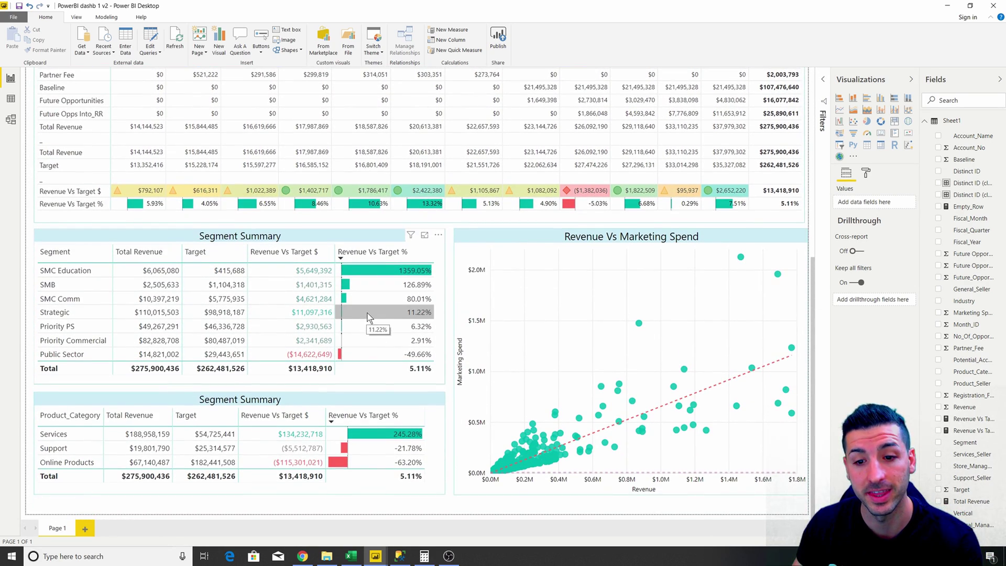
Filter the Overall Performance Summary dashboard to the Strategic segment and review the summary tables.
{"action": "scroll", "coordinate": [367, 316], "scroll_direction": "up", "scroll_amount": 6}
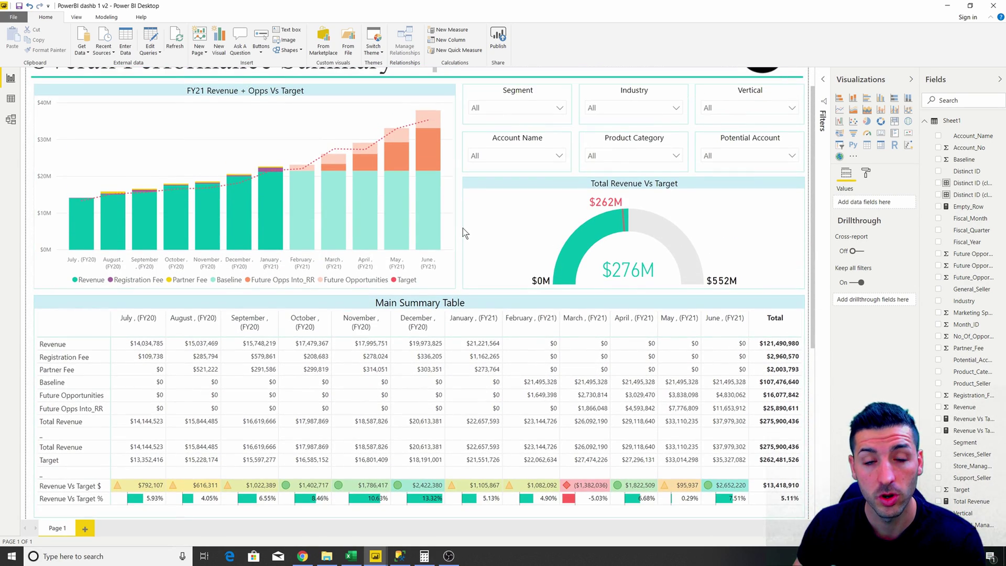
{"action": "scroll", "coordinate": [463, 228], "scroll_direction": "up", "scroll_amount": 1}
{"action": "left_click", "coordinate": [531, 140]}
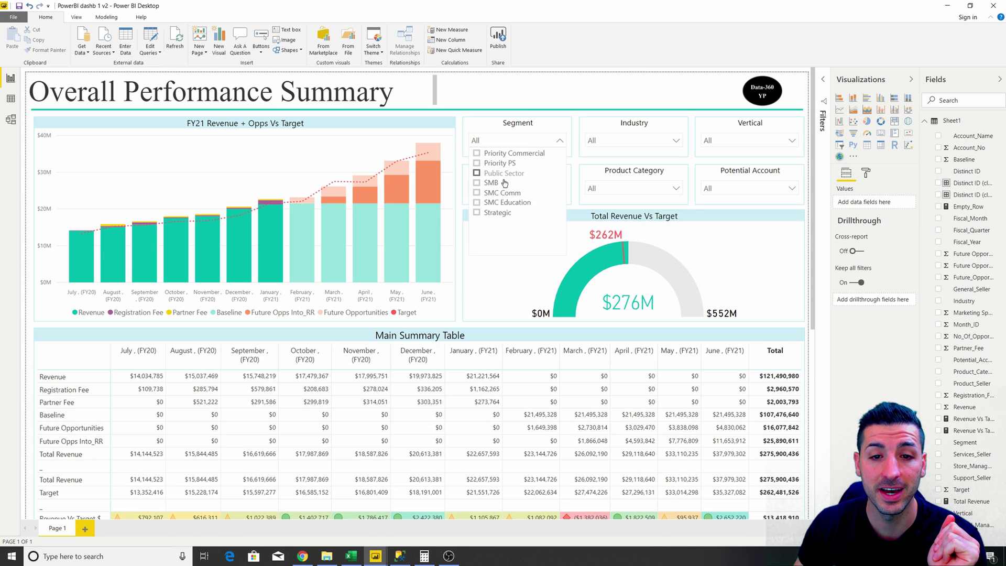
{"action": "left_click", "coordinate": [498, 213]}
{"action": "scroll", "coordinate": [259, 328], "scroll_direction": "down", "scroll_amount": 3}
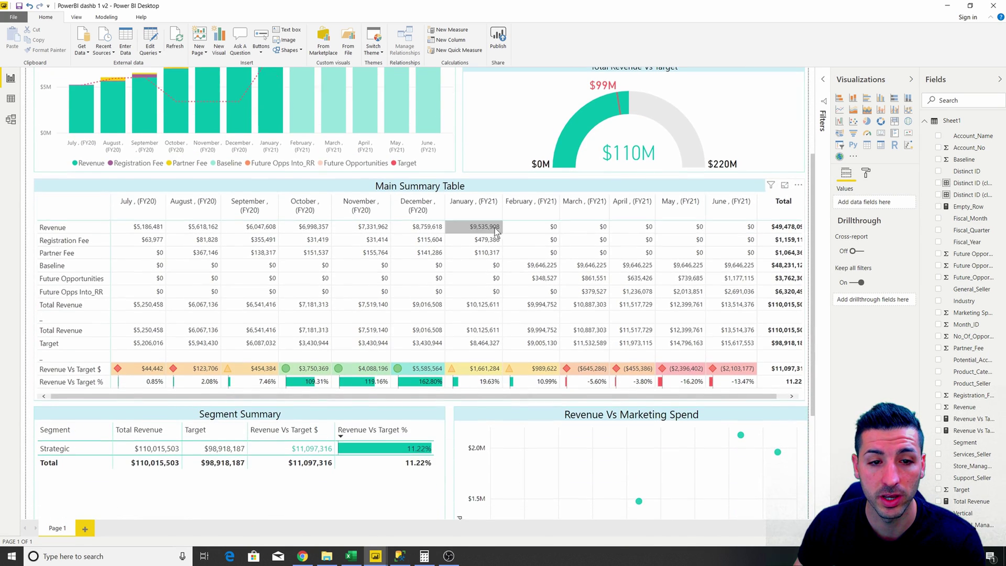
{"action": "scroll", "coordinate": [260, 328], "scroll_direction": "down", "scroll_amount": 4}
{"action": "left_click", "coordinate": [93, 438]}
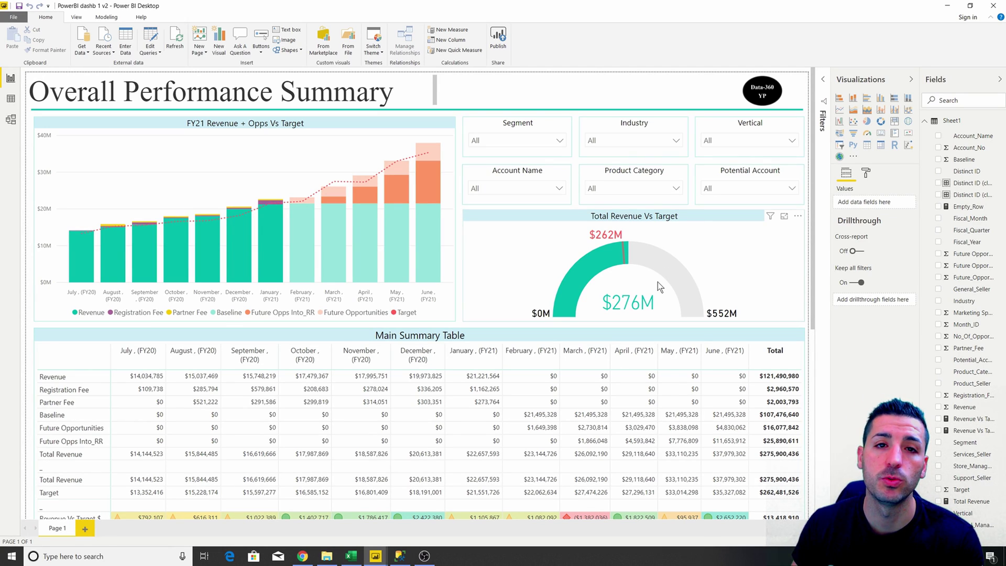
Review the unfiltered dashboard, from the Main Summary Table to the segment tables and the Revenue Vs Marketing Spend chart.
{"action": "scroll", "coordinate": [391, 379], "scroll_direction": "down", "scroll_amount": 5}
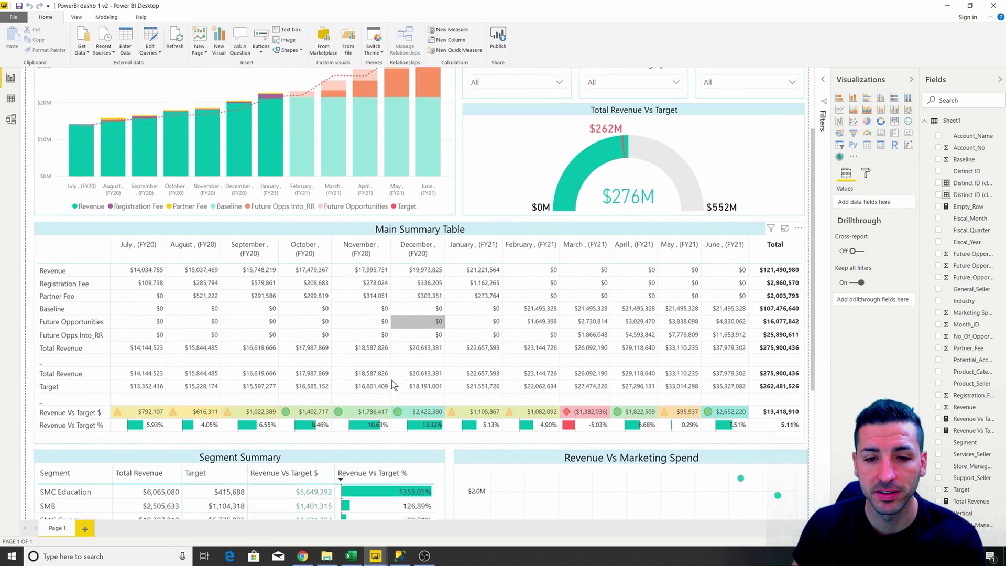
{"action": "scroll", "coordinate": [507, 285], "scroll_direction": "down", "scroll_amount": 3}
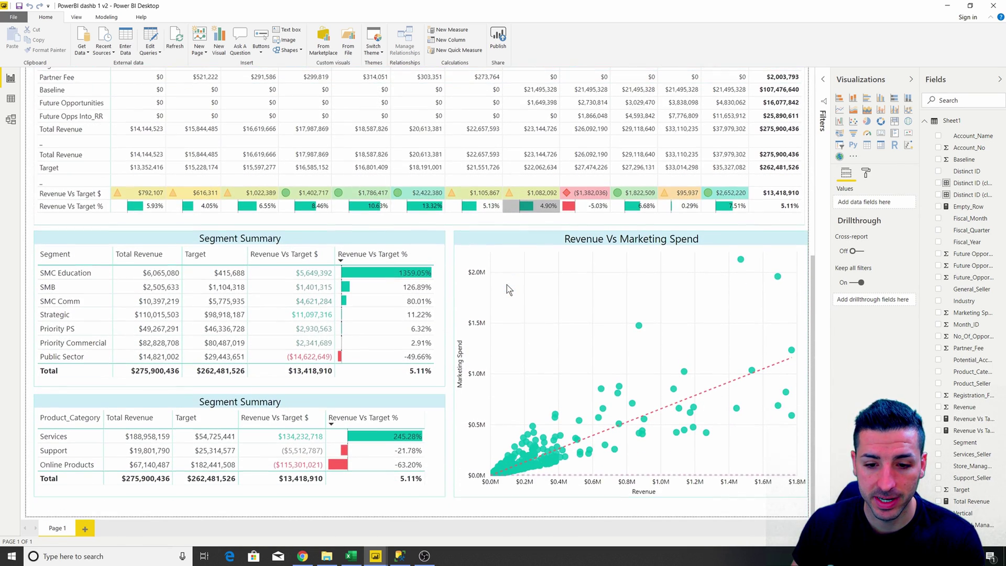
{"action": "scroll", "coordinate": [508, 285], "scroll_direction": "up", "scroll_amount": 7}
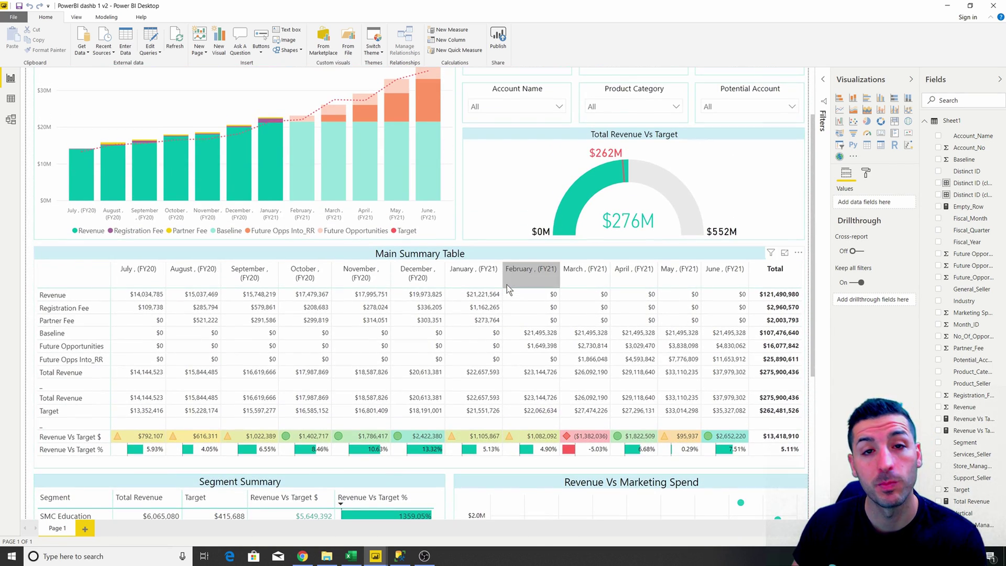
{"action": "scroll", "coordinate": [518, 275], "scroll_direction": "up", "scroll_amount": 1}
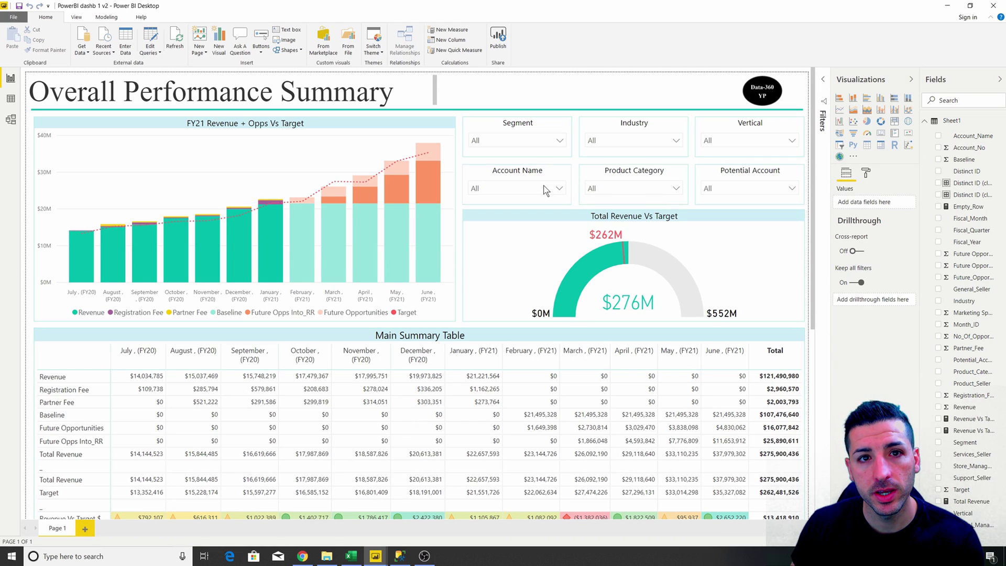
Switch to Chrome and view the search results for downloading Power BI Desktop and its official download page.
{"action": "left_click", "coordinate": [301, 559]}
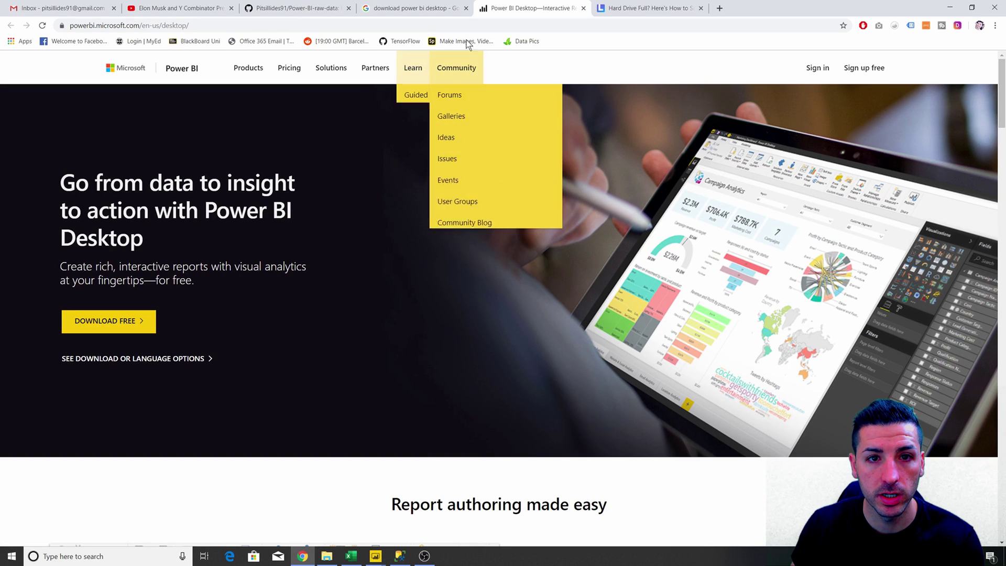
{"action": "left_click", "coordinate": [428, 9]}
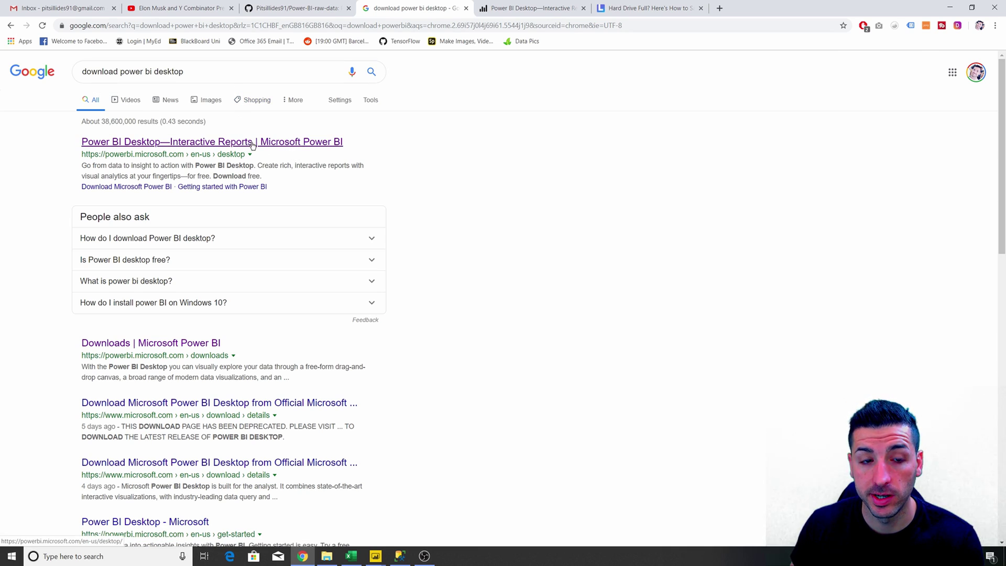
{"action": "left_click", "coordinate": [543, 9]}
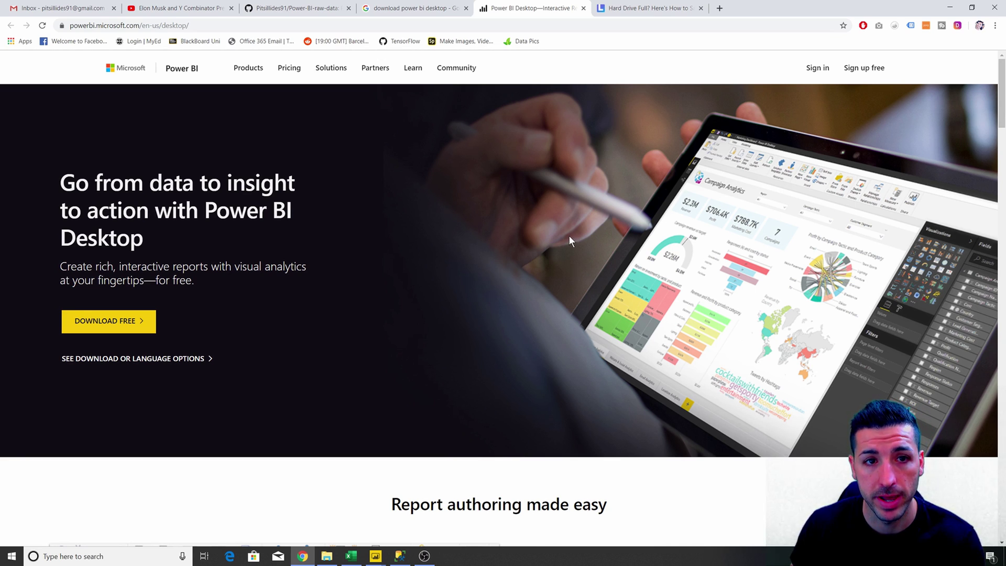
Look at the PowerBI Raw Data Online workbook in Excel and the Power-BI-raw-data GitHub repository in Chrome.
{"action": "left_click", "coordinate": [351, 556]}
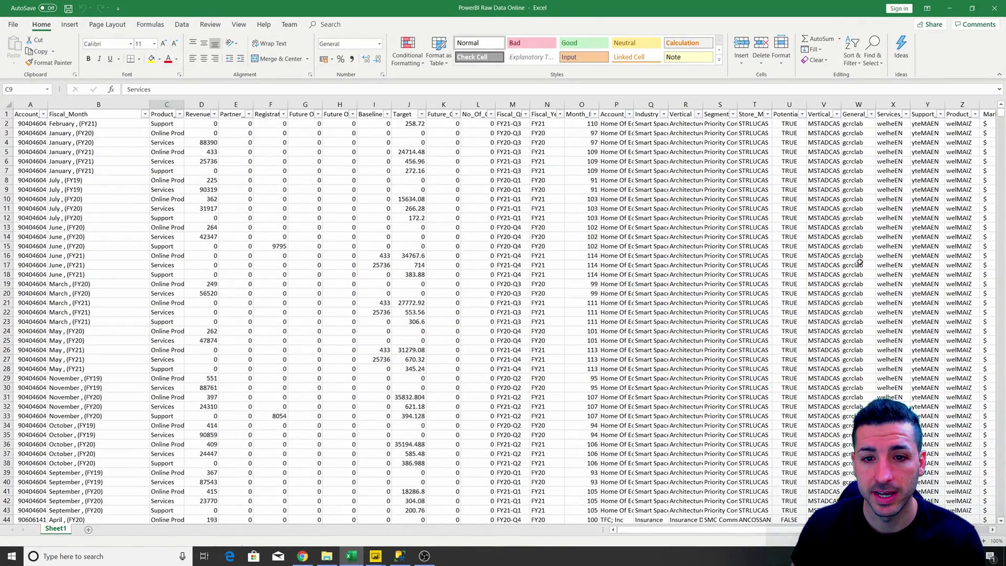
{"action": "left_click", "coordinate": [310, 558]}
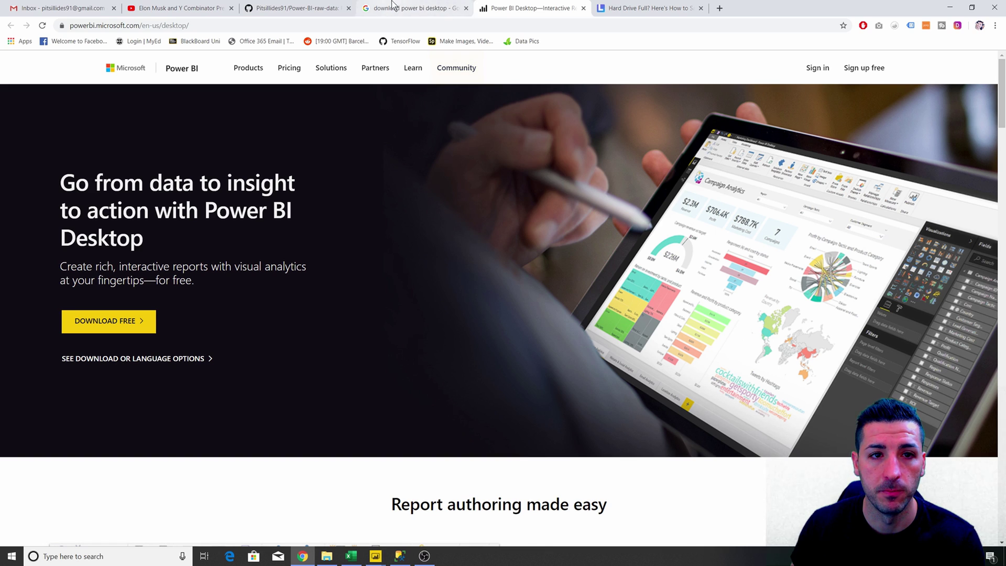
{"action": "left_click", "coordinate": [314, 9]}
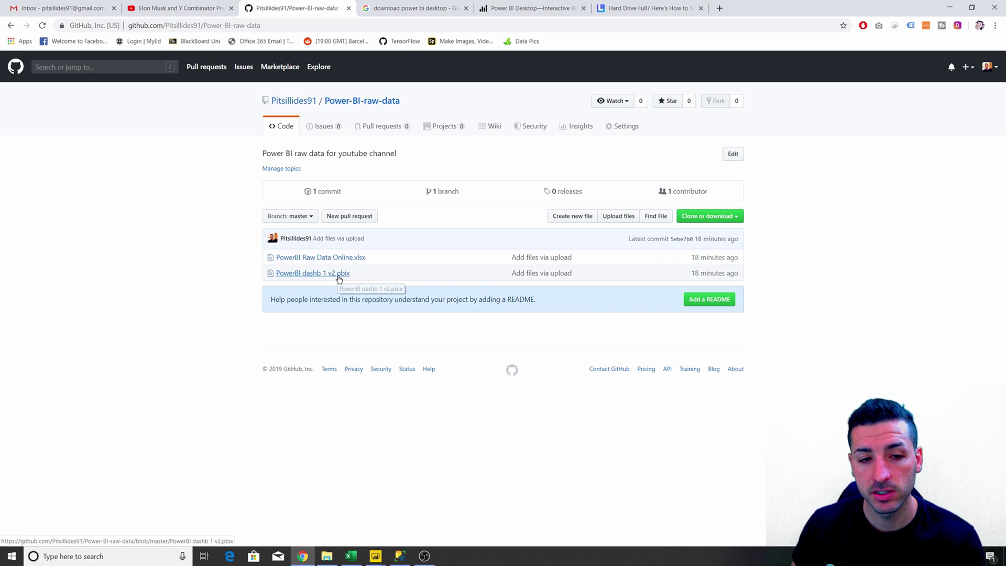
Switch back to the PowerBI dashb 1 v2 report in Power BI Desktop.
{"action": "mouse_move", "coordinate": [376, 557]}
{"action": "left_click", "coordinate": [321, 516]}
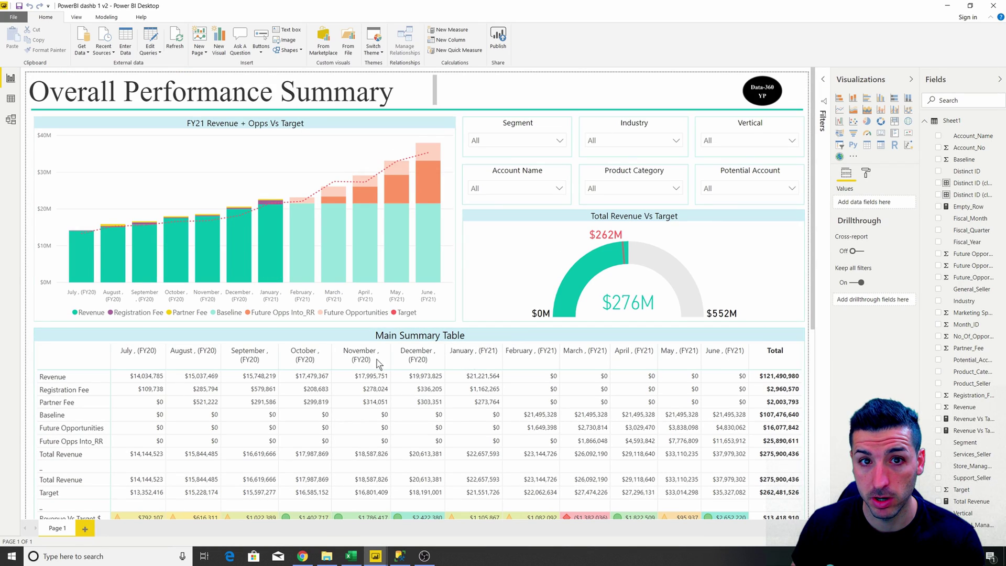
{"action": "mouse_move", "coordinate": [632, 254]}
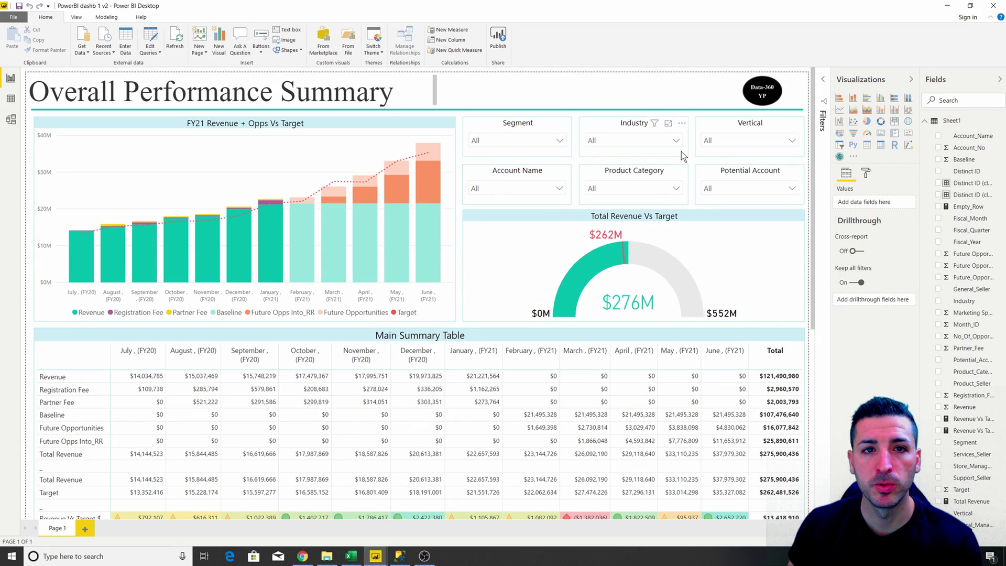
Switch to Excel and examine the raw data's revenue, account, fiscal month, product category, future opportunities, baseline, target and Marketing Spend columns.
{"action": "left_click", "coordinate": [352, 556]}
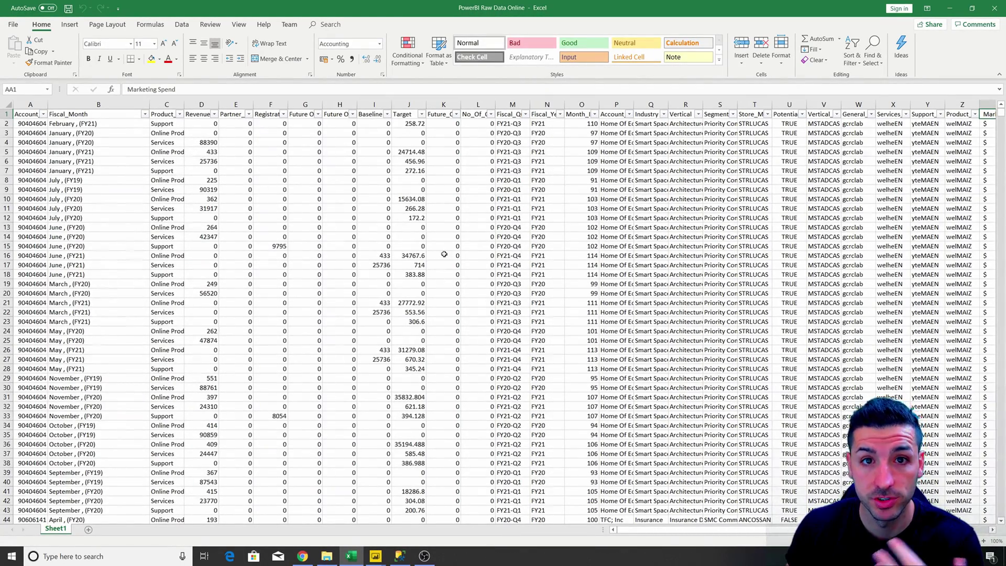
{"action": "left_click_drag", "start_coordinate": [199, 114], "coordinate": [202, 171]}
{"action": "left_click_drag", "start_coordinate": [31, 116], "coordinate": [52, 167]}
{"action": "left_click_drag", "start_coordinate": [100, 119], "coordinate": [105, 160]}
{"action": "left_click_drag", "start_coordinate": [155, 116], "coordinate": [176, 153]}
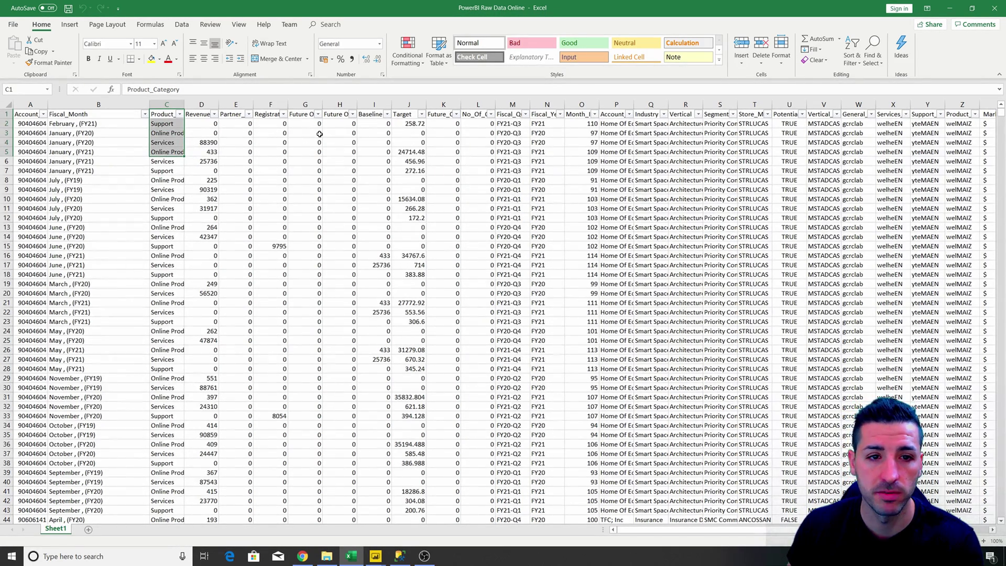
{"action": "left_click", "coordinate": [317, 117]}
{"action": "left_click", "coordinate": [380, 114]}
{"action": "left_click", "coordinate": [407, 114]}
{"action": "left_click", "coordinate": [992, 113]}
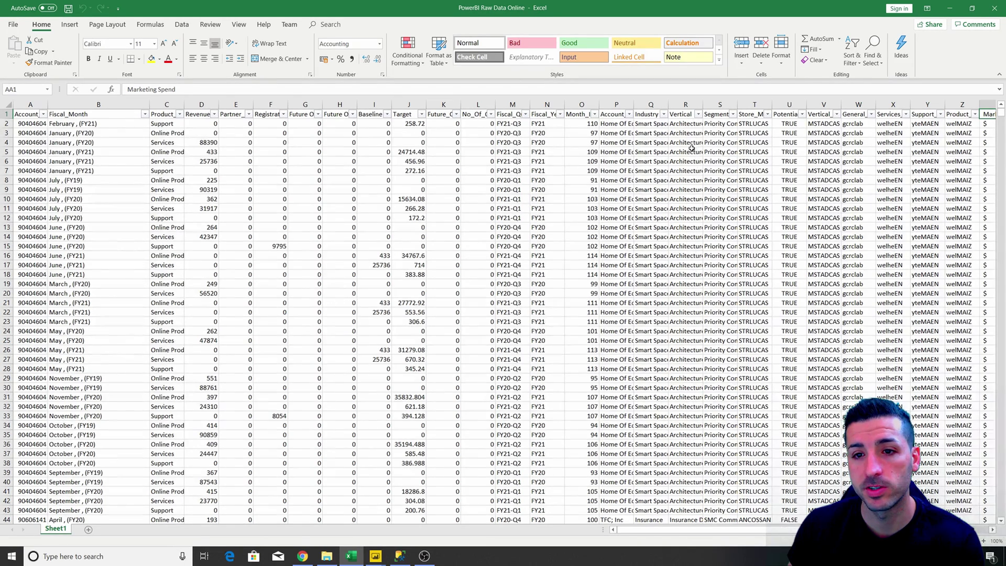
Examine the account number, Industry, Vertical and Segment columns of the raw data.
{"action": "left_click_drag", "start_coordinate": [28, 116], "coordinate": [31, 143]}
{"action": "left_click", "coordinate": [653, 124]}
{"action": "left_click", "coordinate": [681, 124]}
{"action": "left_click", "coordinate": [714, 124]}
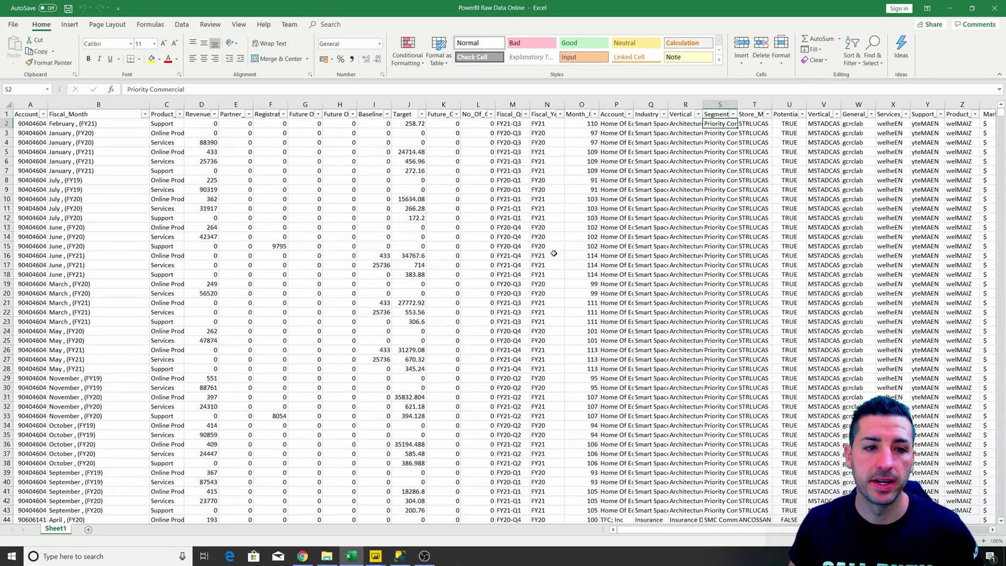
Switch to a new untitled Power BI Desktop report and dismiss its start screen.
{"action": "left_click", "coordinate": [16, 560]}
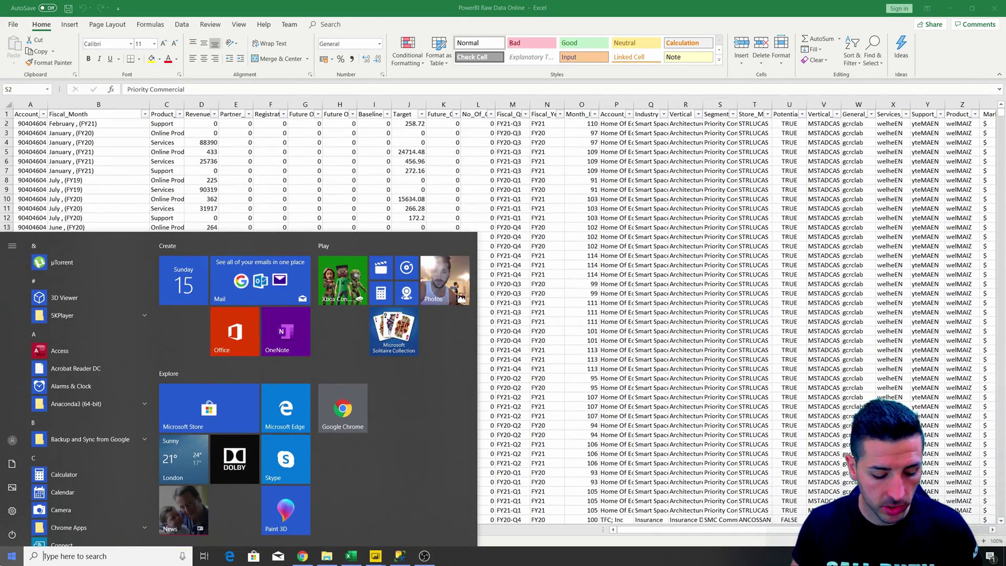
{"action": "type", "text": "powe"}
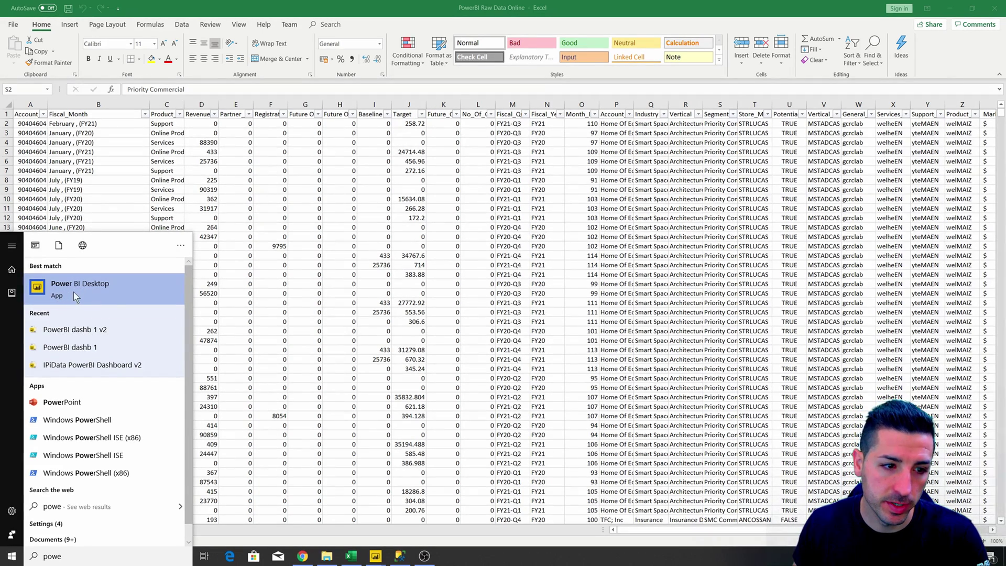
{"action": "left_click", "coordinate": [376, 556]}
{"action": "left_click", "coordinate": [418, 513]}
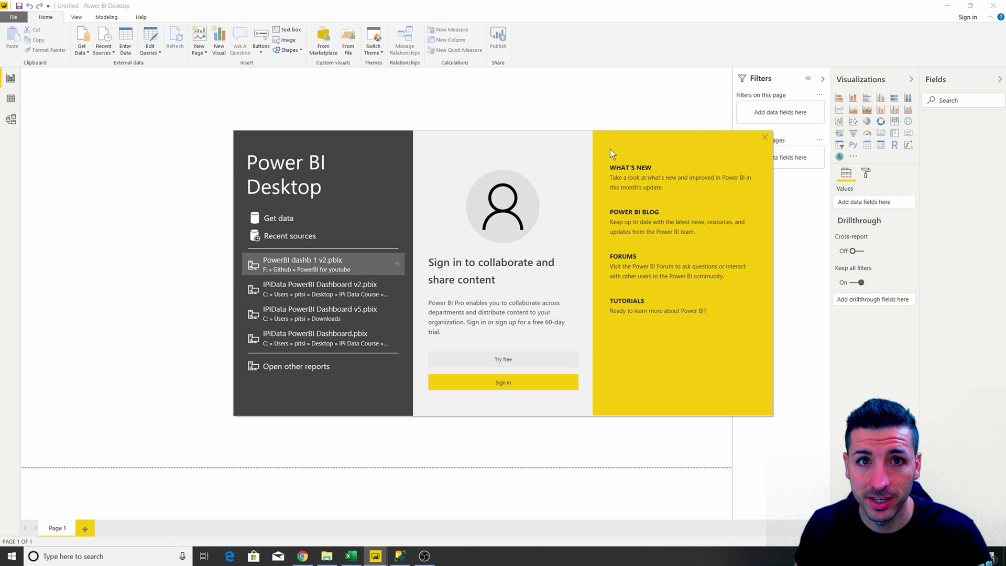
{"action": "left_click", "coordinate": [766, 136]}
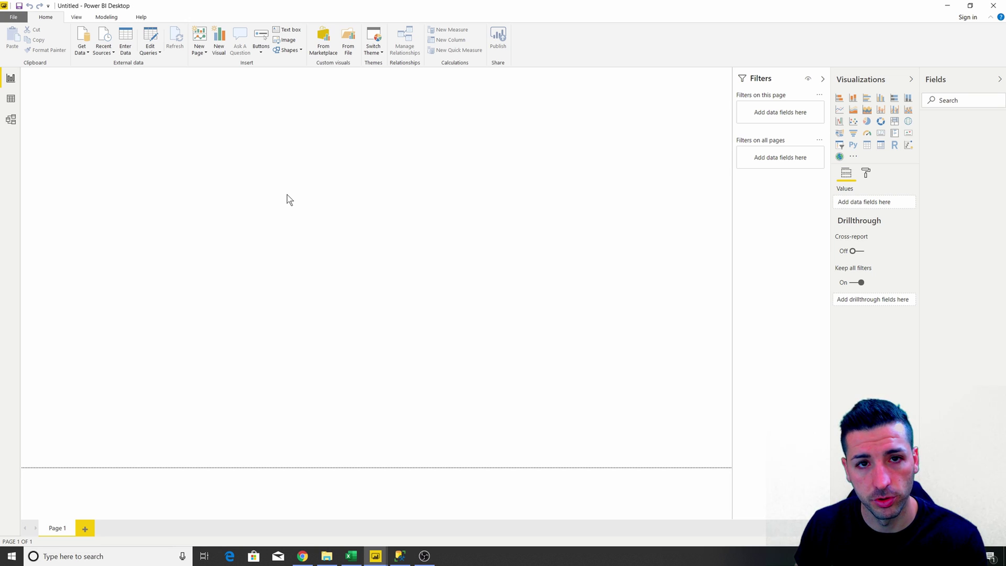
View the empty report's Data view and Model view.
{"action": "left_click", "coordinate": [10, 100]}
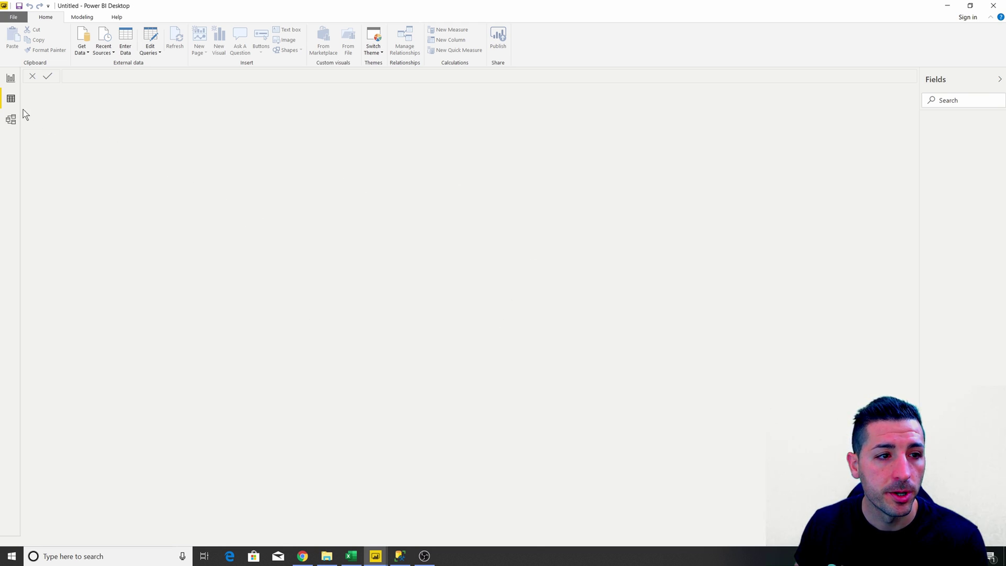
{"action": "left_click", "coordinate": [11, 120]}
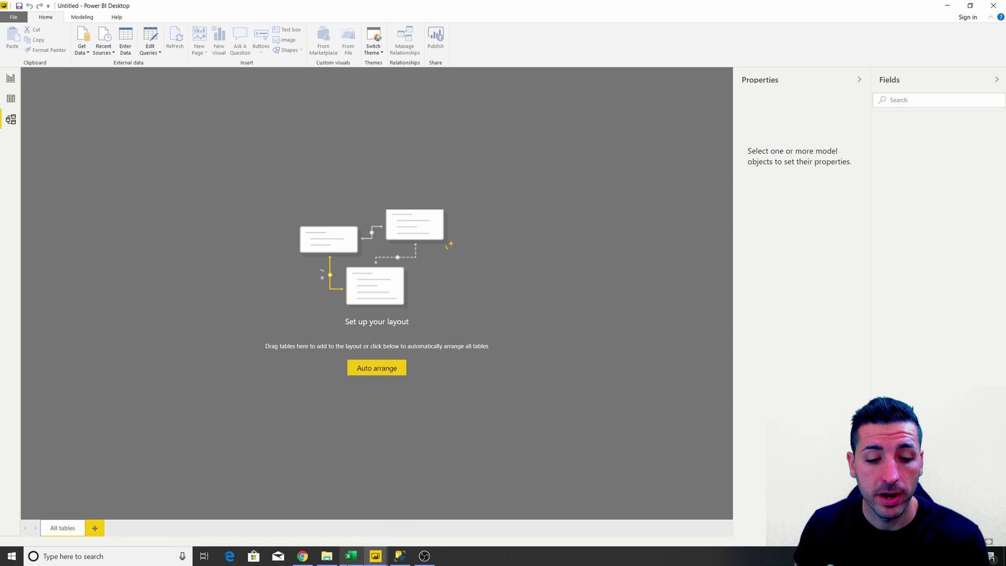
Look over the raw data workbook in Excel and return to the untitled Power BI Desktop report.
{"action": "left_click", "coordinate": [351, 555]}
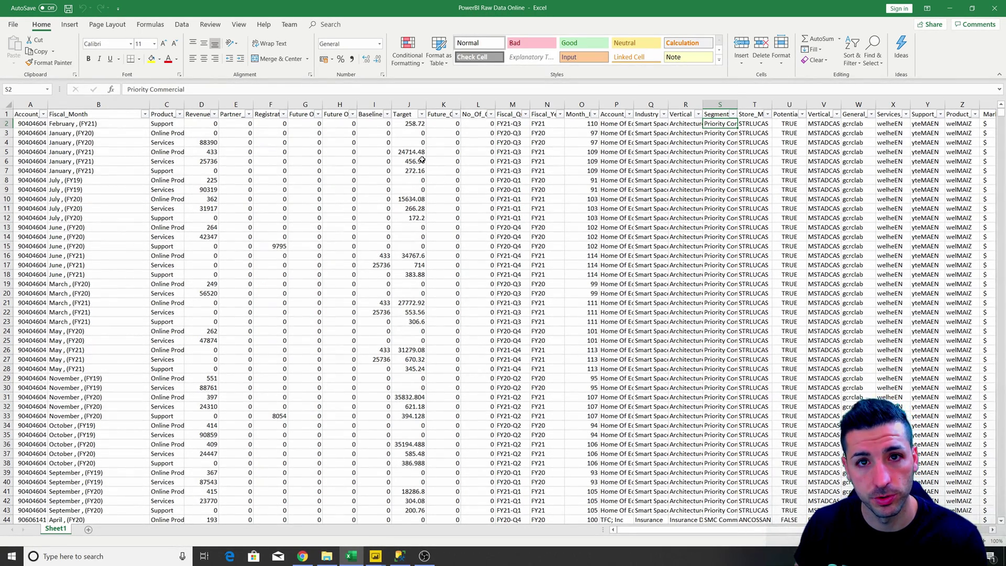
{"action": "left_click", "coordinate": [400, 556]}
{"action": "scroll", "coordinate": [477, 315], "scroll_direction": "down", "scroll_amount": 15}
{"action": "scroll", "coordinate": [476, 315], "scroll_direction": "down", "scroll_amount": 12}
{"action": "left_click", "coordinate": [355, 559]}
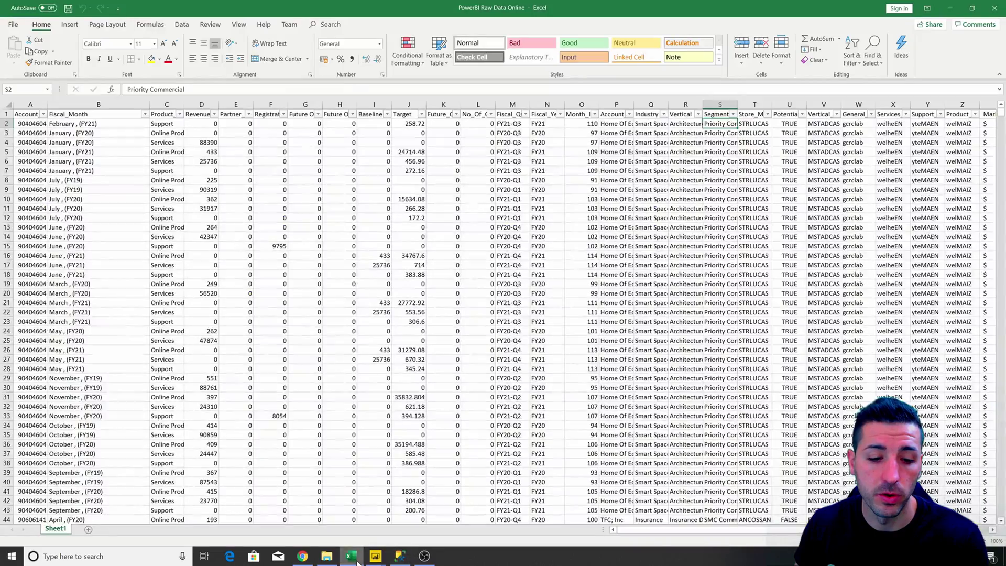
{"action": "mouse_move", "coordinate": [376, 556]}
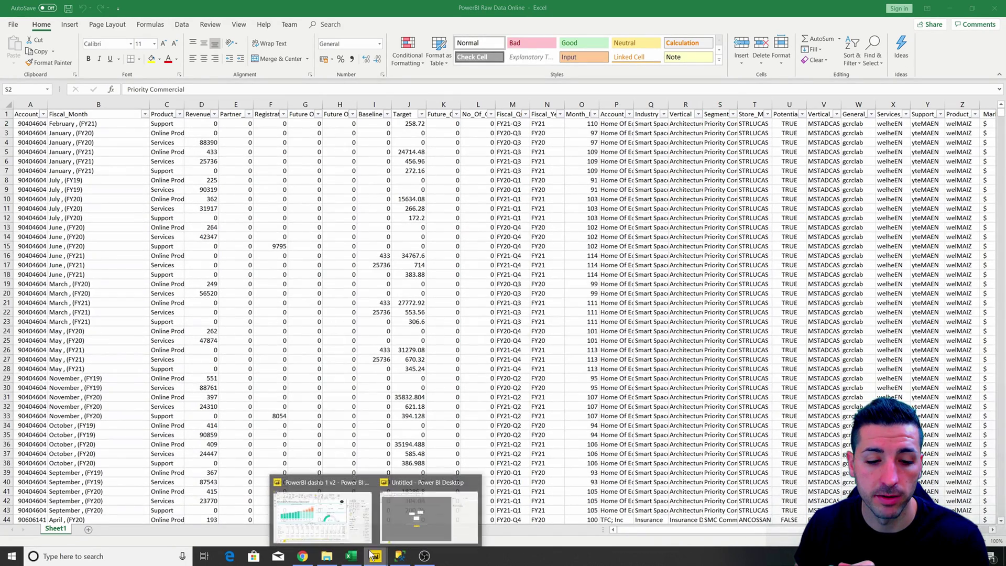
{"action": "left_click", "coordinate": [397, 478]}
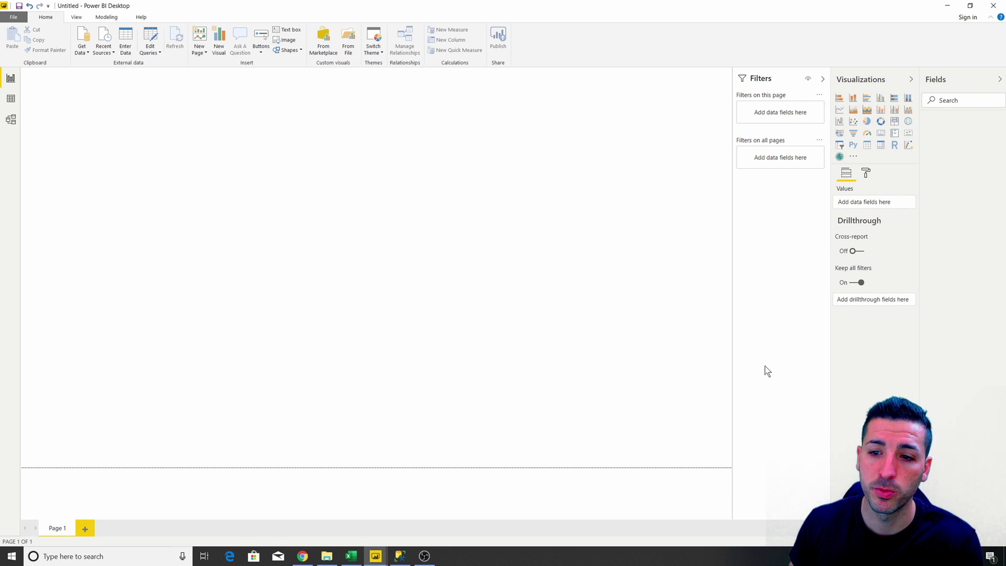
{"action": "left_click", "coordinate": [351, 556]}
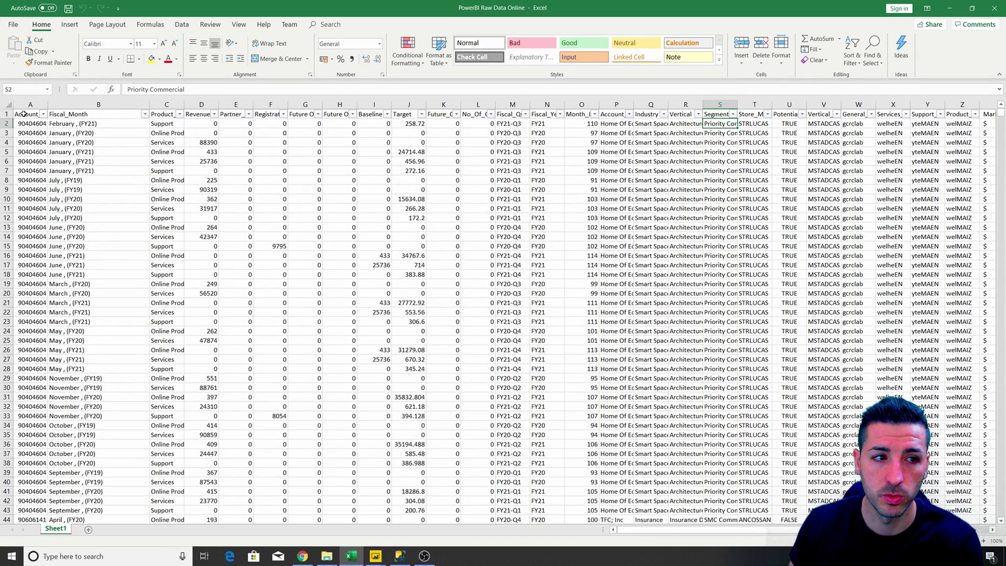
{"action": "left_click", "coordinate": [950, 8]}
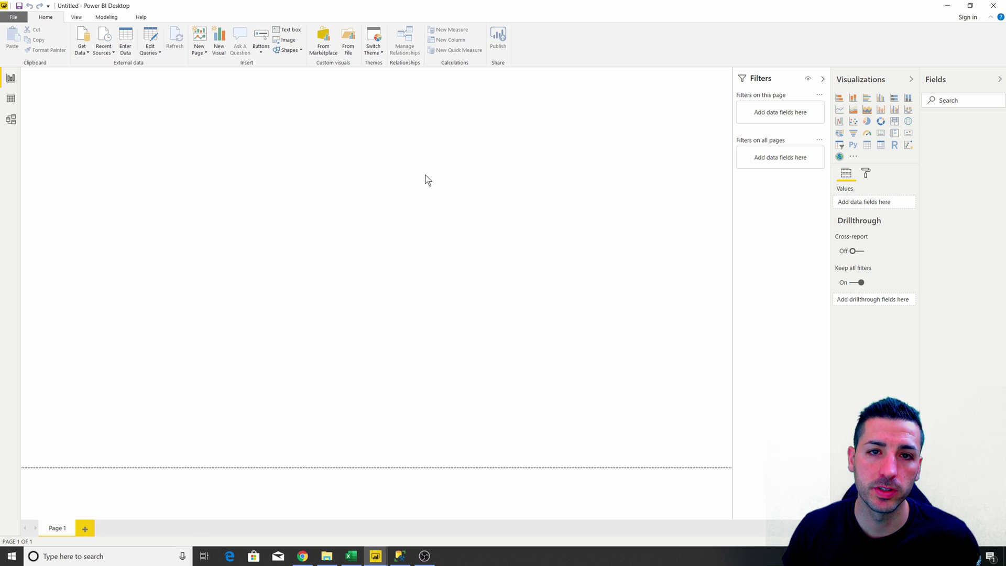
Import data from Excel in the Data view, choosing the PowerBI Raw Data Online workbook.
{"action": "left_click", "coordinate": [10, 98]}
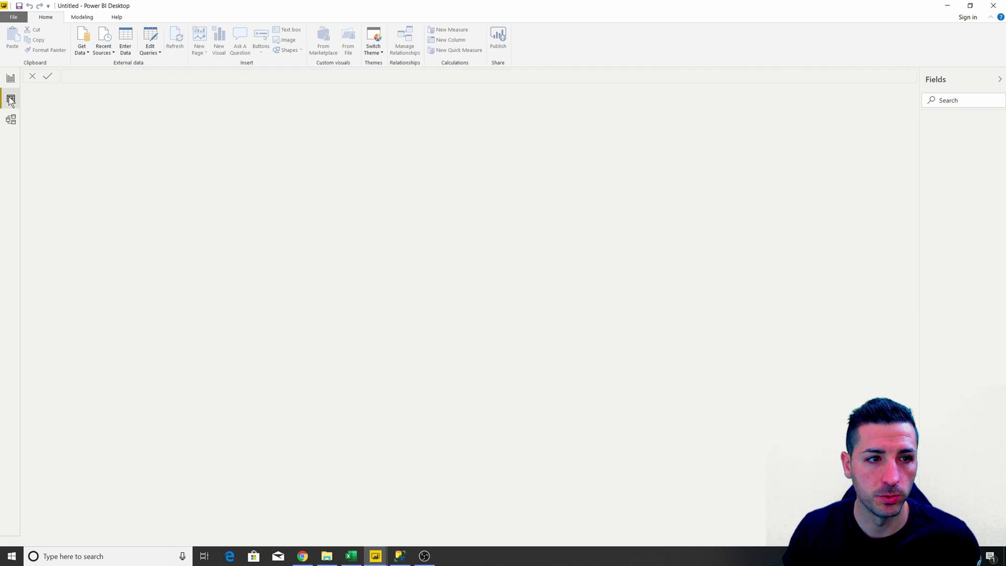
{"action": "left_click", "coordinate": [84, 50]}
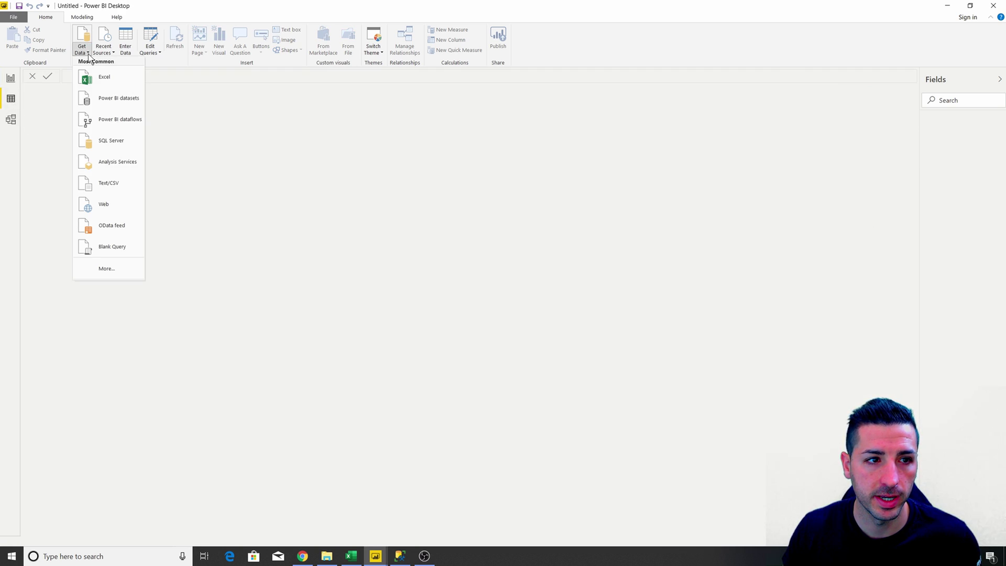
{"action": "left_click", "coordinate": [105, 78]}
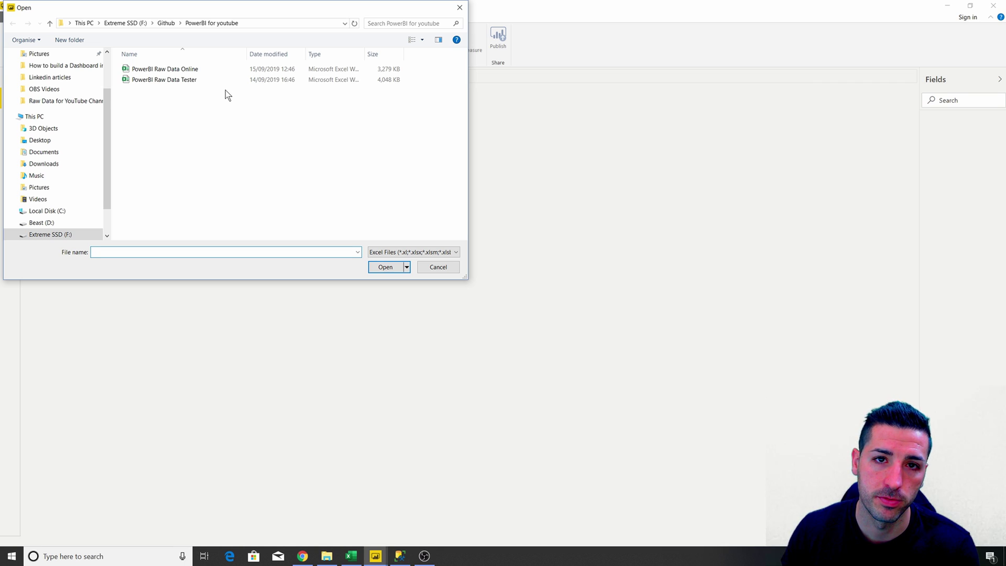
{"action": "left_click", "coordinate": [207, 80]}
{"action": "left_click", "coordinate": [199, 70]}
{"action": "left_click", "coordinate": [385, 267]}
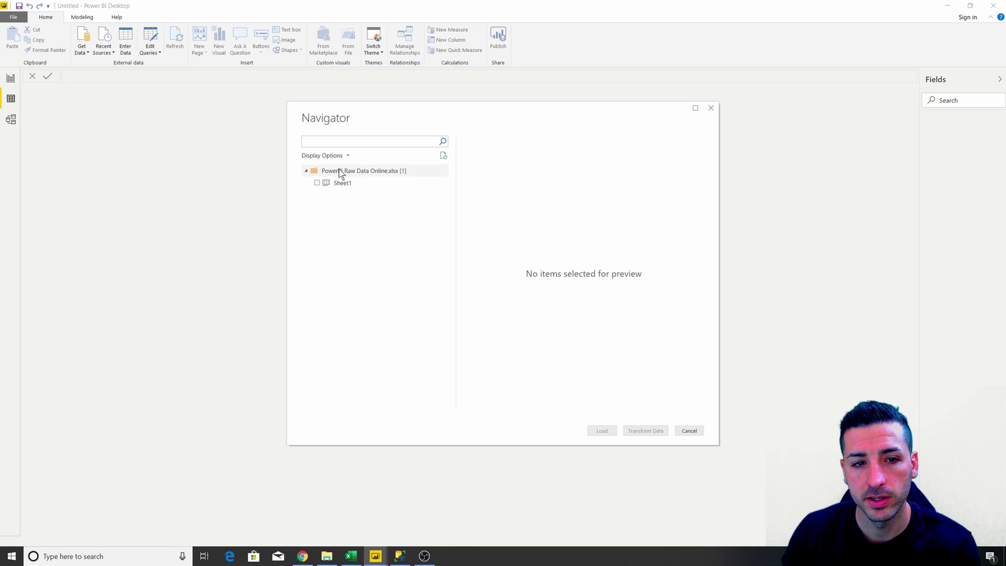
Select Sheet1 of the workbook, check the columns in its preview, and load it into the report.
{"action": "left_click", "coordinate": [329, 186]}
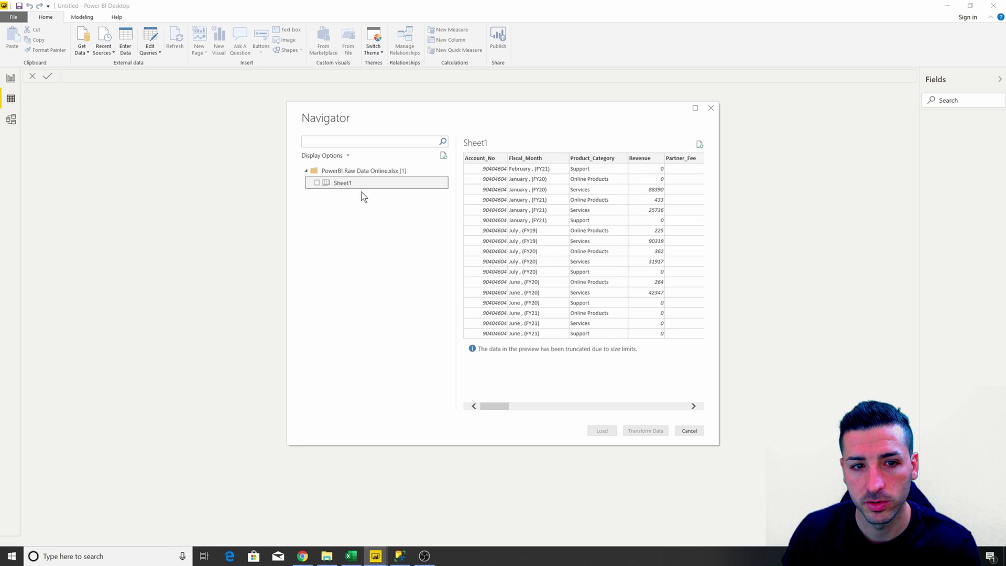
{"action": "left_click", "coordinate": [317, 183]}
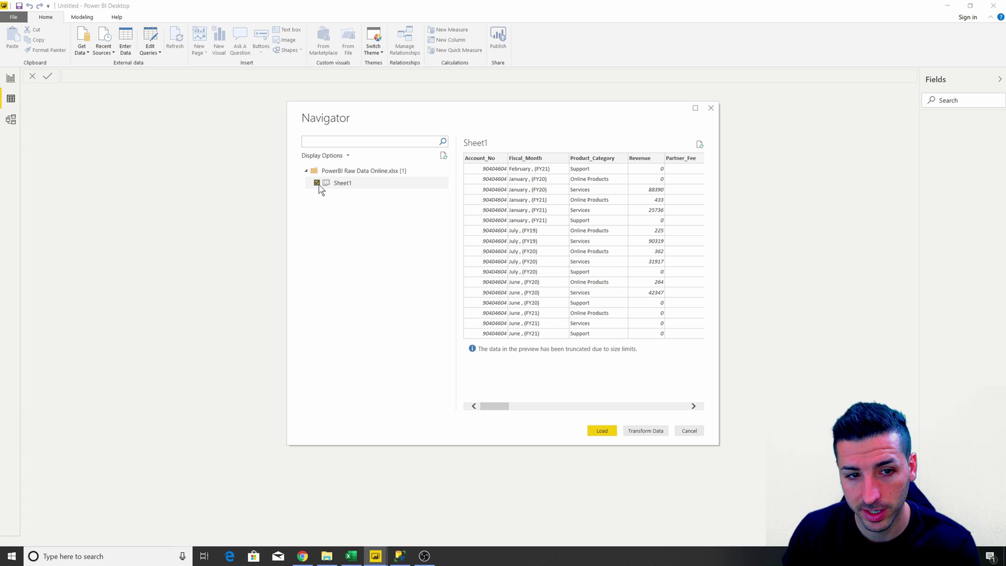
{"action": "left_click_drag", "start_coordinate": [487, 407], "coordinate": [683, 409]}
{"action": "left_click", "coordinate": [610, 430]}
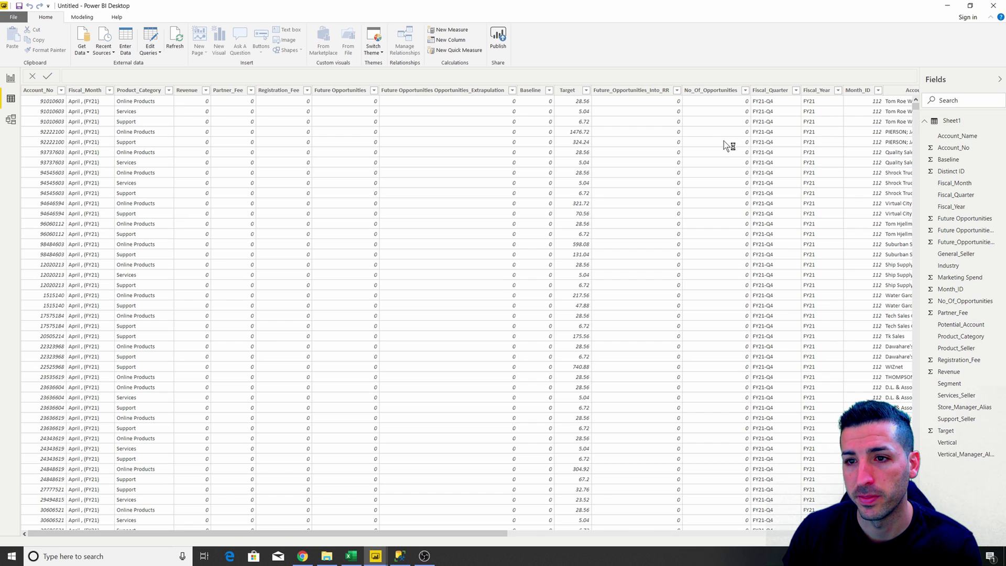
Look across the columns of the loaded Sheet1 table and return to the Report view.
{"action": "left_click", "coordinate": [279, 122]}
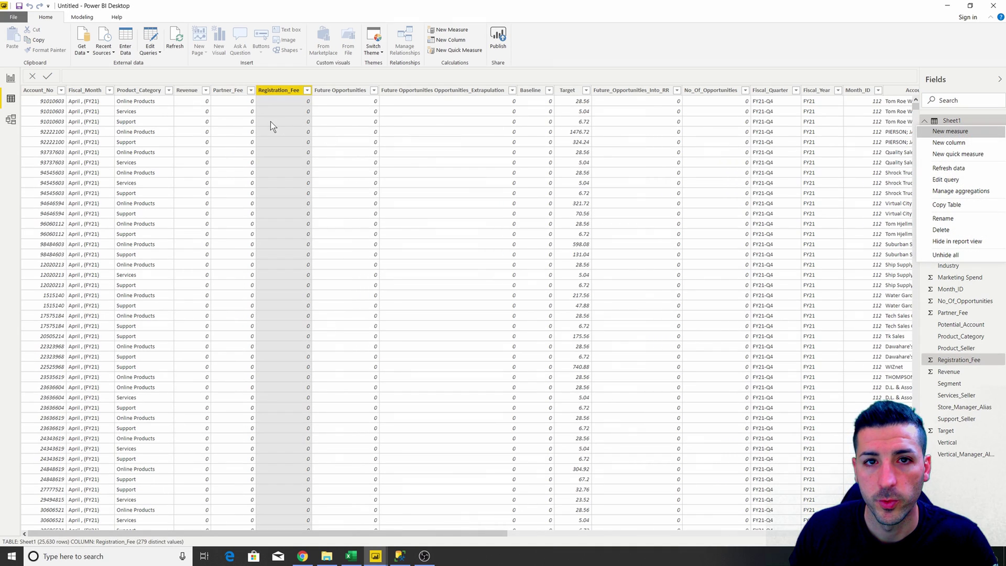
{"action": "left_click_drag", "start_coordinate": [181, 534], "coordinate": [206, 534]}
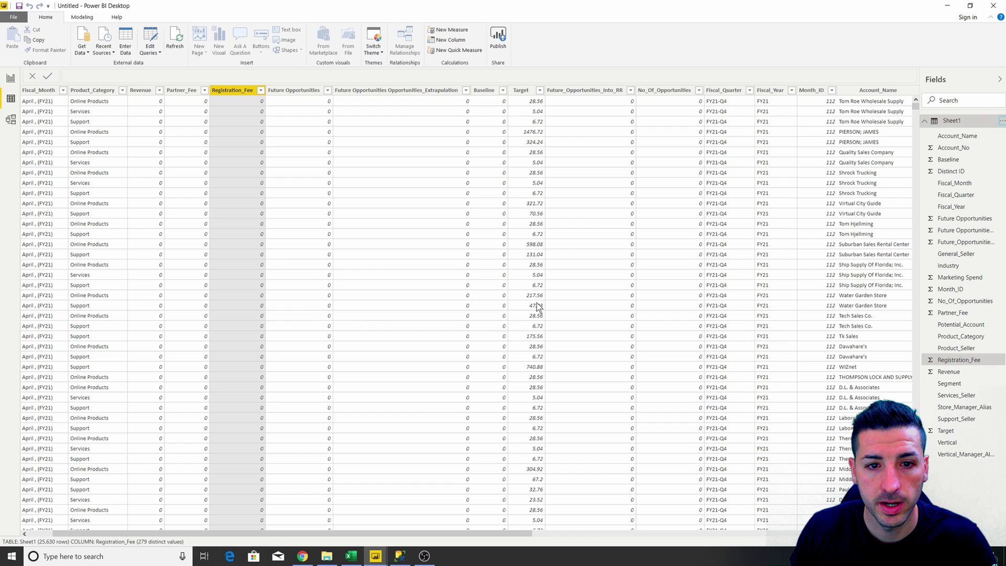
{"action": "left_click_drag", "start_coordinate": [496, 534], "coordinate": [739, 525]}
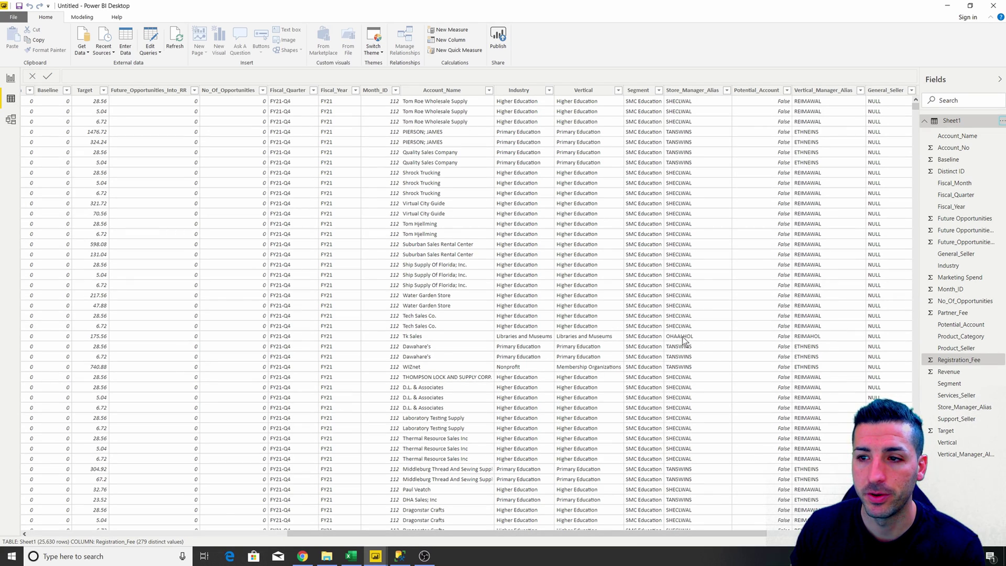
{"action": "left_click", "coordinate": [10, 78]}
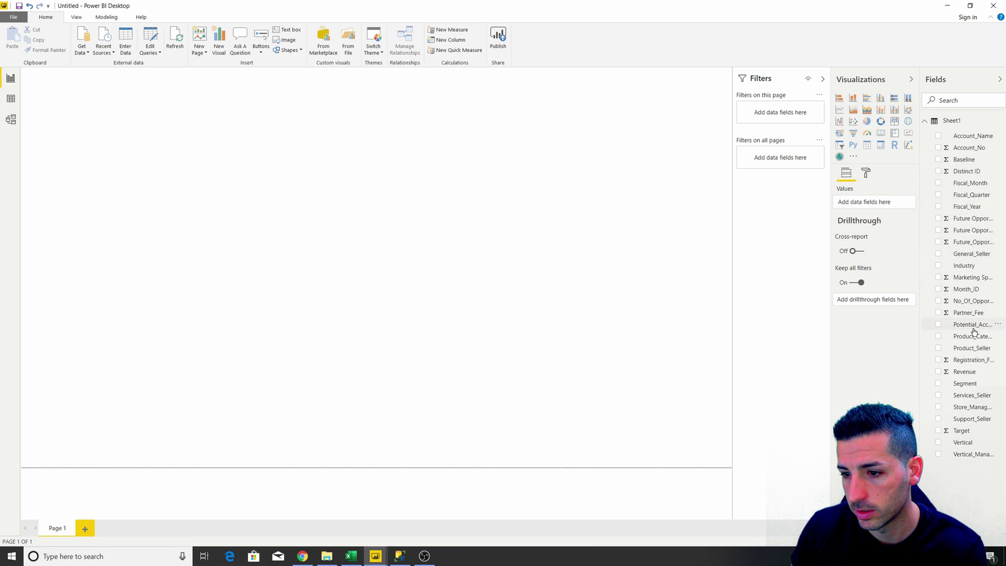
Try placing Revenue on the canvas as a column chart and as a stacked bar chart, deleting each one.
{"action": "left_click_drag", "start_coordinate": [974, 371], "coordinate": [450, 166]}
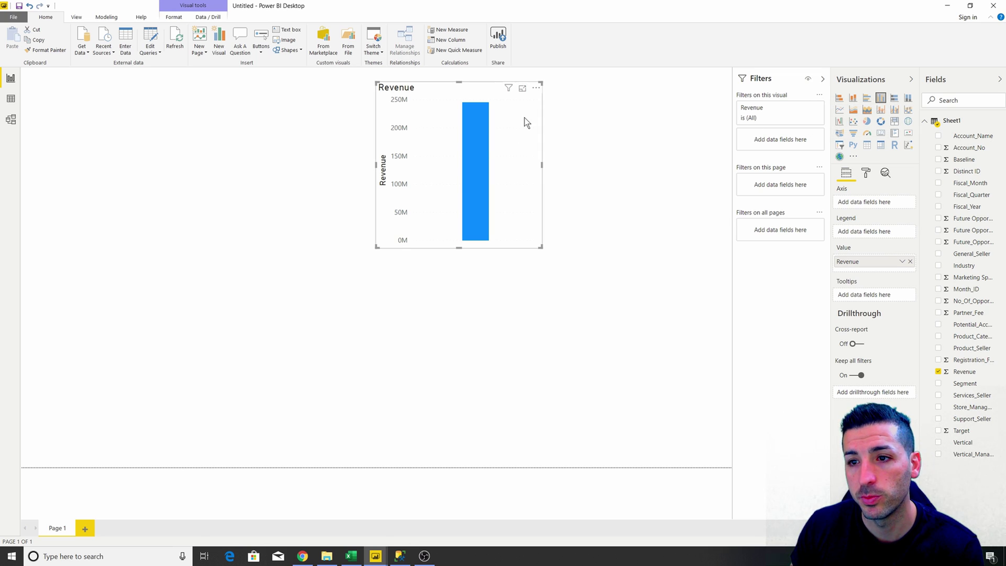
{"action": "key", "text": "Delete"}
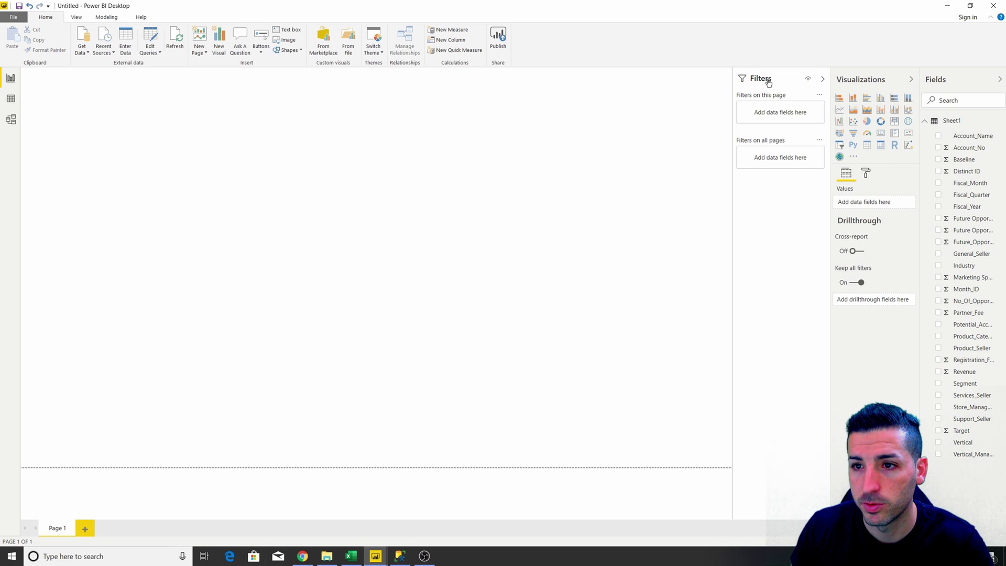
{"action": "left_click", "coordinate": [840, 100]}
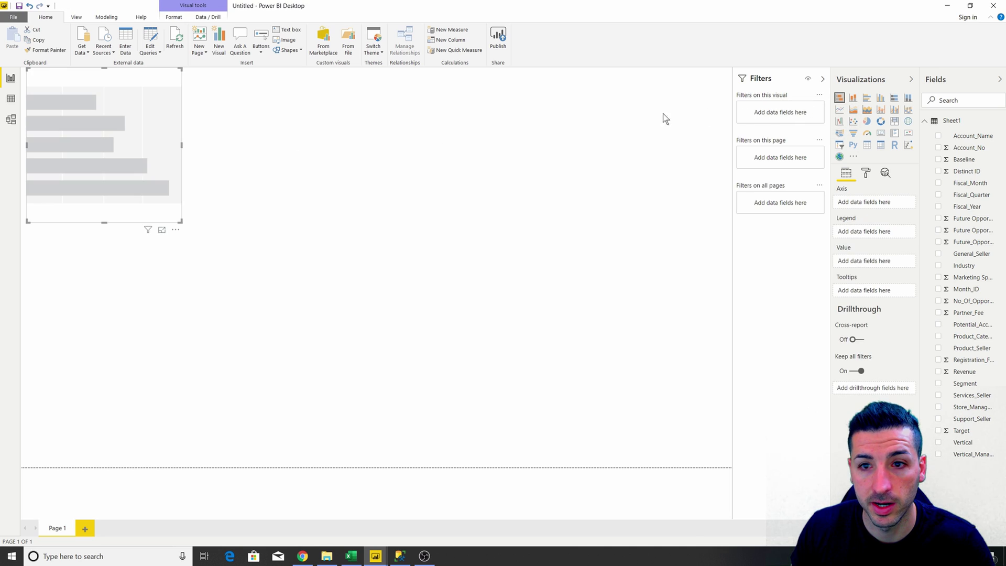
{"action": "left_click_drag", "start_coordinate": [974, 372], "coordinate": [116, 143]}
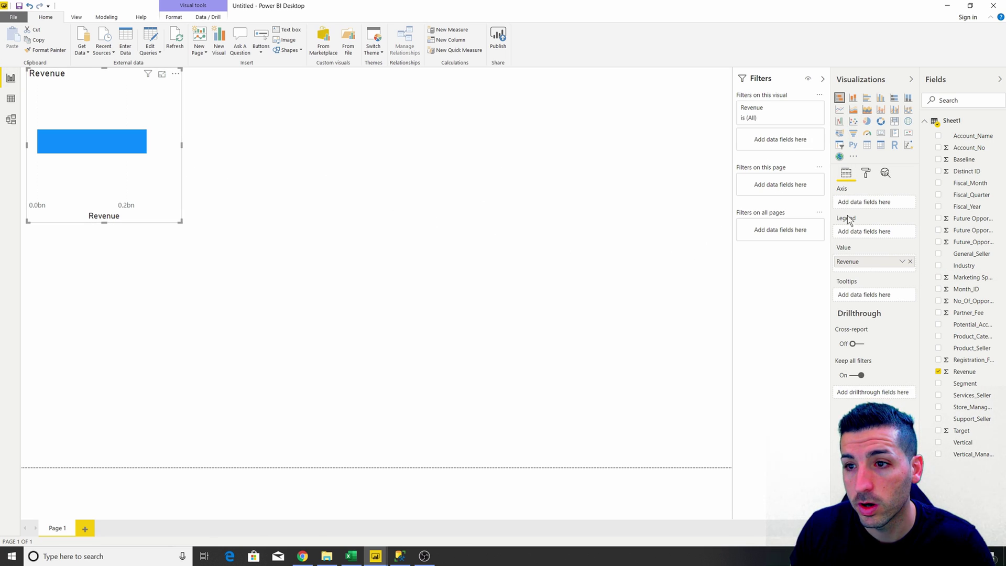
{"action": "key", "text": "Delete"}
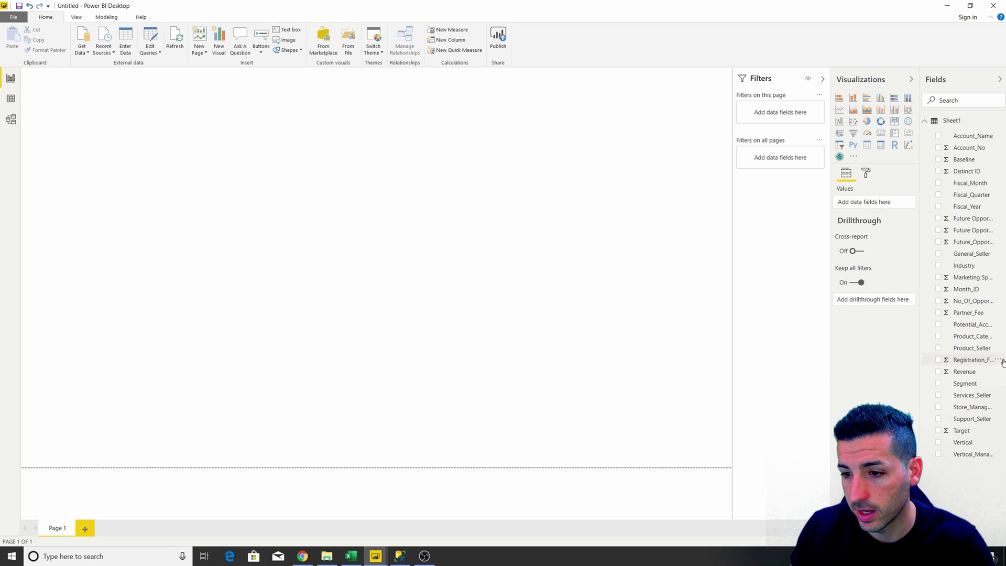
Create a Revenue chart on the canvas, change it to a stacked bar chart, and add Fiscal_Year as its axis.
{"action": "left_click_drag", "start_coordinate": [965, 372], "coordinate": [529, 201]}
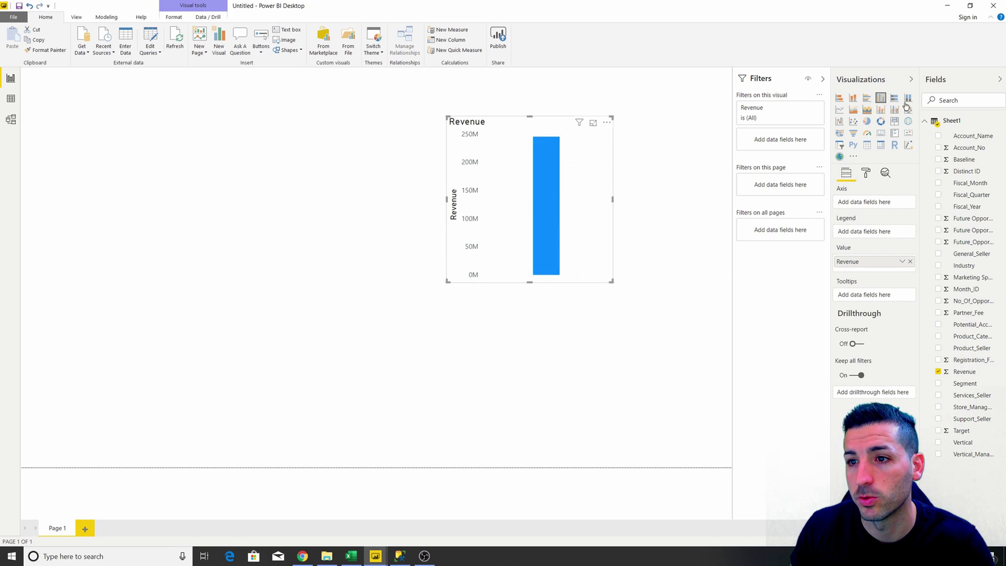
{"action": "left_click", "coordinate": [839, 97]}
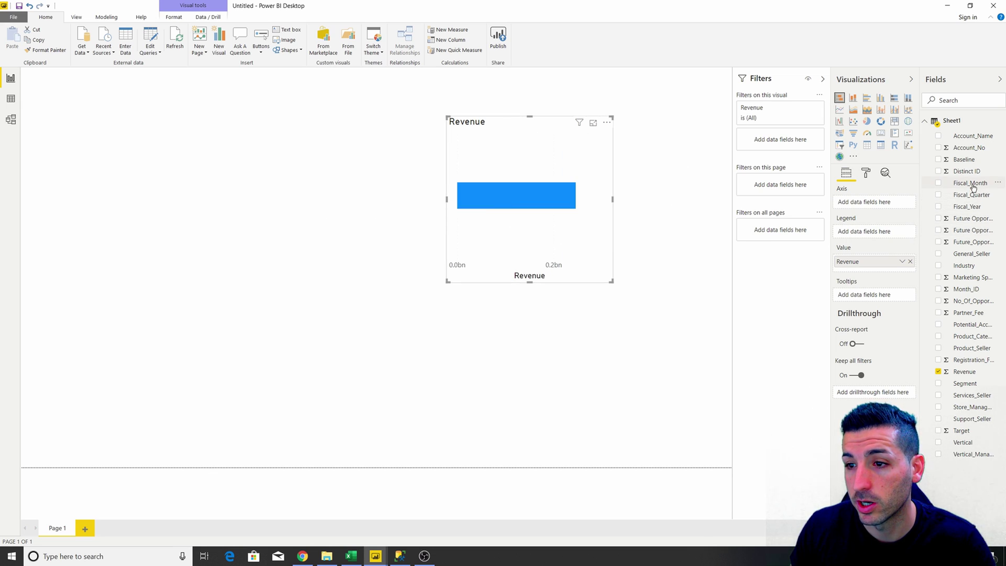
{"action": "left_click_drag", "start_coordinate": [967, 205], "coordinate": [859, 202]}
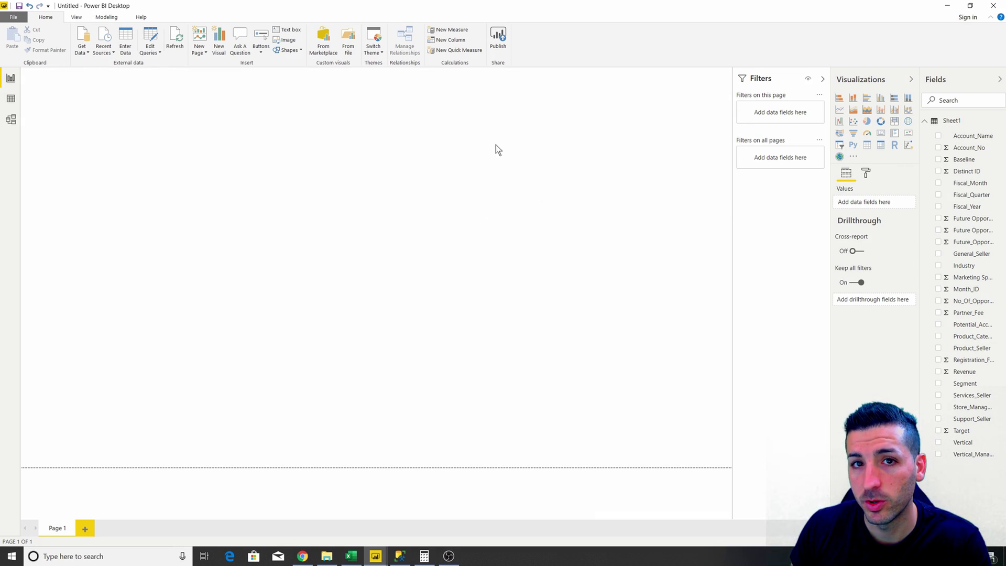
Insert an empty table visual and compare the Table and Matrix types, ending on Matrix.
{"action": "left_click", "coordinate": [869, 147]}
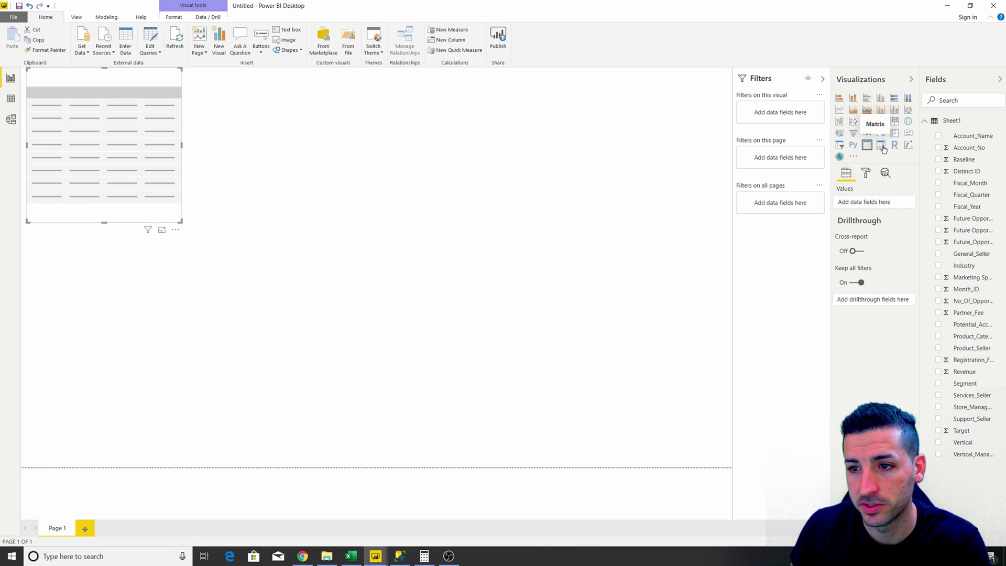
{"action": "left_click", "coordinate": [881, 146]}
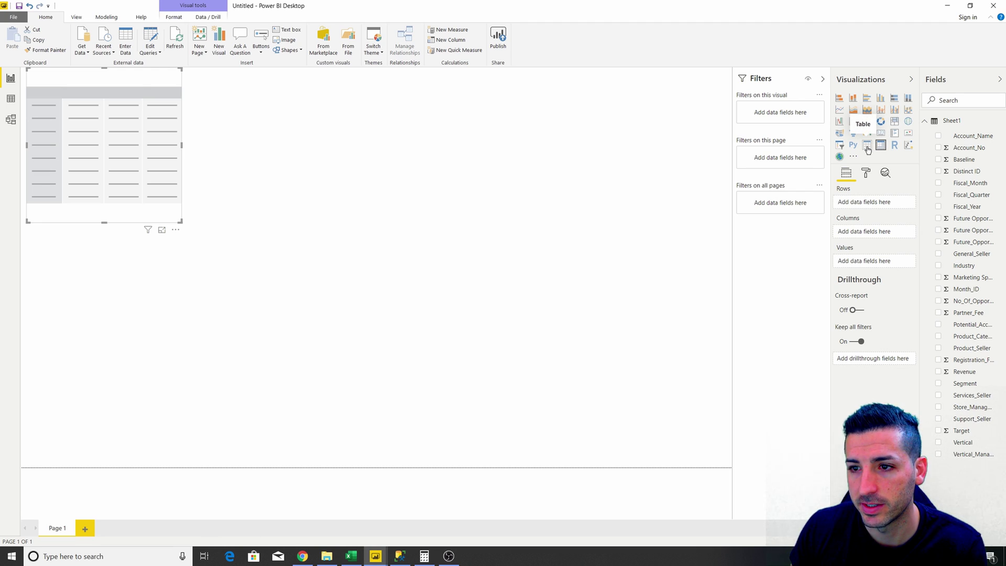
{"action": "left_click", "coordinate": [868, 149]}
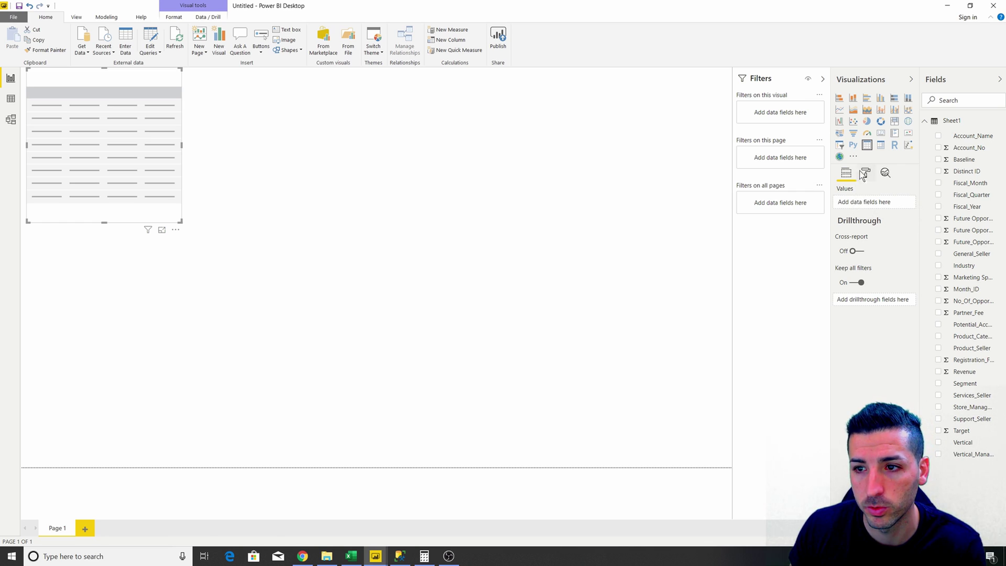
{"action": "left_click", "coordinate": [881, 146]}
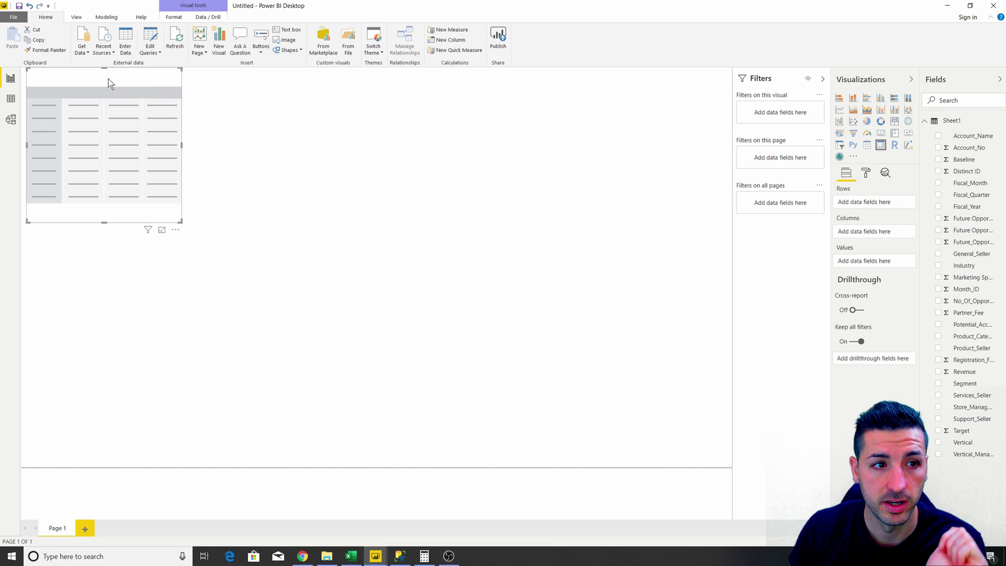
Move the matrix down and widen it, add Revenue as its value, and remove that field again.
{"action": "left_click_drag", "start_coordinate": [102, 78], "coordinate": [111, 213]}
{"action": "left_click_drag", "start_coordinate": [193, 285], "coordinate": [574, 290]}
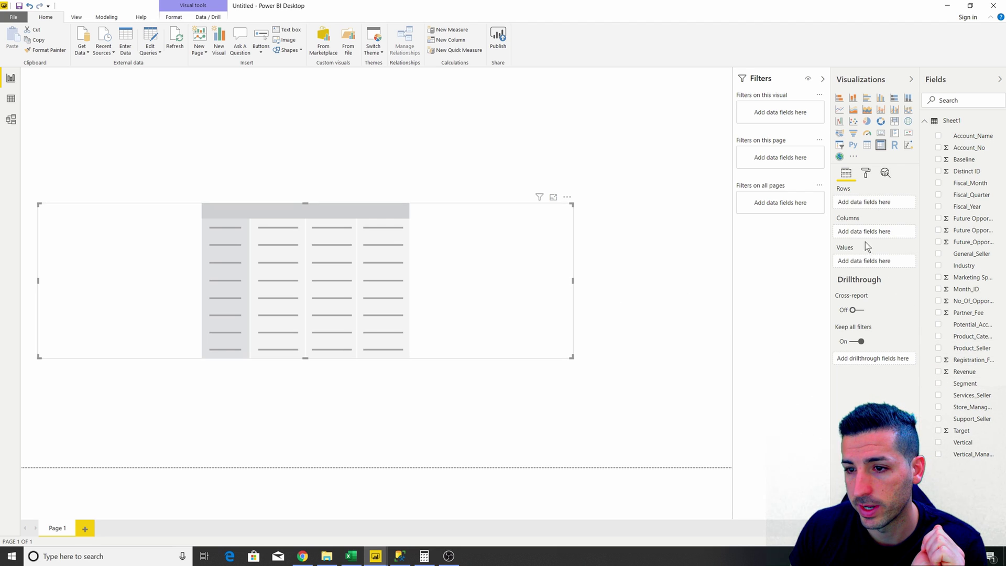
{"action": "left_click_drag", "start_coordinate": [970, 373], "coordinate": [879, 261]}
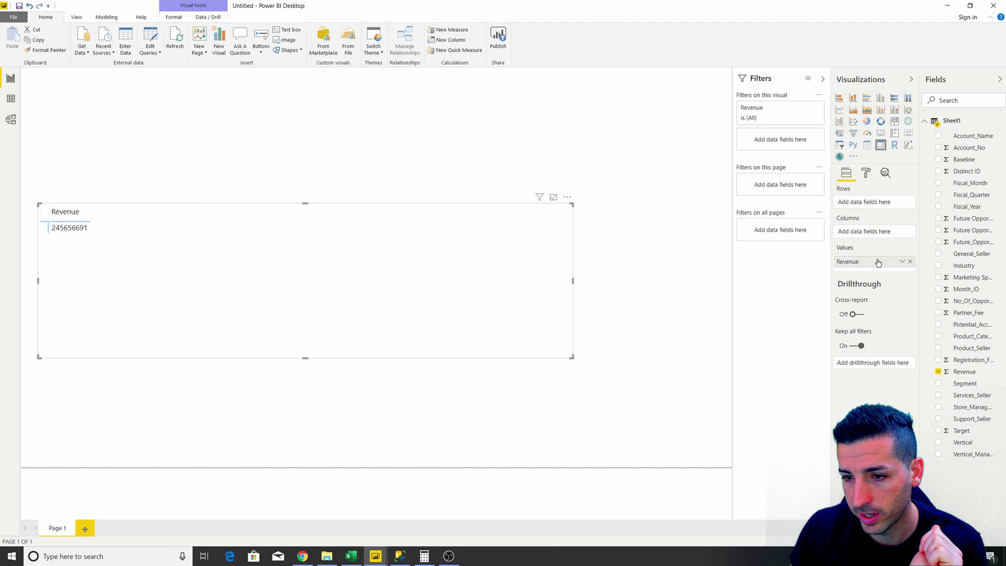
{"action": "left_click", "coordinate": [911, 261]}
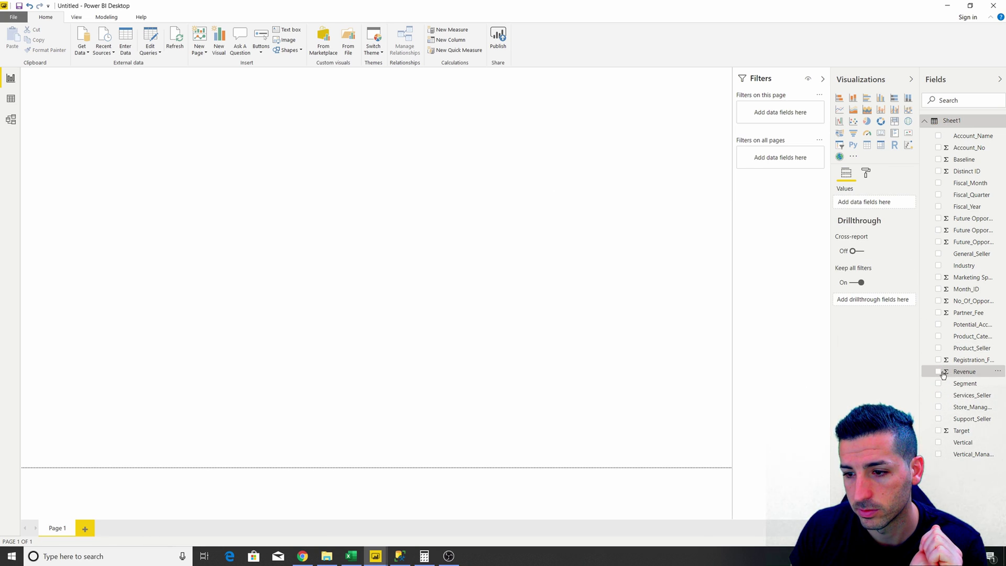
Insert a new matrix mid-page with Revenue and Registration_Fee as its values, and widen it.
{"action": "left_click", "coordinate": [881, 145]}
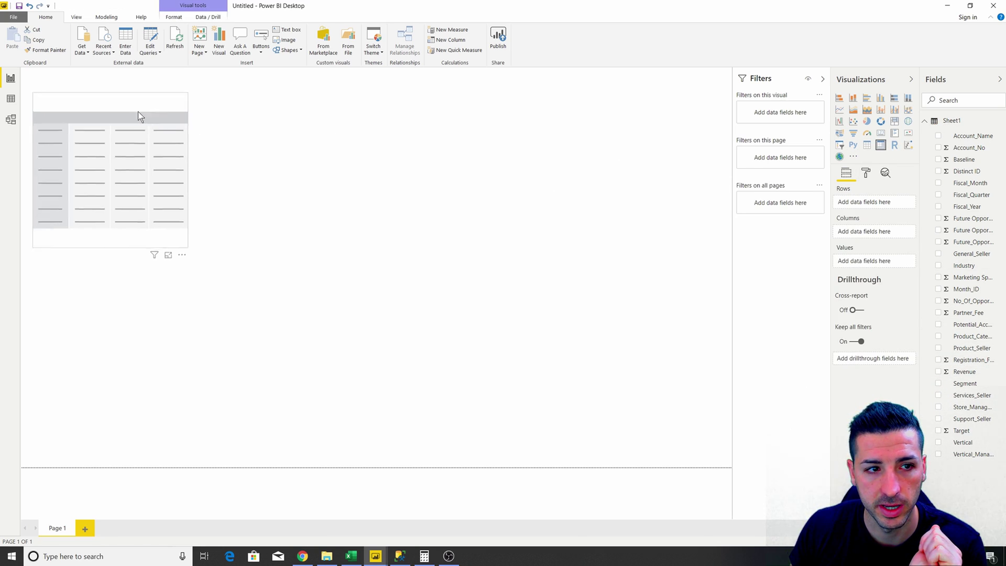
{"action": "left_click_drag", "start_coordinate": [134, 95], "coordinate": [174, 215]}
{"action": "left_click", "coordinate": [939, 371]}
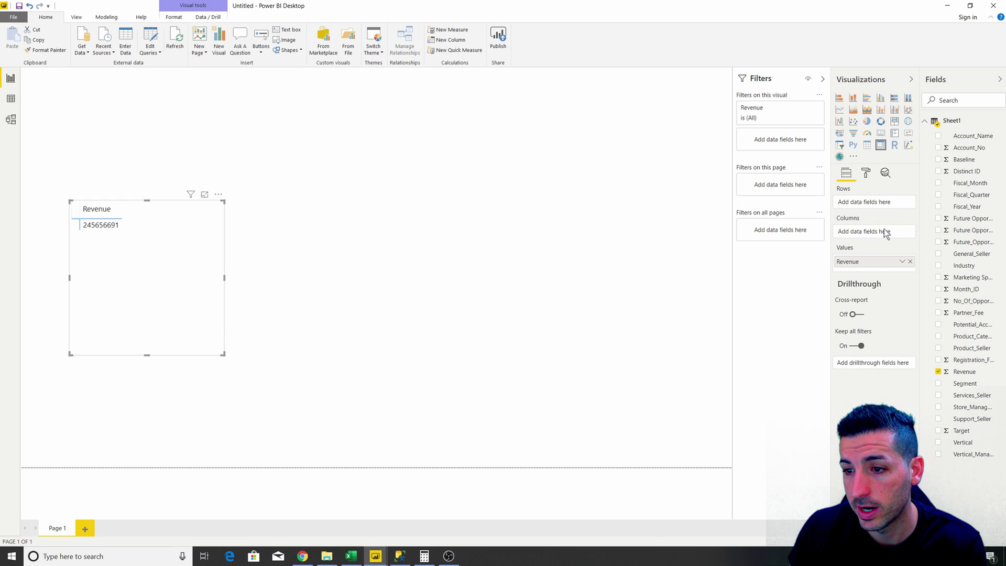
{"action": "left_click_drag", "start_coordinate": [968, 363], "coordinate": [876, 273]}
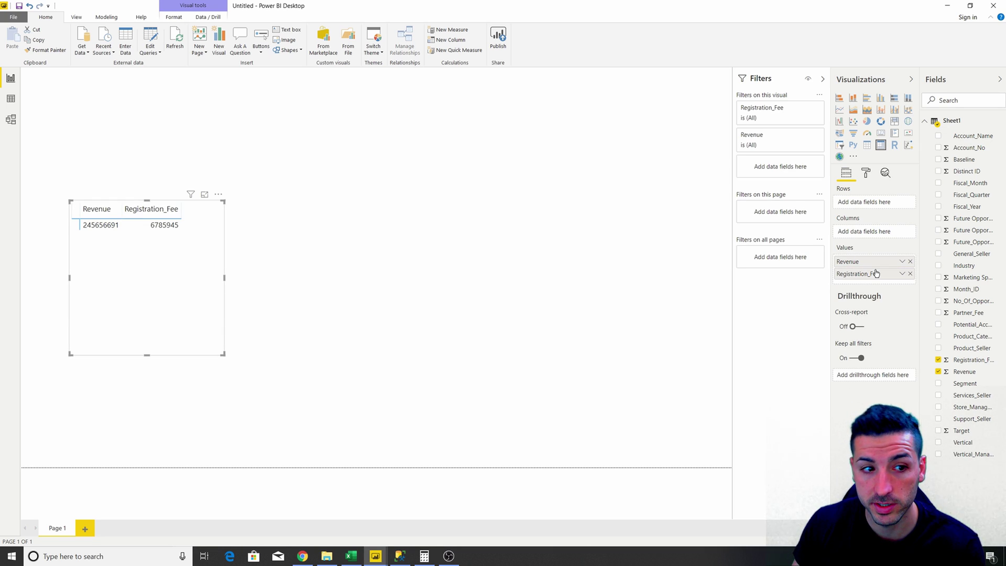
{"action": "left_click_drag", "start_coordinate": [224, 278], "coordinate": [365, 278]}
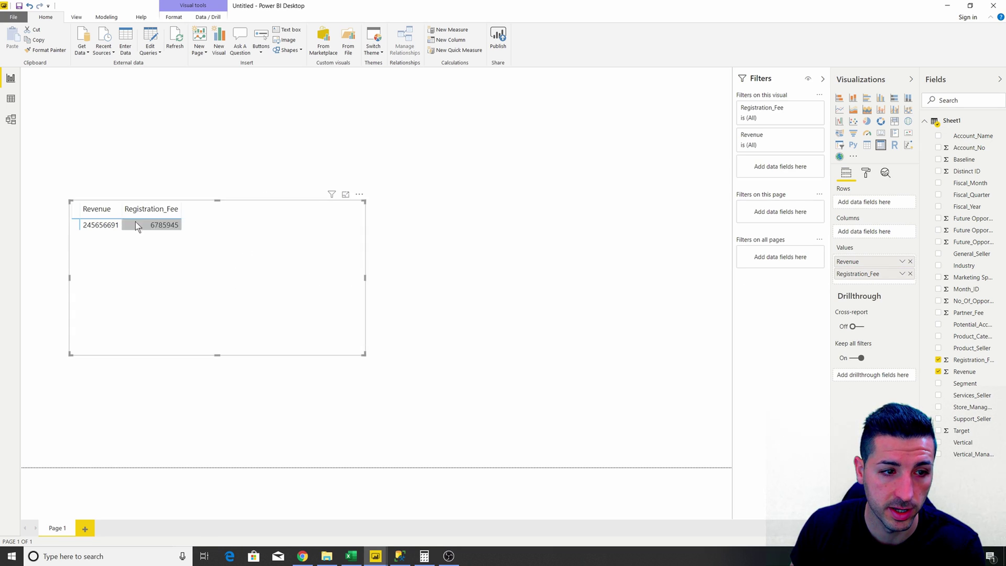
{"action": "left_click", "coordinate": [94, 223]}
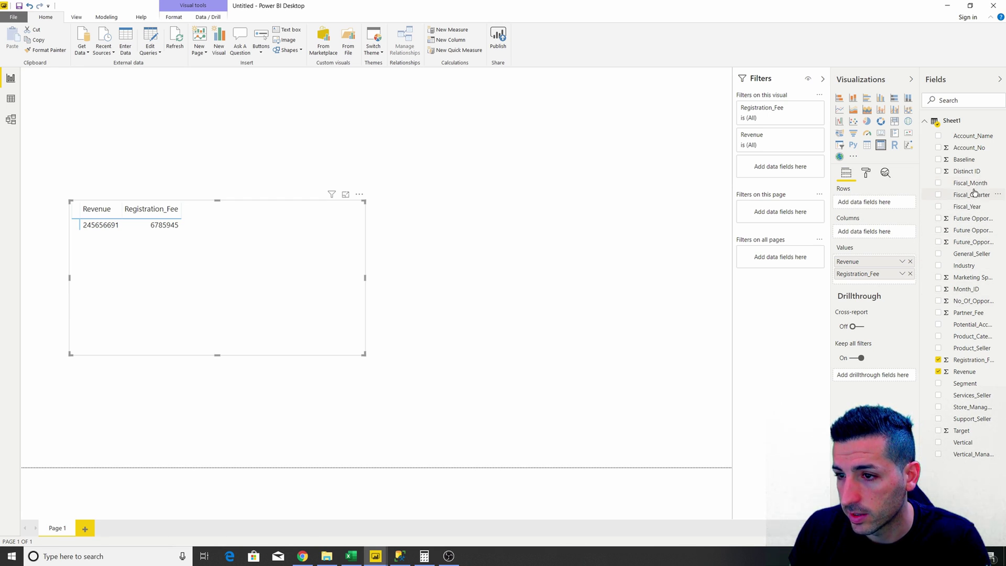
Add Fiscal_Month as the matrix's columns, widen the matrix to nearly the page width, and shift it up and left.
{"action": "left_click_drag", "start_coordinate": [978, 184], "coordinate": [873, 236]}
{"action": "left_click_drag", "start_coordinate": [365, 277], "coordinate": [719, 260]}
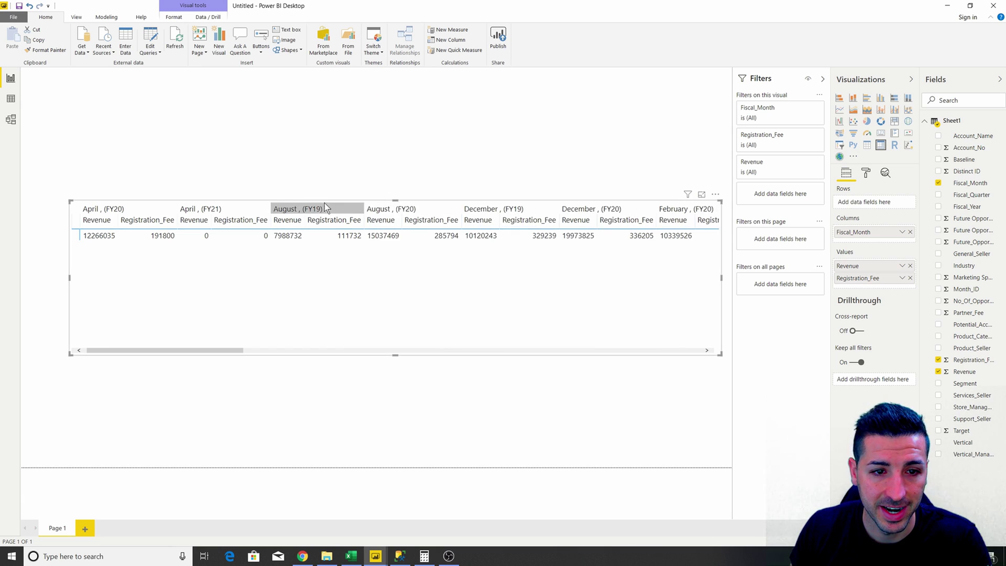
{"action": "left_click_drag", "start_coordinate": [349, 202], "coordinate": [313, 187]}
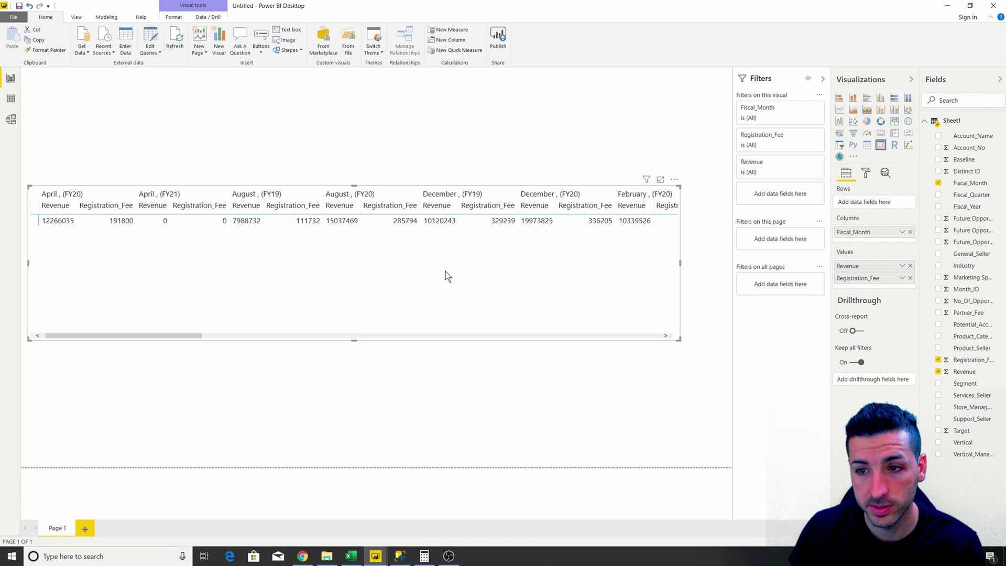
Turn on showing values on rows in the matrix's Values formatting, so Revenue and Registration_Fee become rows.
{"action": "left_click", "coordinate": [867, 173]}
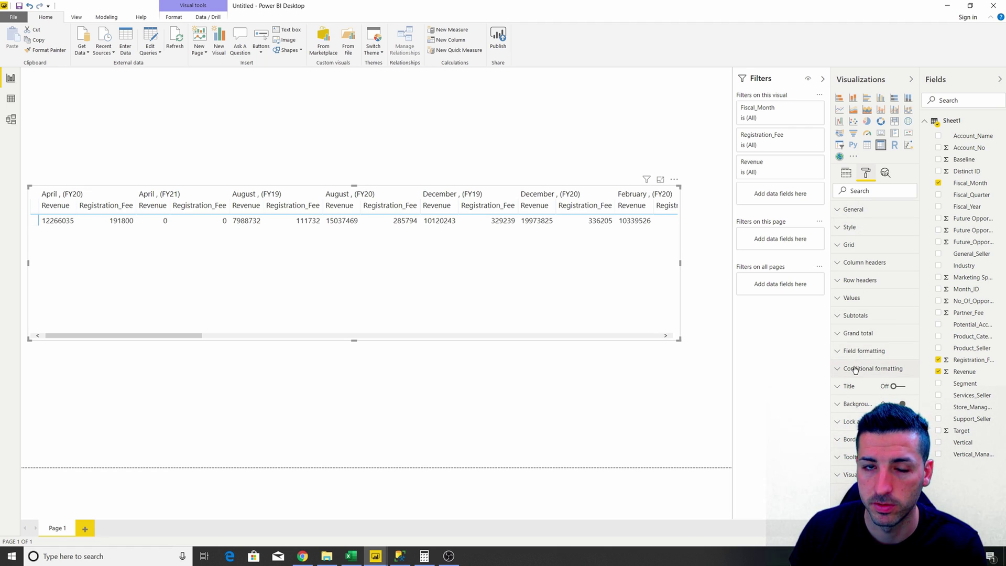
{"action": "left_click", "coordinate": [840, 299]}
{"action": "scroll", "coordinate": [868, 324], "scroll_direction": "down", "scroll_amount": 4}
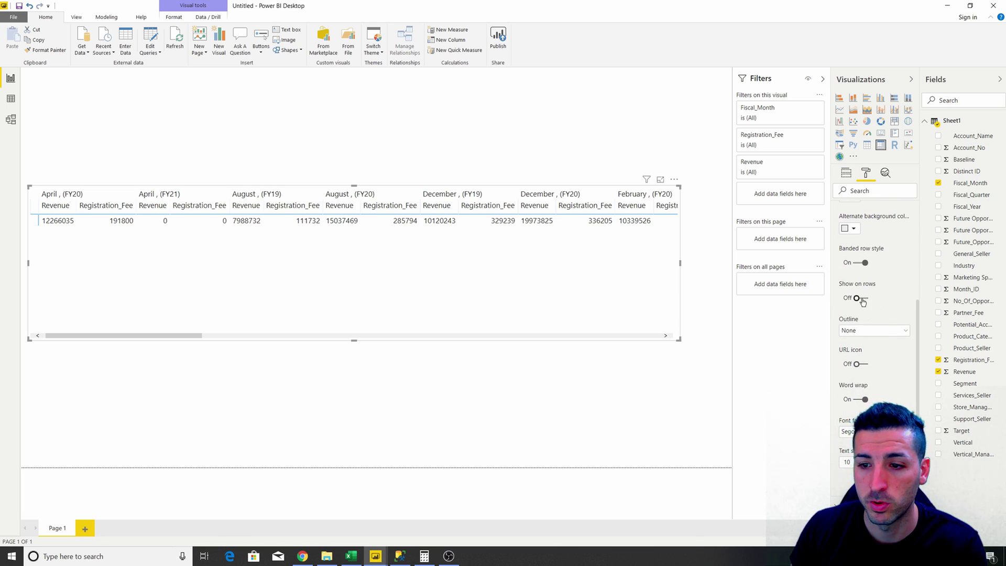
{"action": "left_click", "coordinate": [863, 300]}
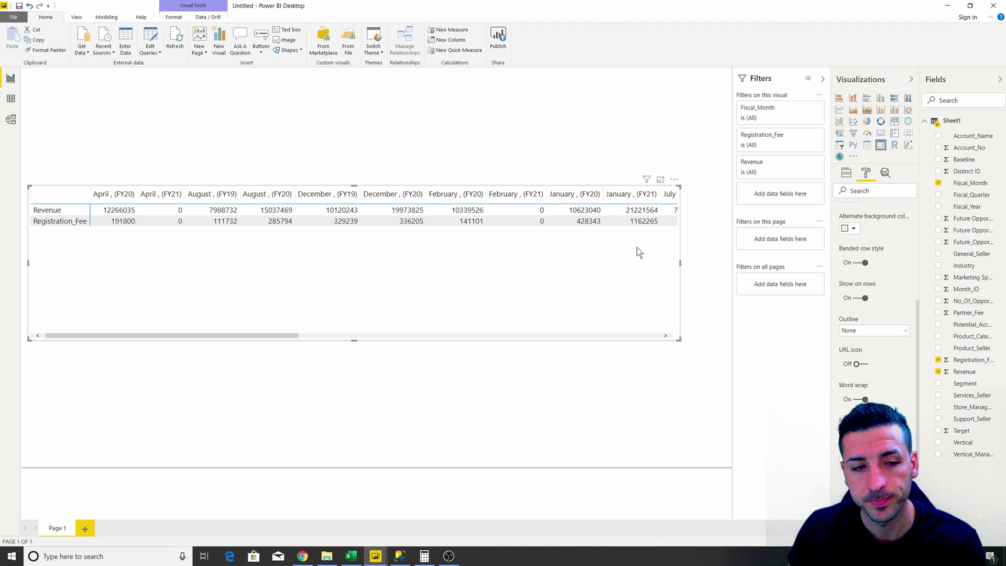
Sort the Fiscal_Month column by Month_ID in the data table, and return to the report page.
{"action": "left_click", "coordinate": [11, 100]}
{"action": "left_click_drag", "start_coordinate": [581, 535], "coordinate": [174, 140]}
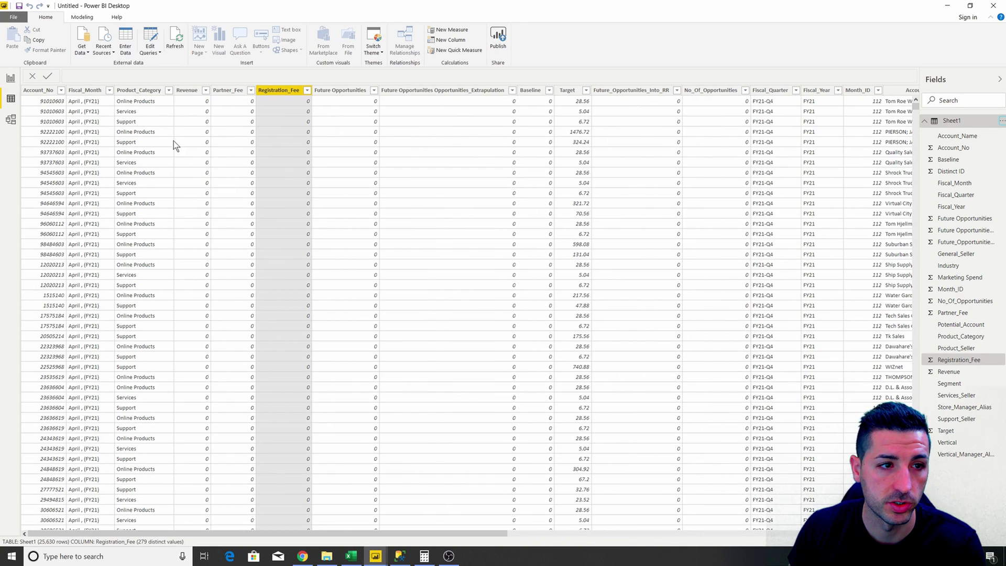
{"action": "left_click", "coordinate": [82, 90]}
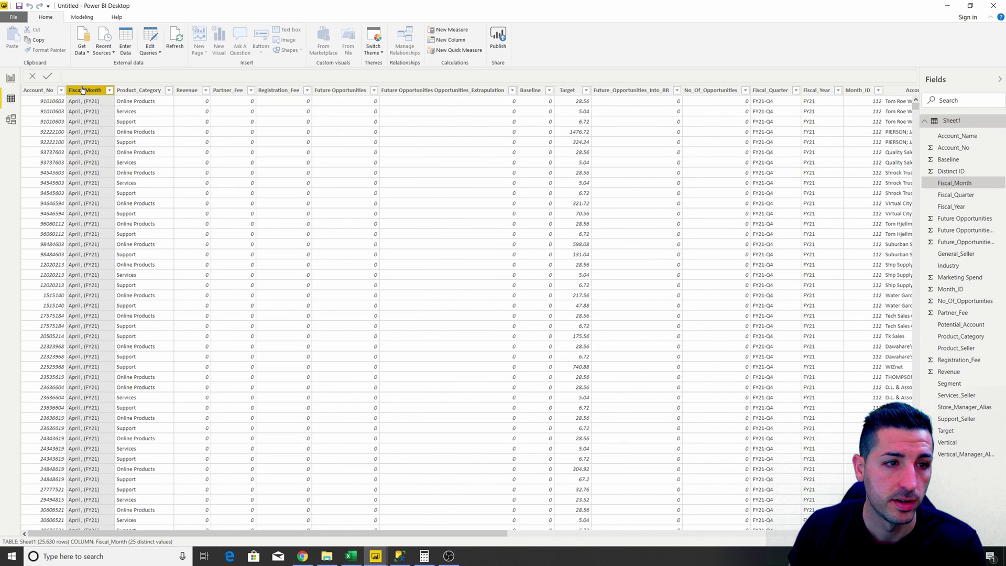
{"action": "left_click", "coordinate": [82, 17]}
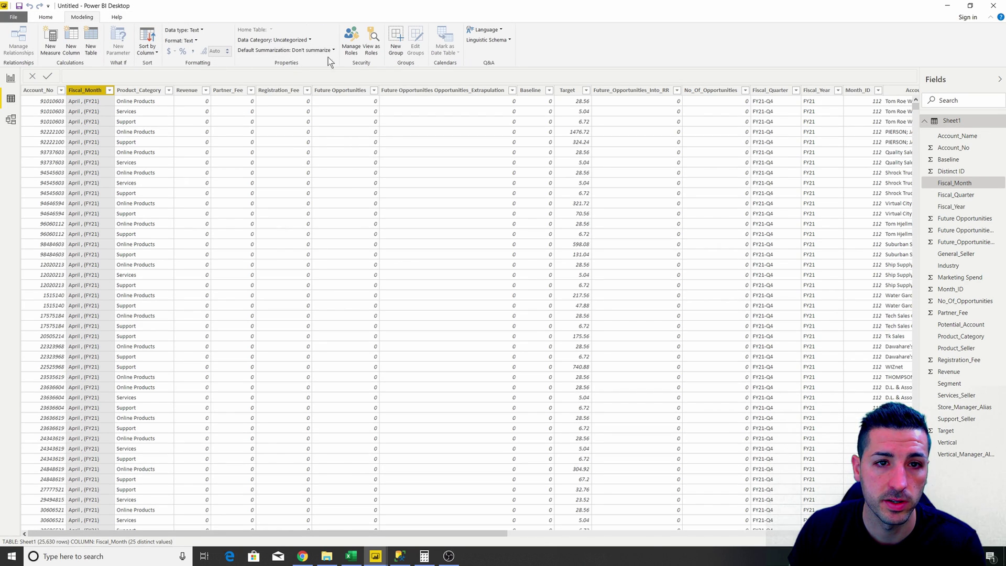
{"action": "left_click", "coordinate": [148, 45]}
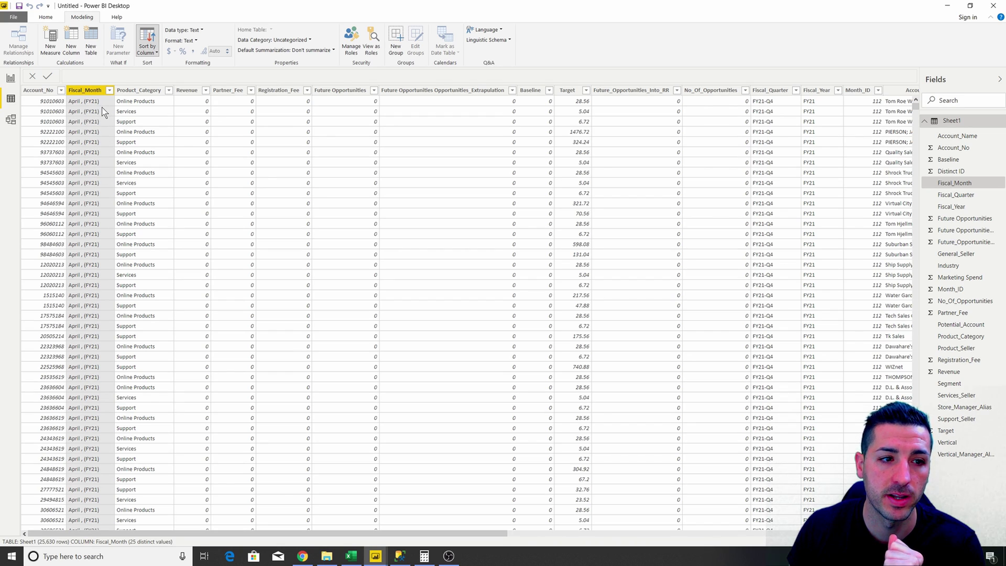
{"action": "left_click", "coordinate": [153, 52]}
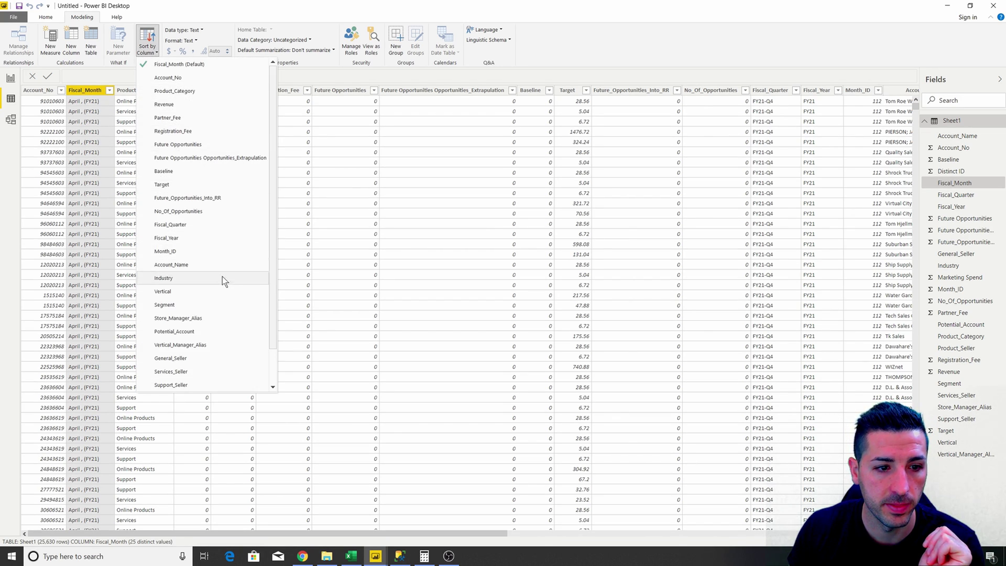
{"action": "left_click", "coordinate": [175, 252]}
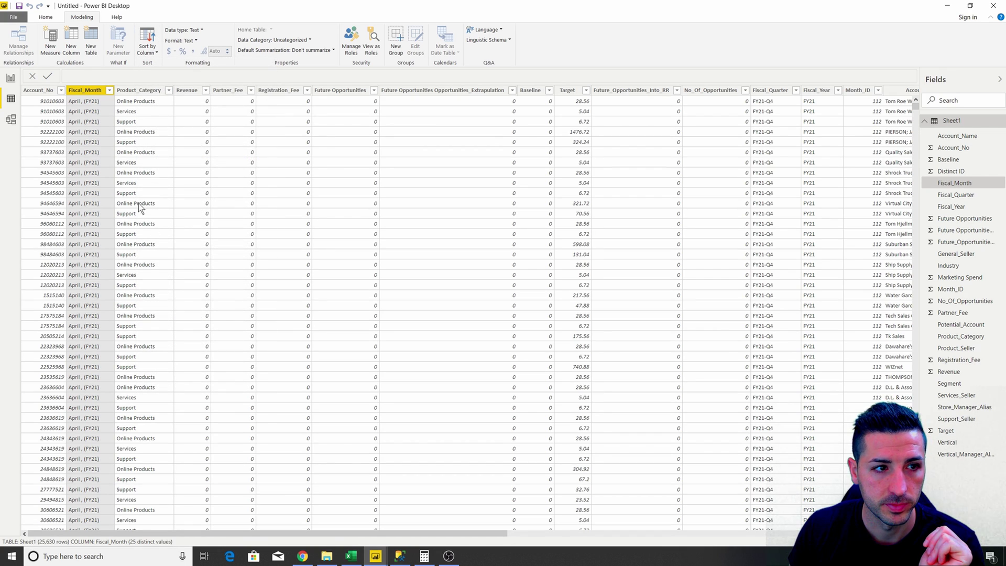
{"action": "left_click", "coordinate": [11, 78]}
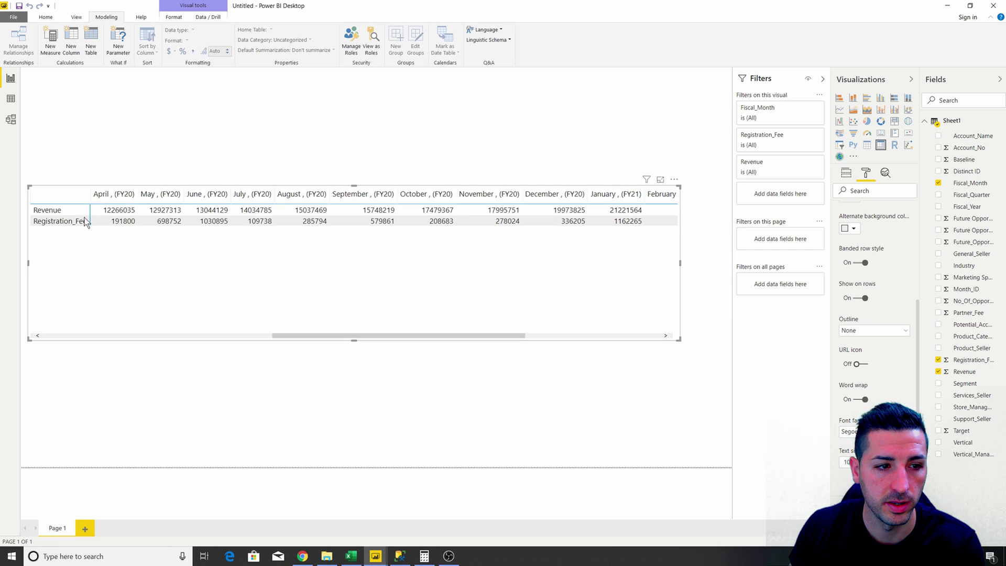
Format the Revenue, Partner_Fee and Registration_Fee columns in the data table as $ English (United States) currency.
{"action": "left_click", "coordinate": [11, 99]}
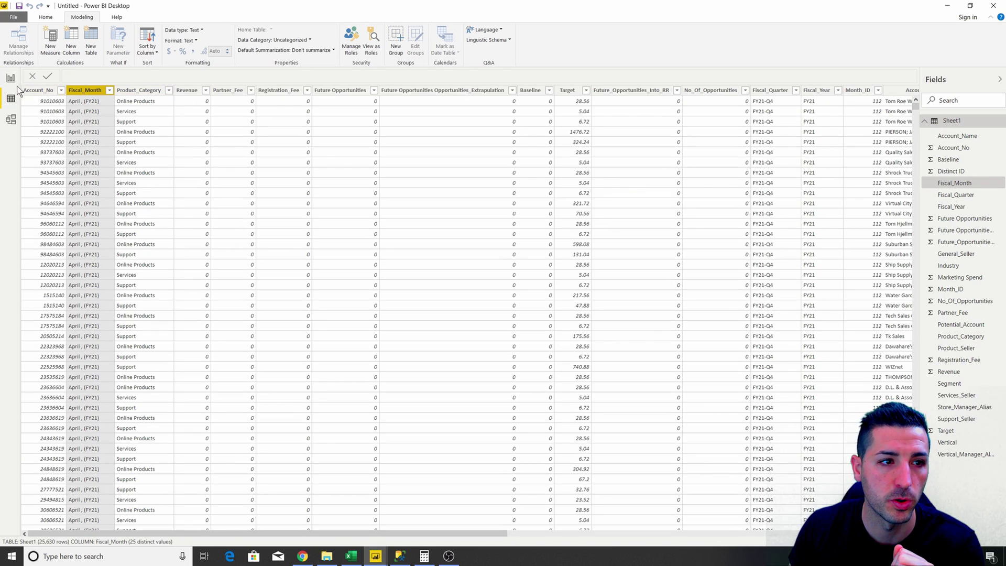
{"action": "left_click", "coordinate": [192, 91]}
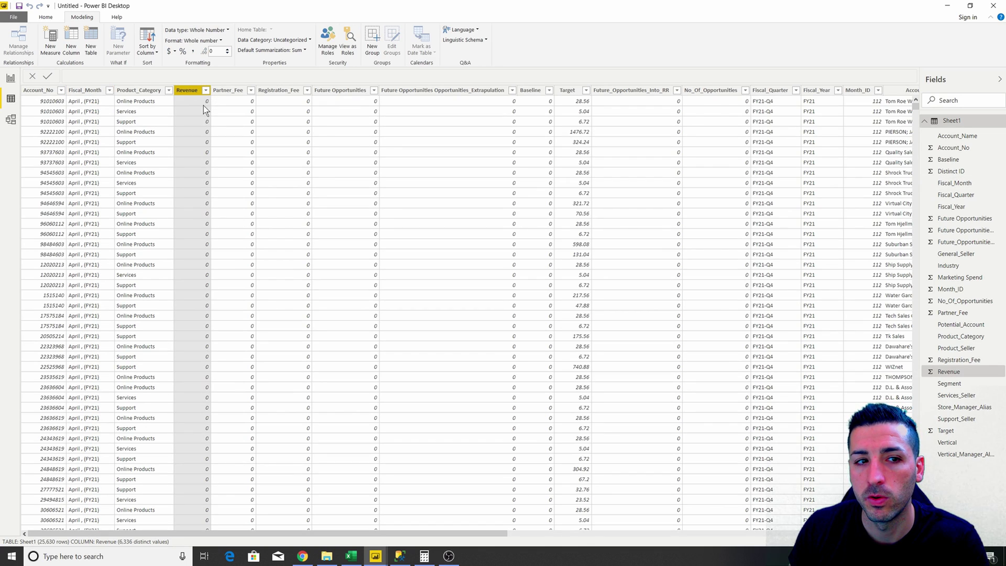
{"action": "left_click", "coordinate": [173, 52]}
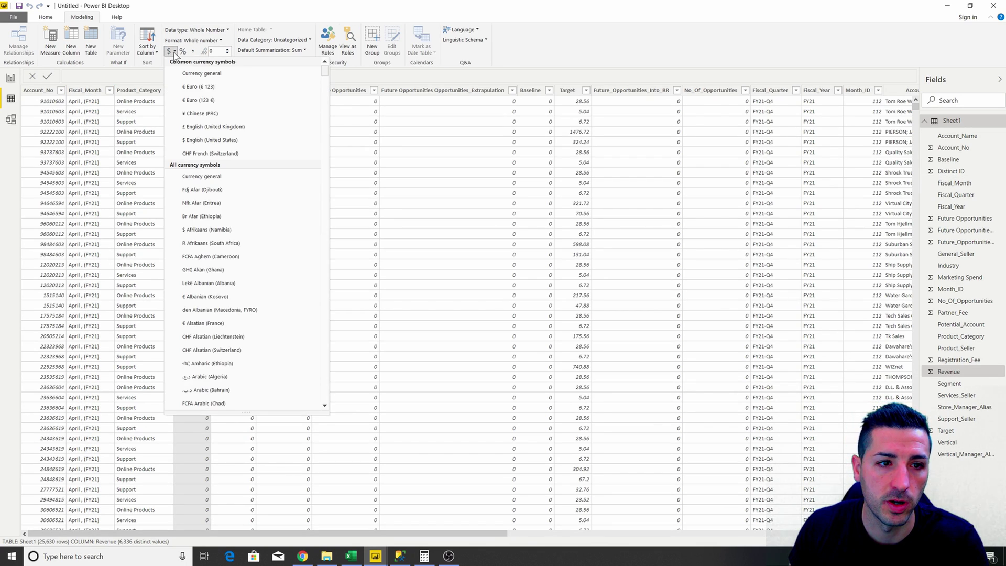
{"action": "left_click", "coordinate": [209, 140]}
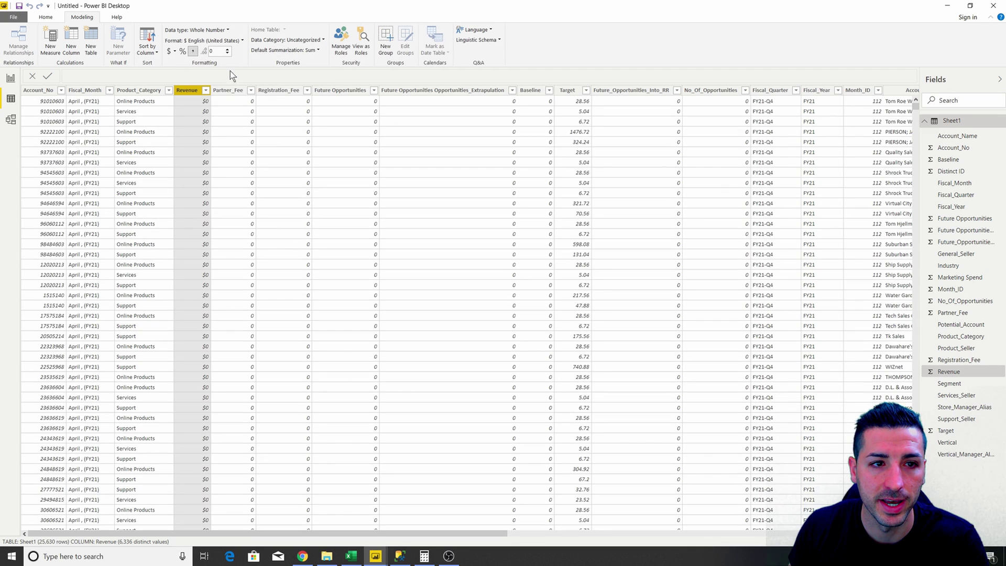
{"action": "left_click", "coordinate": [230, 91]}
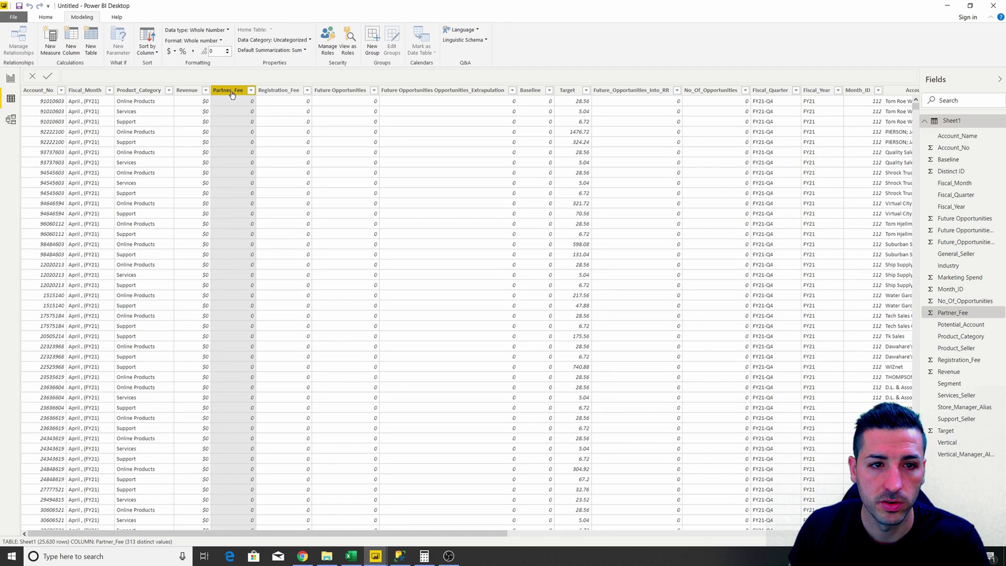
{"action": "left_click", "coordinate": [172, 51]}
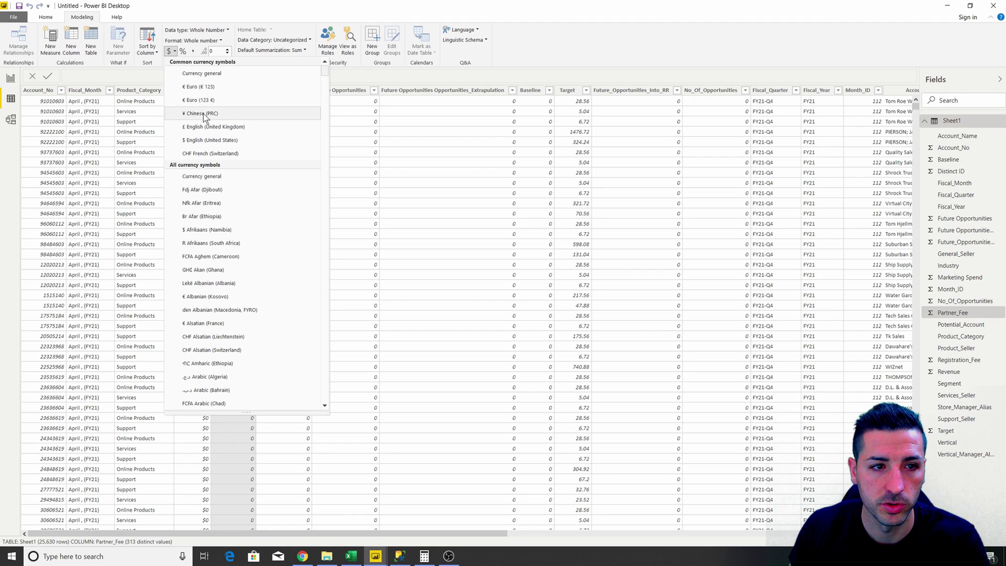
{"action": "left_click", "coordinate": [206, 139]}
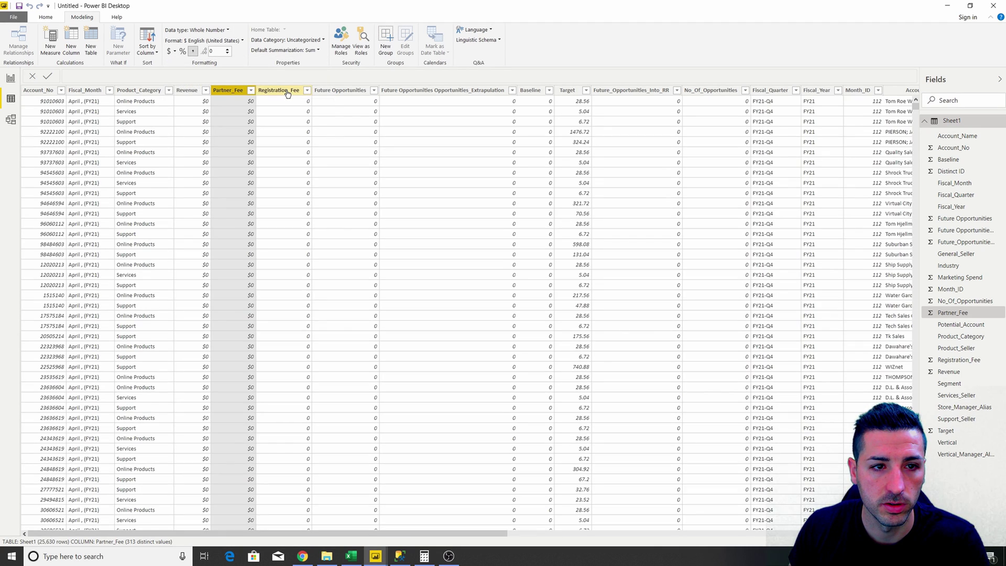
{"action": "left_click", "coordinate": [283, 91]}
{"action": "left_click", "coordinate": [174, 51]}
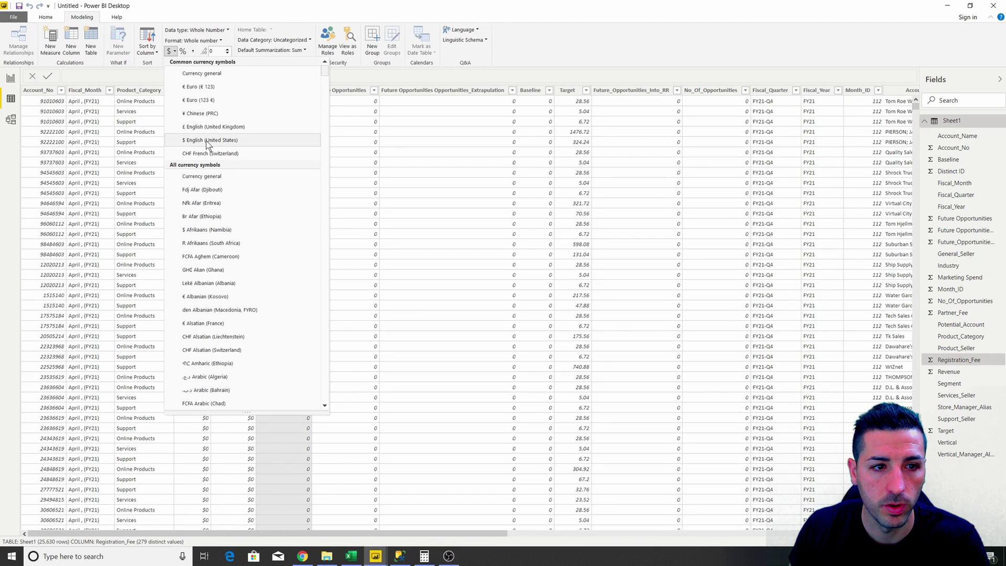
{"action": "left_click", "coordinate": [206, 140]}
Format the Future Opportunities and Future Opportunities Opportunities_Extrapolation columns as $ English (United States) currency.
{"action": "left_click", "coordinate": [346, 92]}
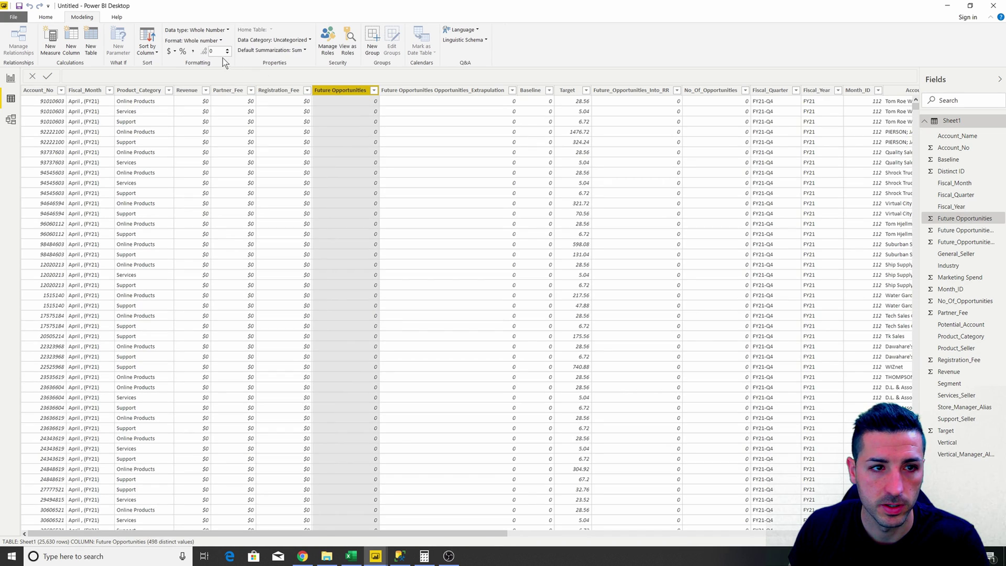
{"action": "left_click", "coordinate": [171, 52]}
{"action": "left_click", "coordinate": [199, 140]}
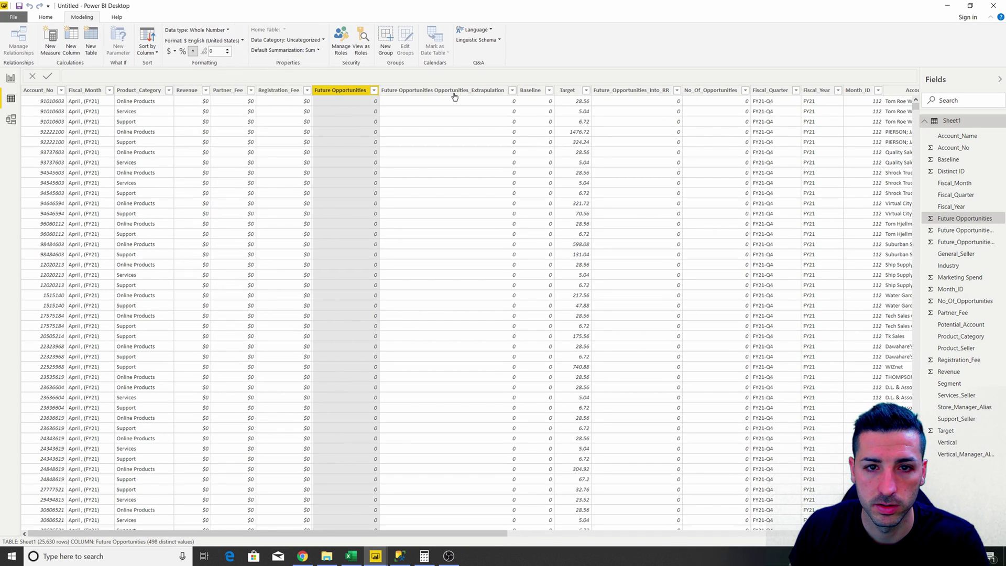
{"action": "left_click", "coordinate": [446, 90]}
{"action": "left_click", "coordinate": [174, 51]}
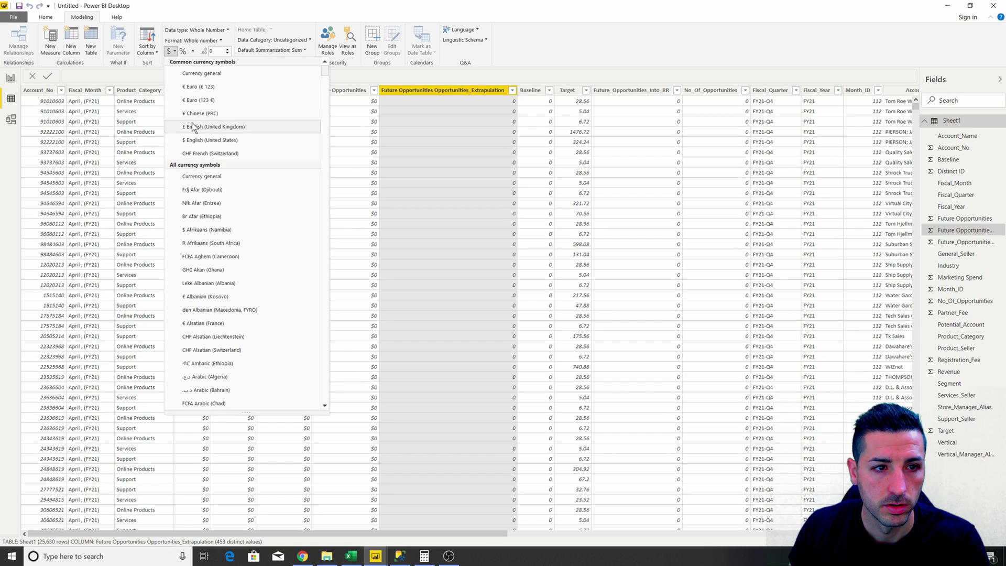
{"action": "left_click", "coordinate": [199, 138]}
Format the Baseline and Target columns as $ English (United States) currency.
{"action": "left_click", "coordinate": [528, 91]}
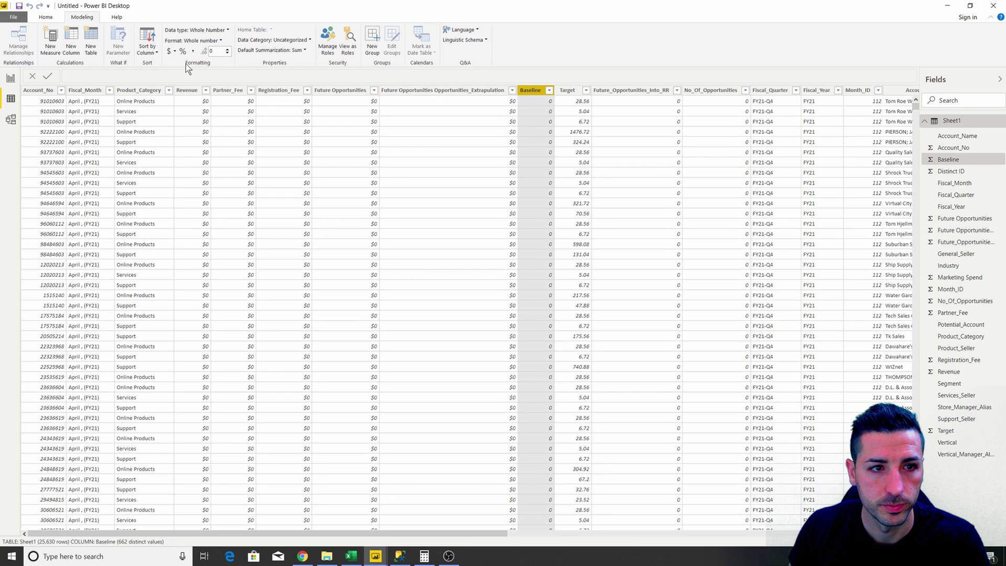
{"action": "left_click", "coordinate": [174, 51]}
{"action": "left_click", "coordinate": [194, 140]}
{"action": "left_click", "coordinate": [567, 90]}
{"action": "left_click", "coordinate": [174, 52]}
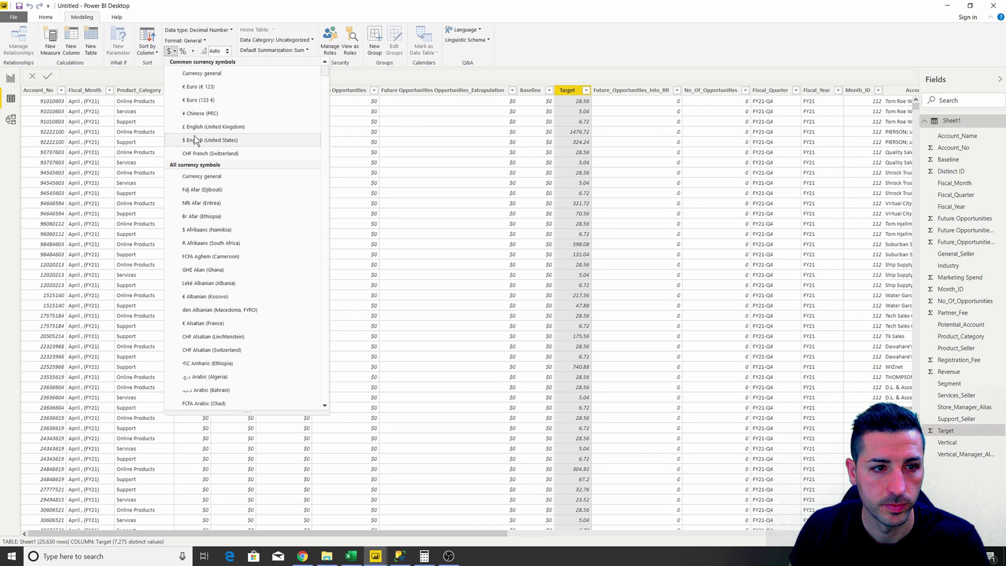
{"action": "left_click", "coordinate": [199, 144]}
Format Future_Opportunities_Into_RR as £ English (United Kingdom) currency and No_Of_Opportunities as $ English (United States) currency.
{"action": "left_click", "coordinate": [626, 91]}
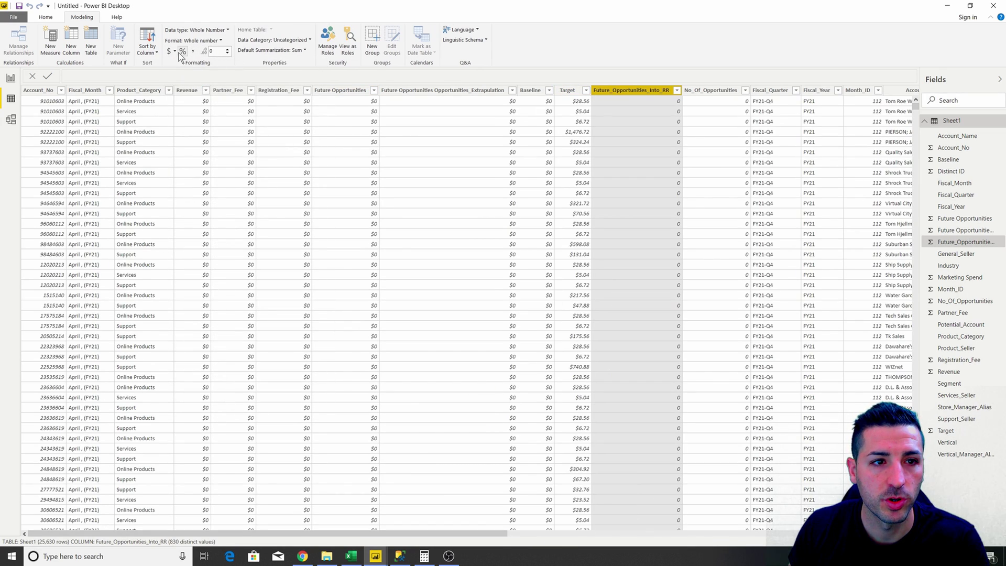
{"action": "left_click", "coordinate": [174, 51]}
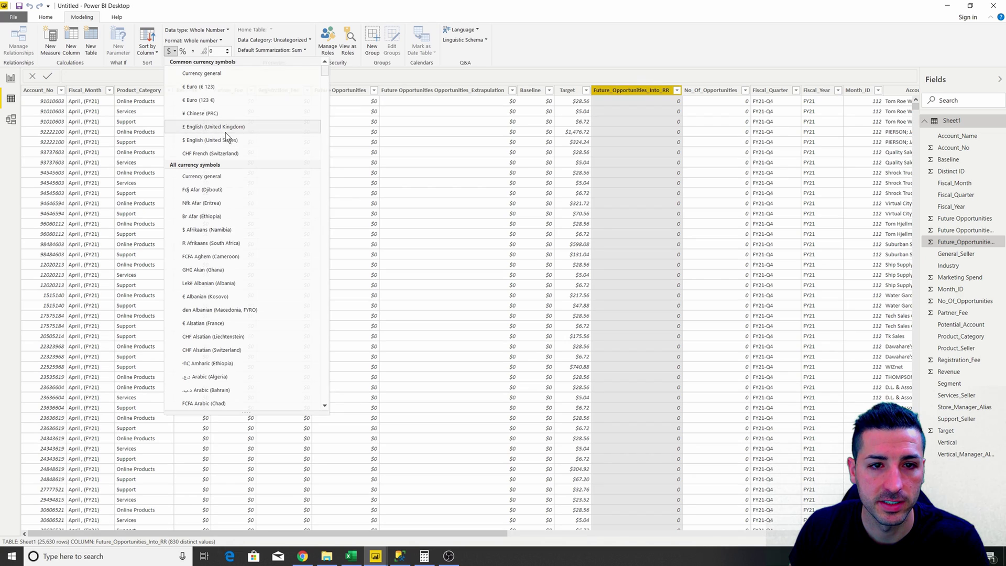
{"action": "left_click", "coordinate": [222, 129]}
{"action": "left_click", "coordinate": [698, 91]}
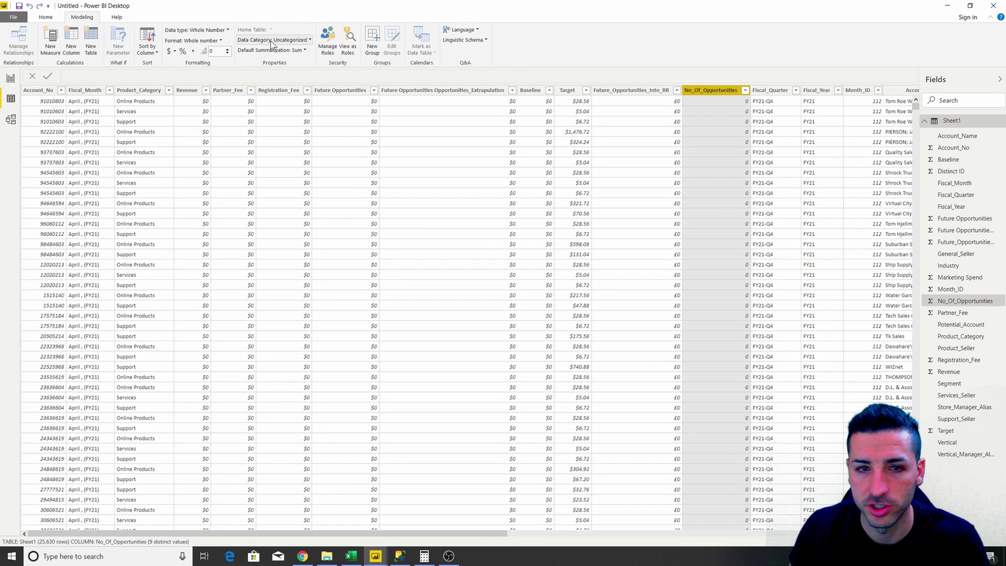
{"action": "left_click", "coordinate": [174, 51]}
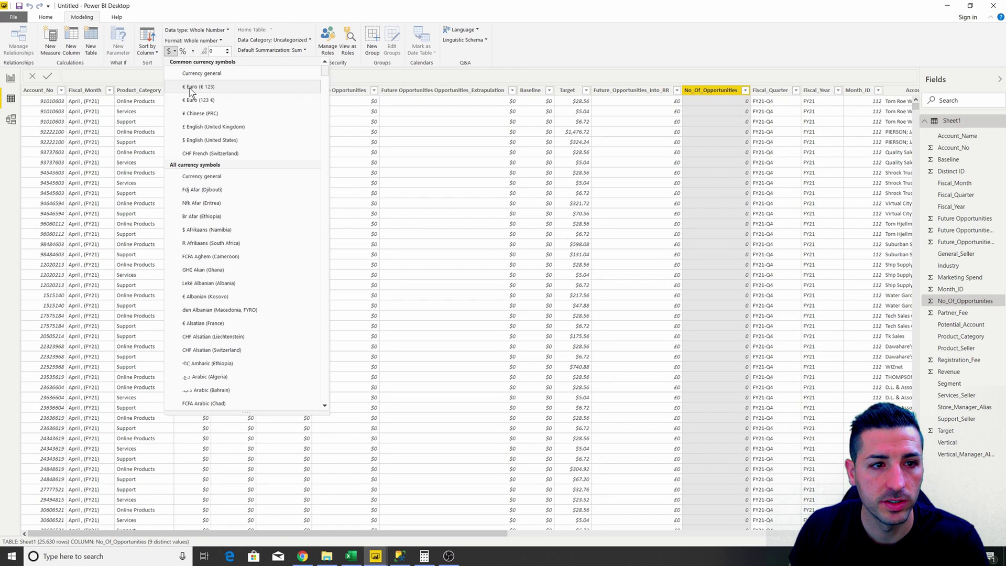
{"action": "left_click", "coordinate": [207, 141]}
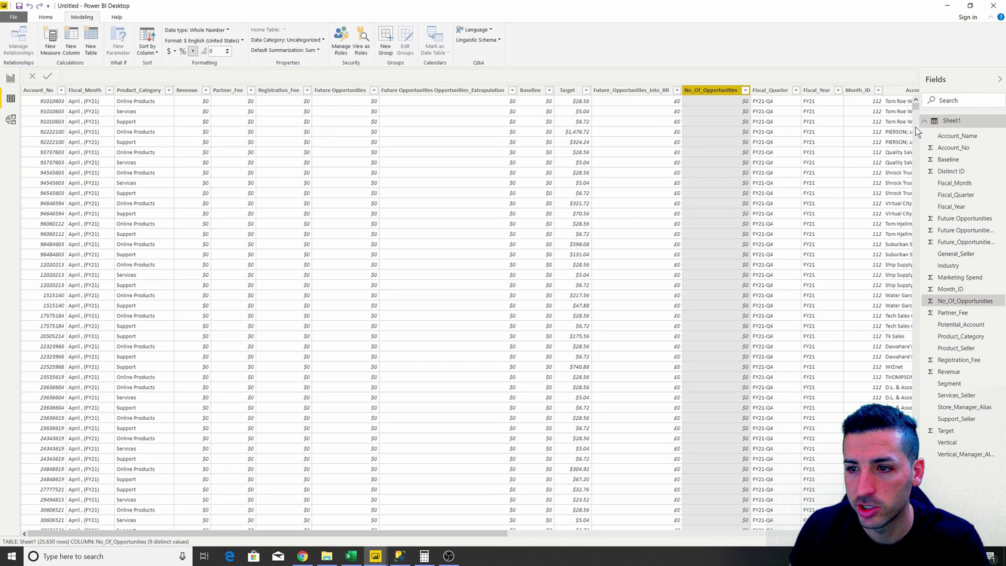
Format the Marketing Spend column as $ English (United States) currency, and return to the report page.
{"action": "left_click_drag", "start_coordinate": [505, 535], "coordinate": [904, 536]}
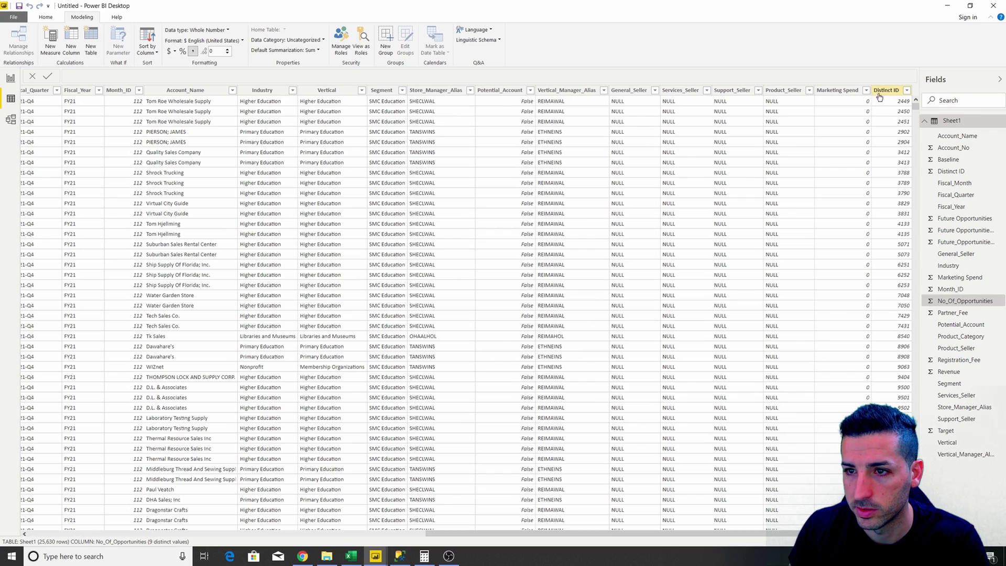
{"action": "left_click", "coordinate": [836, 92]}
{"action": "left_click", "coordinate": [172, 50]}
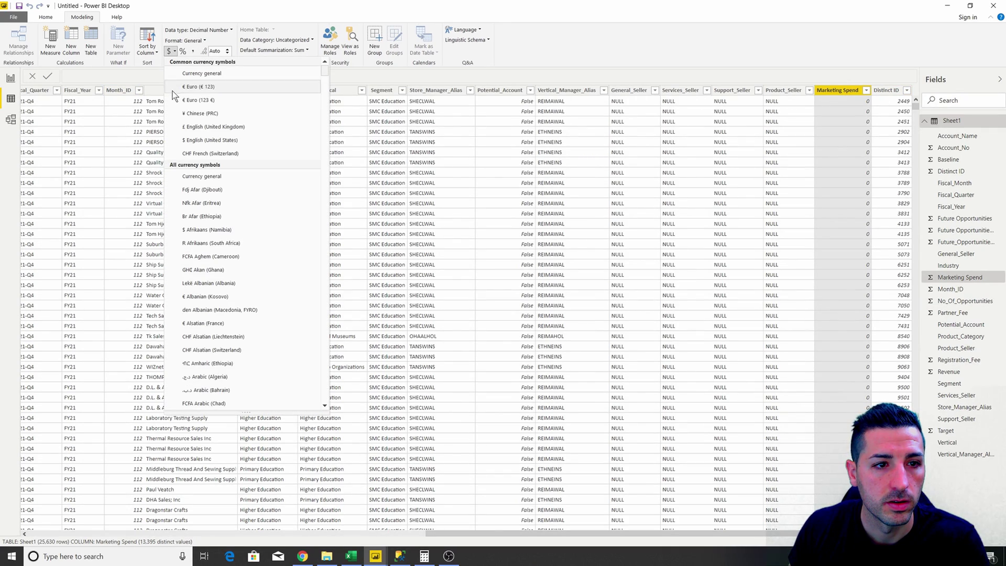
{"action": "left_click", "coordinate": [210, 140]}
{"action": "left_click_drag", "start_coordinate": [686, 532], "coordinate": [288, 533]}
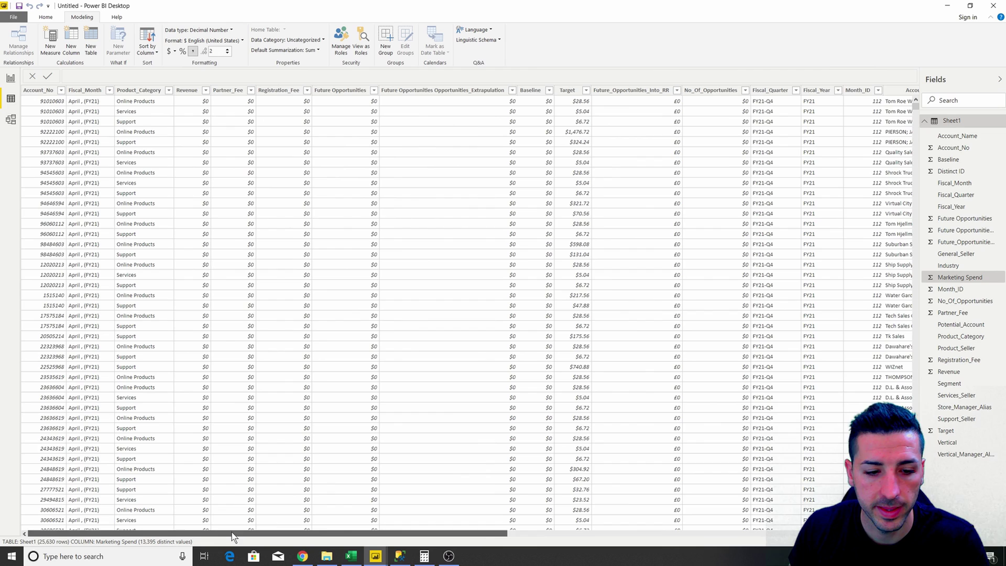
{"action": "left_click", "coordinate": [11, 79]}
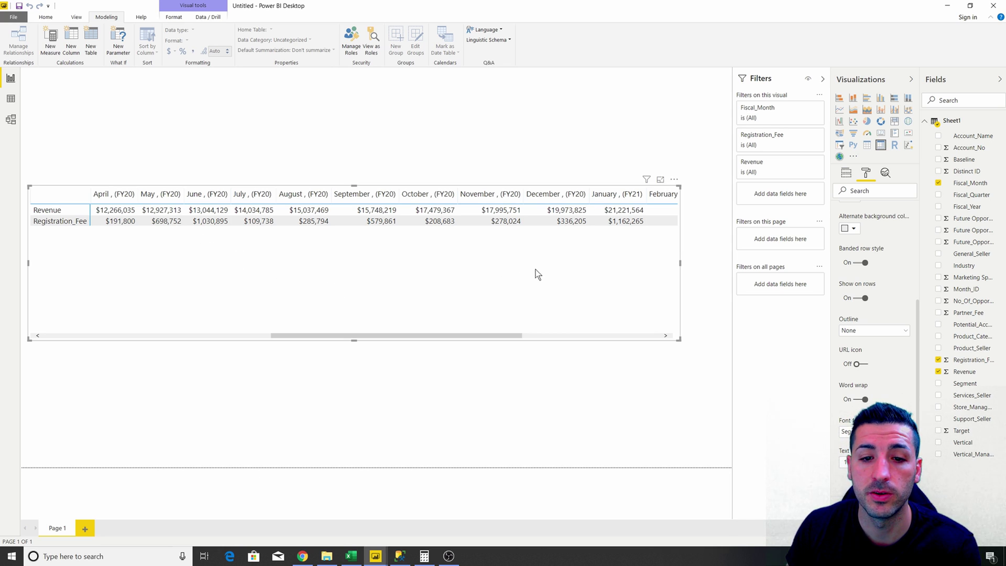
Add Fiscal_Year as a filter on the matrix visual and restrict it to FY21.
{"action": "left_click_drag", "start_coordinate": [385, 338], "coordinate": [549, 335]}
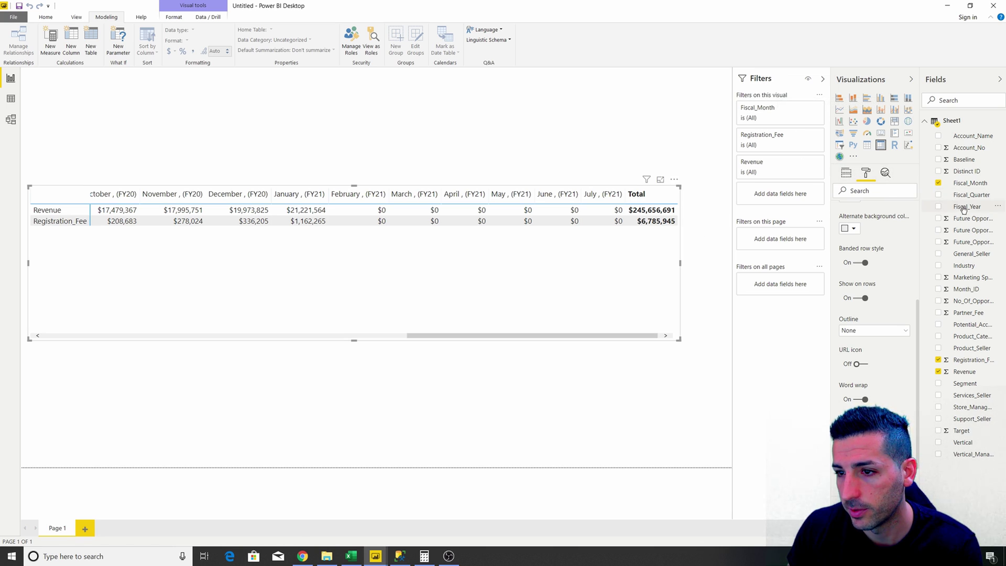
{"action": "left_click_drag", "start_coordinate": [969, 210], "coordinate": [798, 197]}
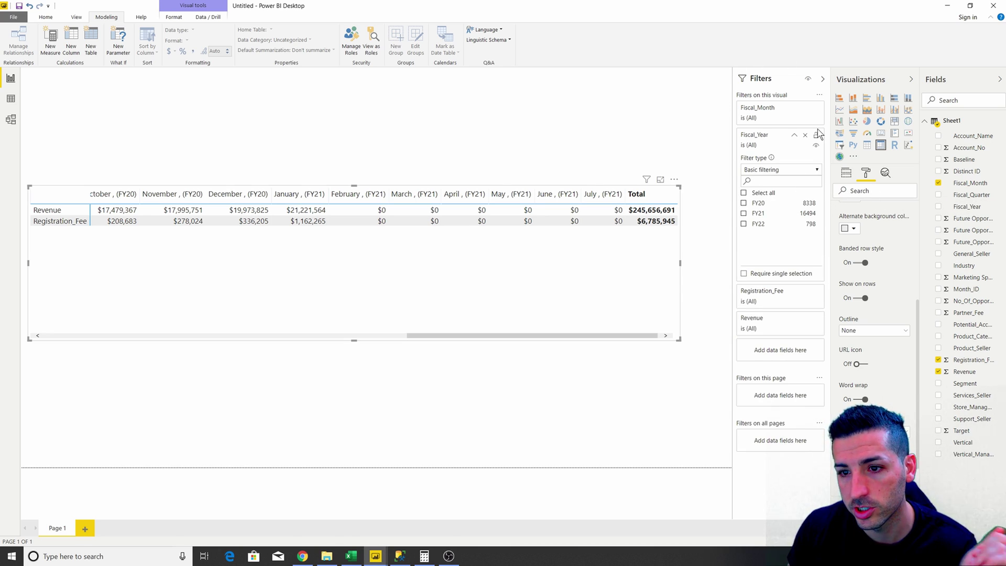
{"action": "left_click", "coordinate": [744, 214]}
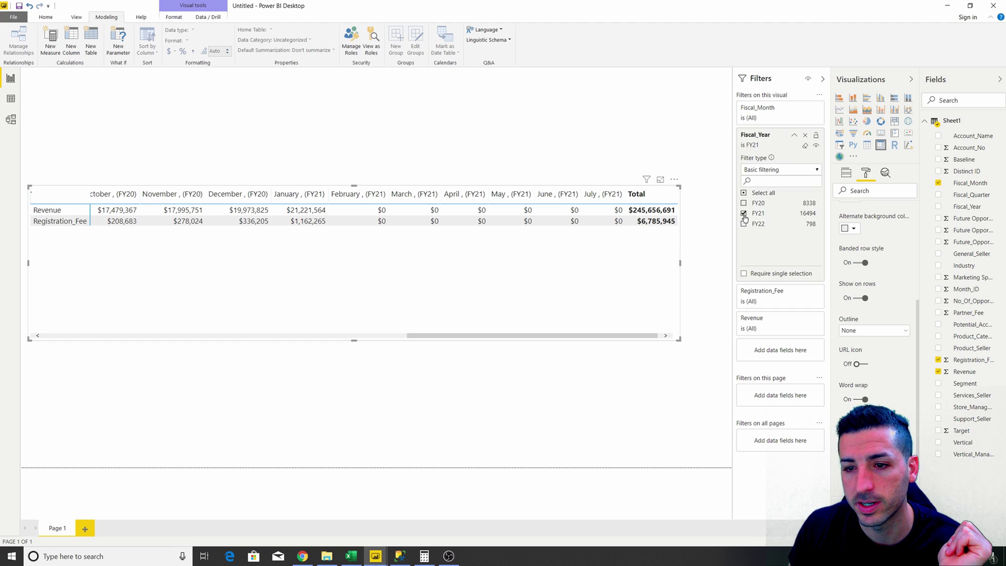
Widen the matrix visual to the page's right edge and check how far its month columns extend.
{"action": "left_click_drag", "start_coordinate": [431, 335], "coordinate": [280, 350]}
{"action": "left_click", "coordinate": [281, 352]}
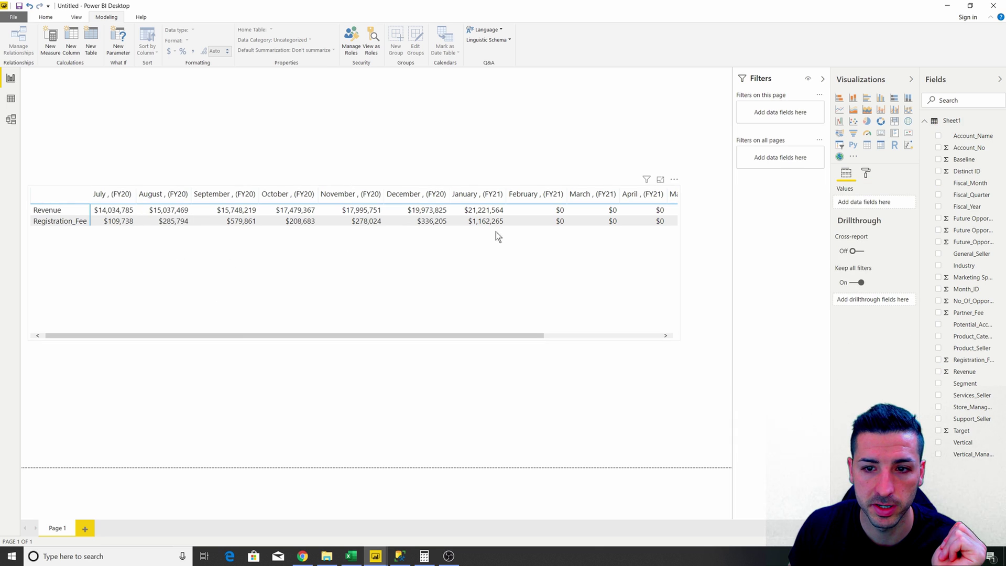
{"action": "left_click", "coordinate": [677, 267]}
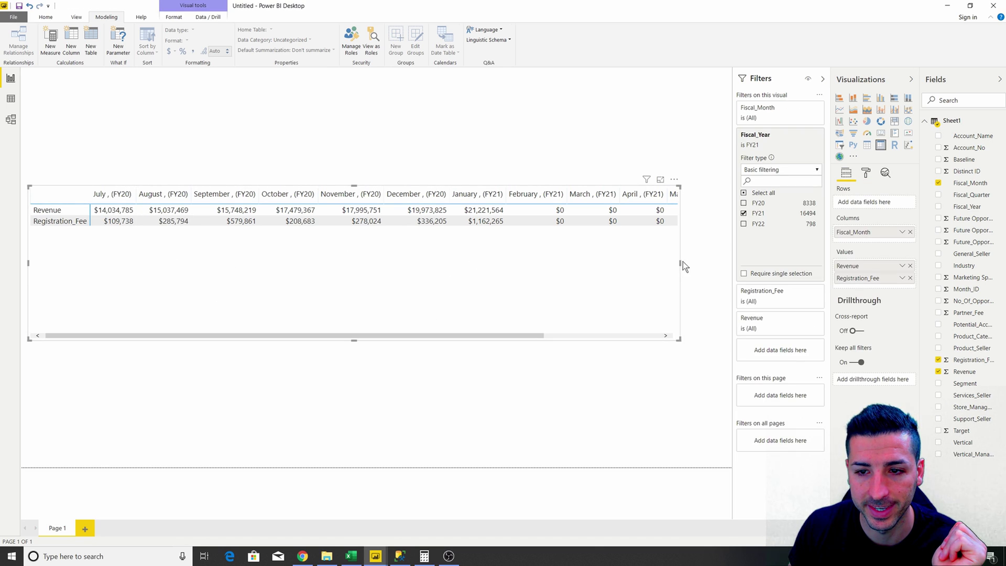
{"action": "left_click_drag", "start_coordinate": [680, 262], "coordinate": [729, 253]}
{"action": "left_click_drag", "start_coordinate": [563, 336], "coordinate": [662, 331]}
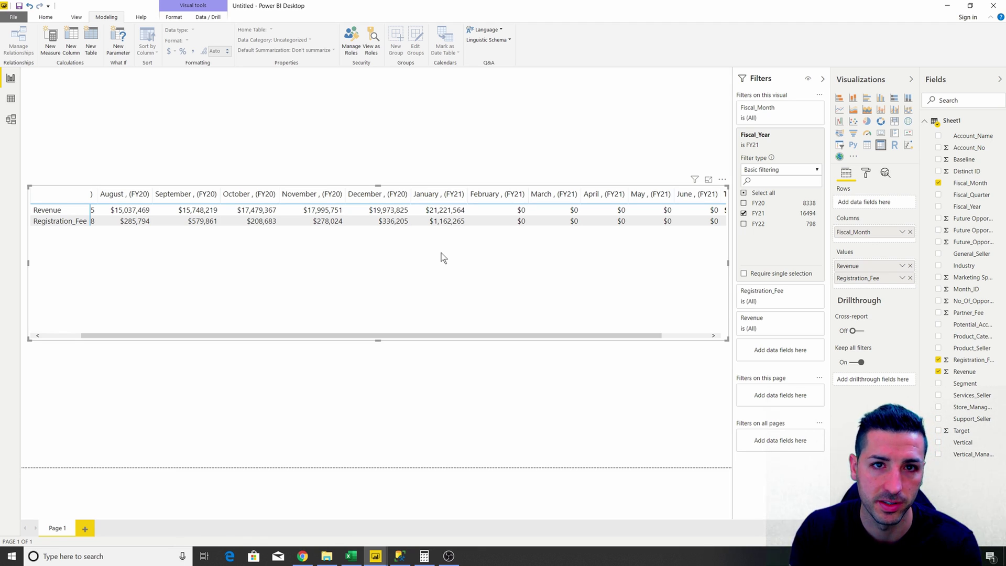
Set the report page to a custom size of 1500 pixels wide by 1500 pixels high.
{"action": "left_click", "coordinate": [512, 100]}
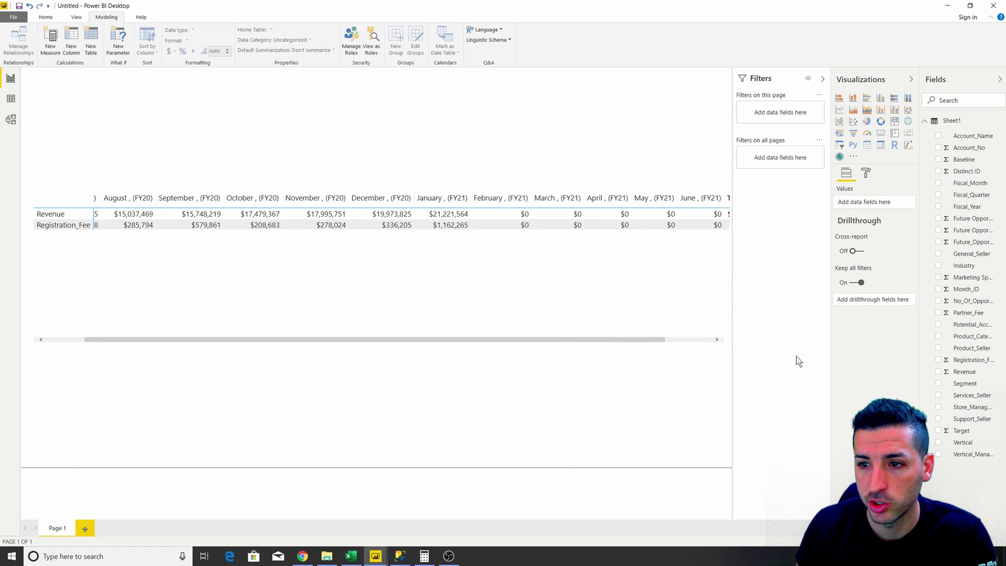
{"action": "left_click", "coordinate": [866, 180]}
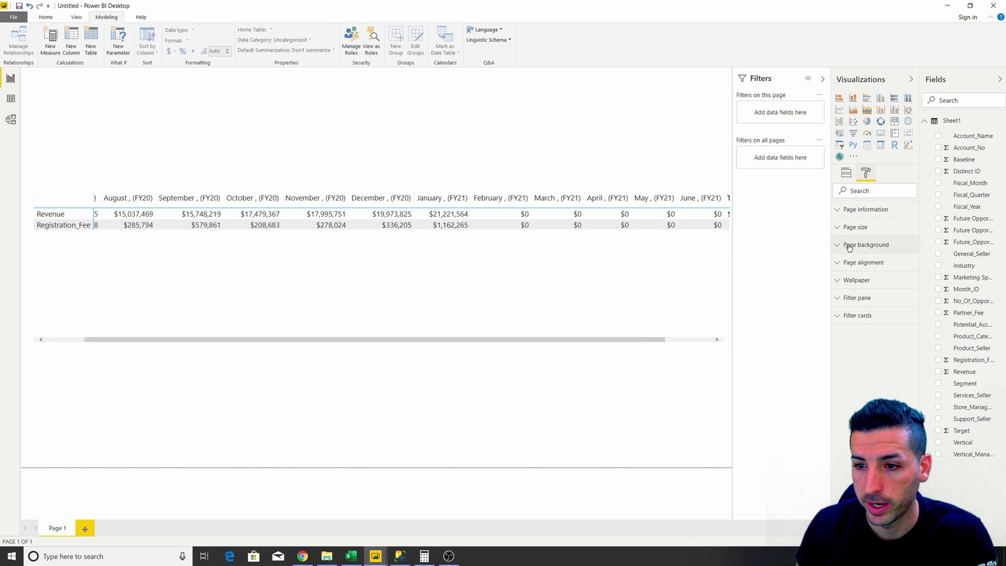
{"action": "left_click", "coordinate": [870, 232]}
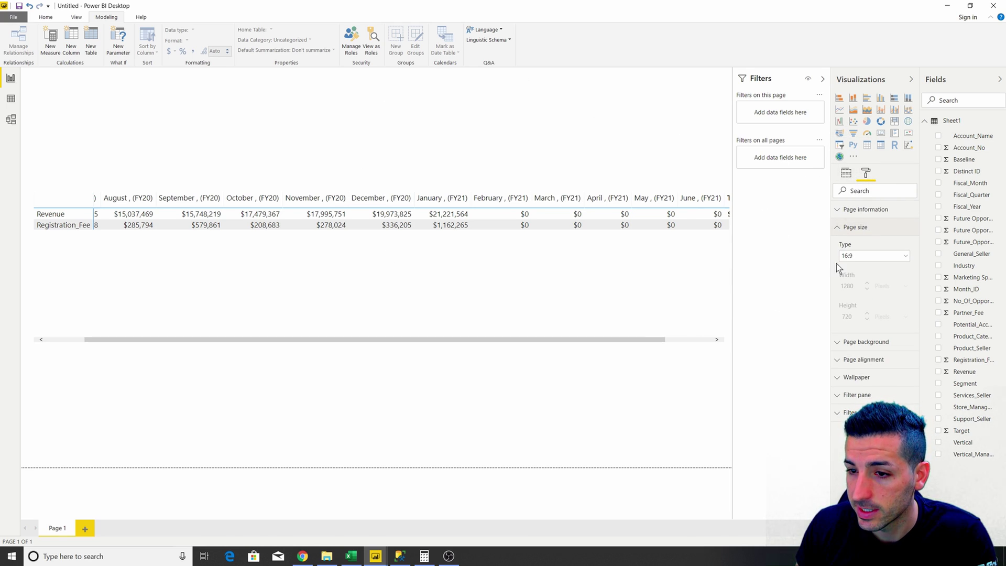
{"action": "left_click", "coordinate": [904, 257]}
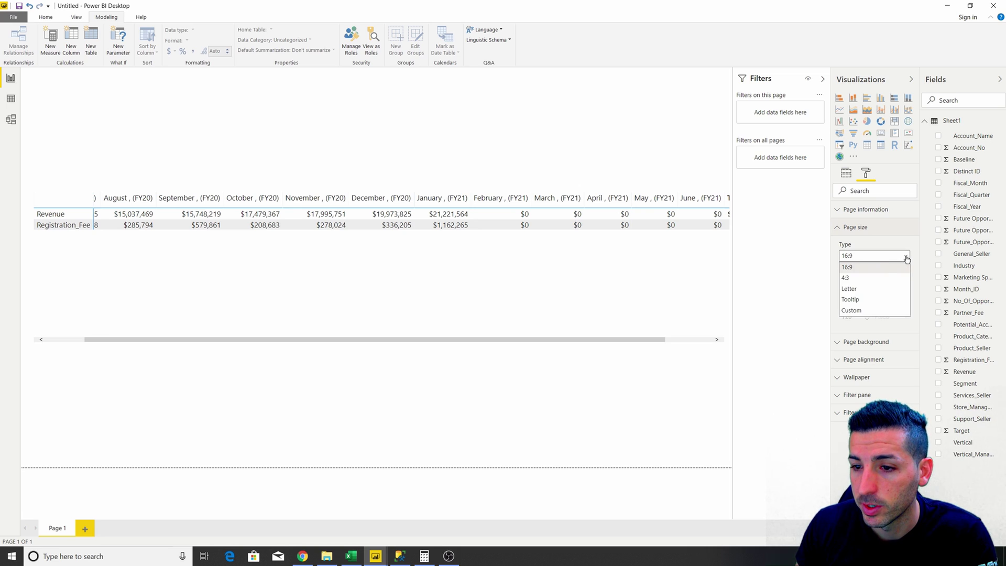
{"action": "left_click", "coordinate": [870, 311]}
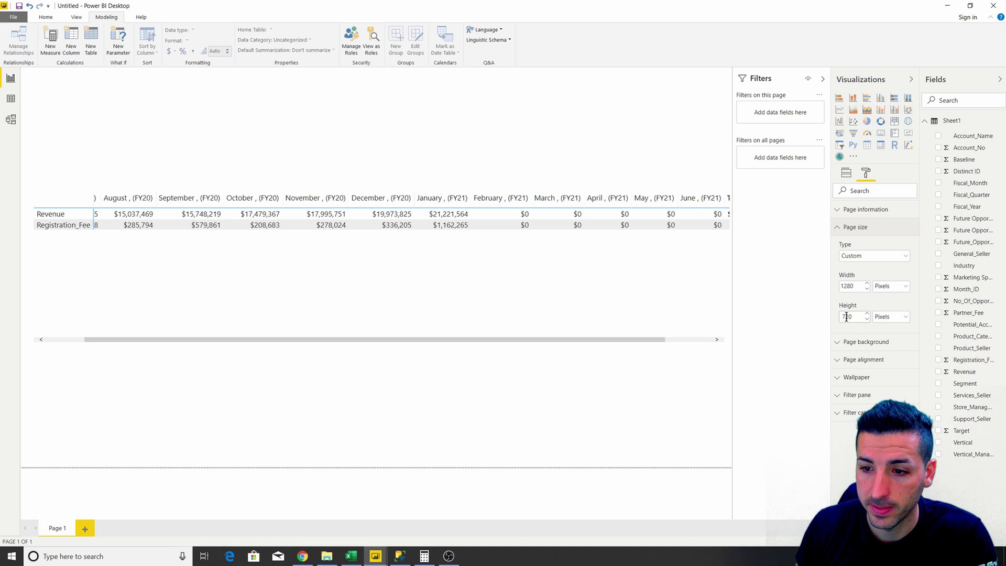
{"action": "double_click", "coordinate": [852, 285]}
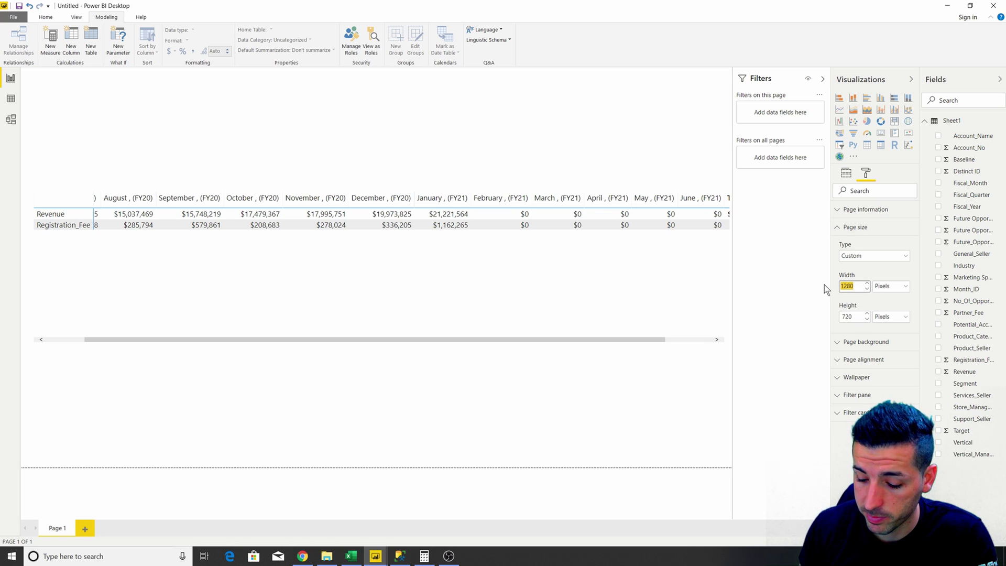
{"action": "type", "text": "1500"}
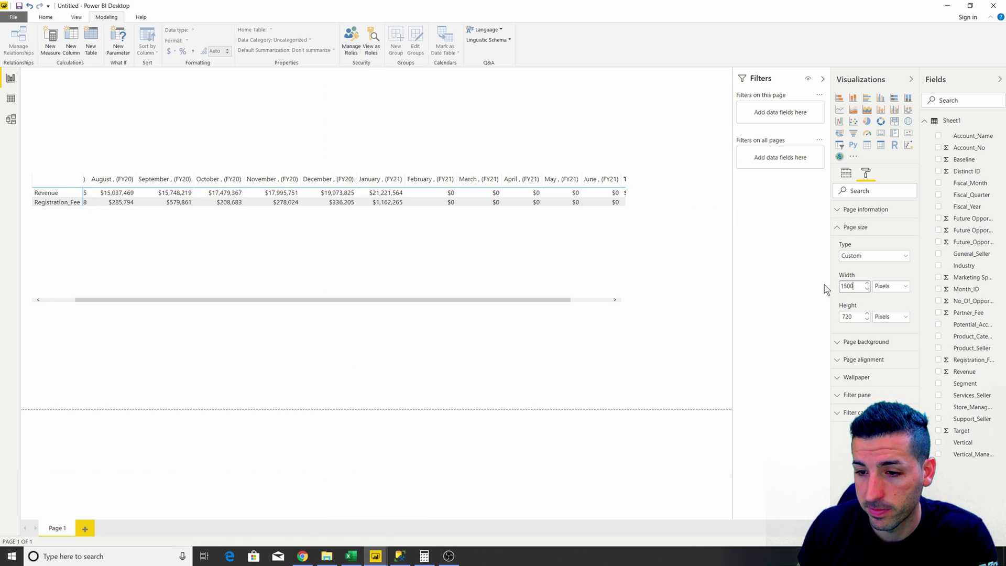
{"action": "left_click", "coordinate": [848, 317]}
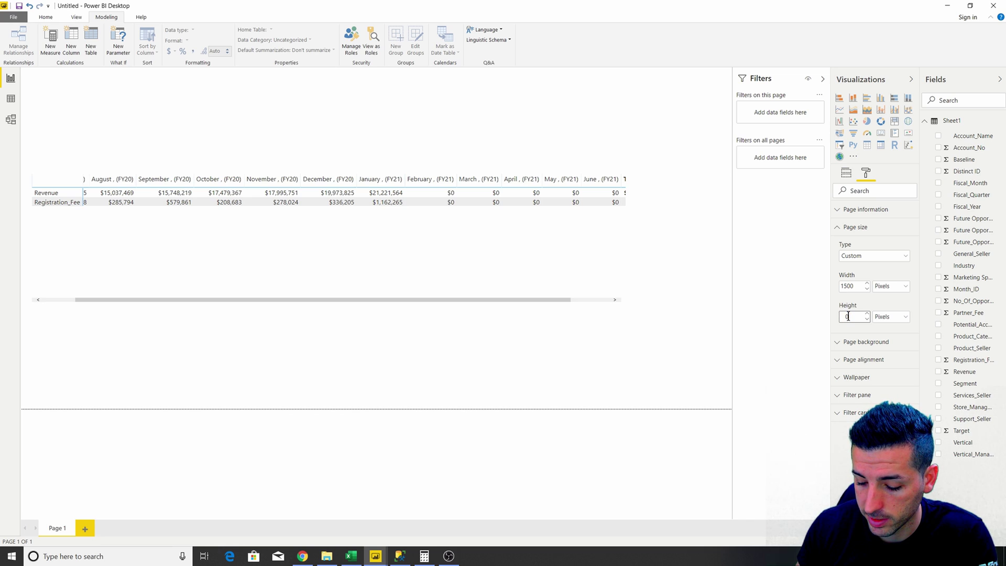
{"action": "type", "text": "1500"}
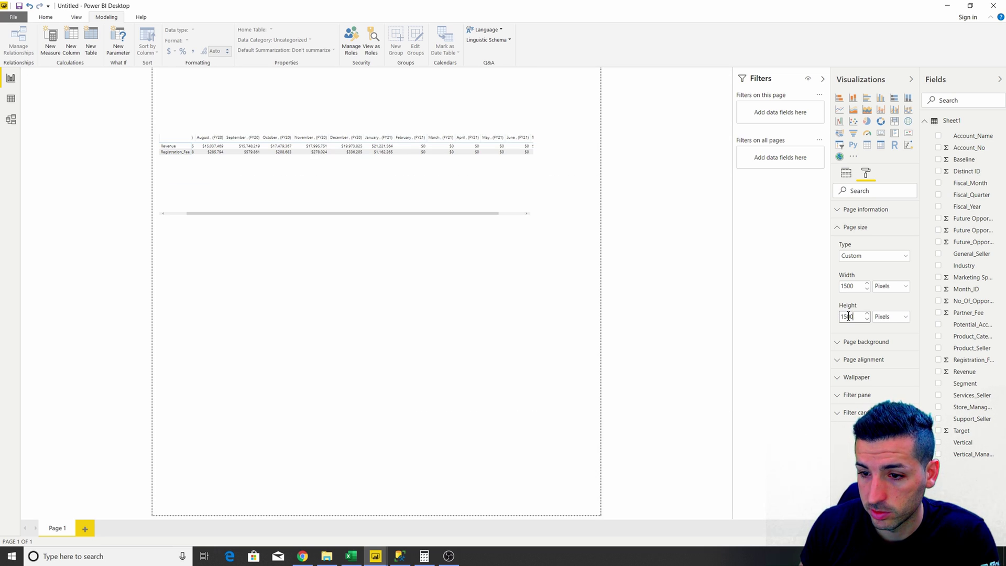
{"action": "left_click", "coordinate": [498, 307]}
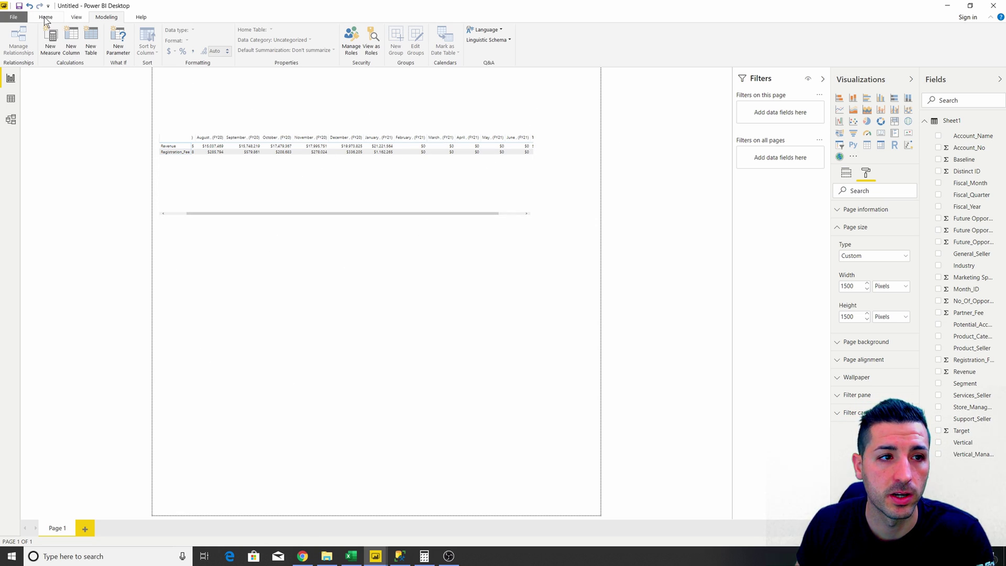
Set the page view to Fit to Width.
{"action": "left_click", "coordinate": [77, 18]}
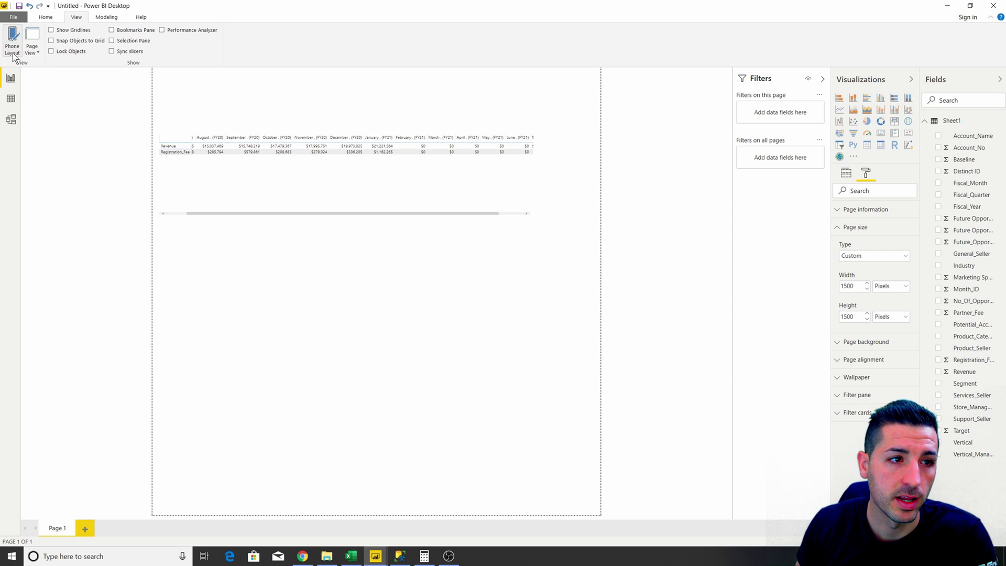
{"action": "left_click", "coordinate": [32, 48]}
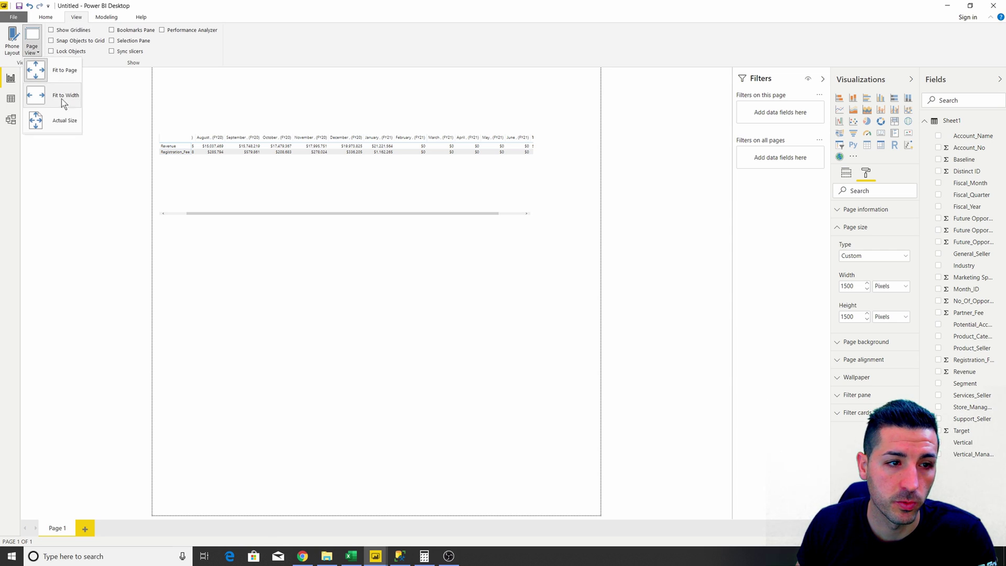
{"action": "left_click", "coordinate": [49, 100]}
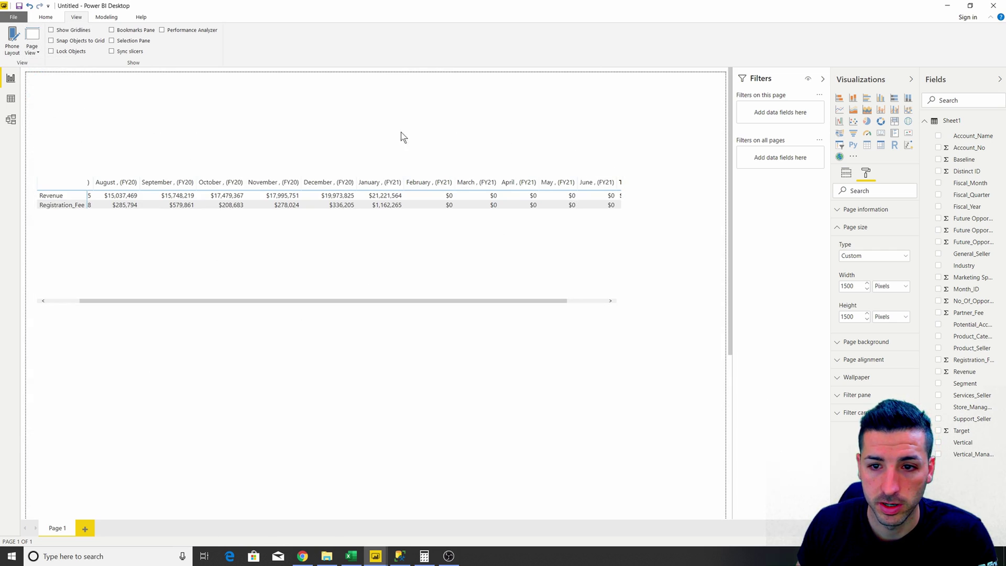
Widen the matrix almost to the page's right edge so every month column and the Total column fit.
{"action": "left_click", "coordinate": [574, 264]}
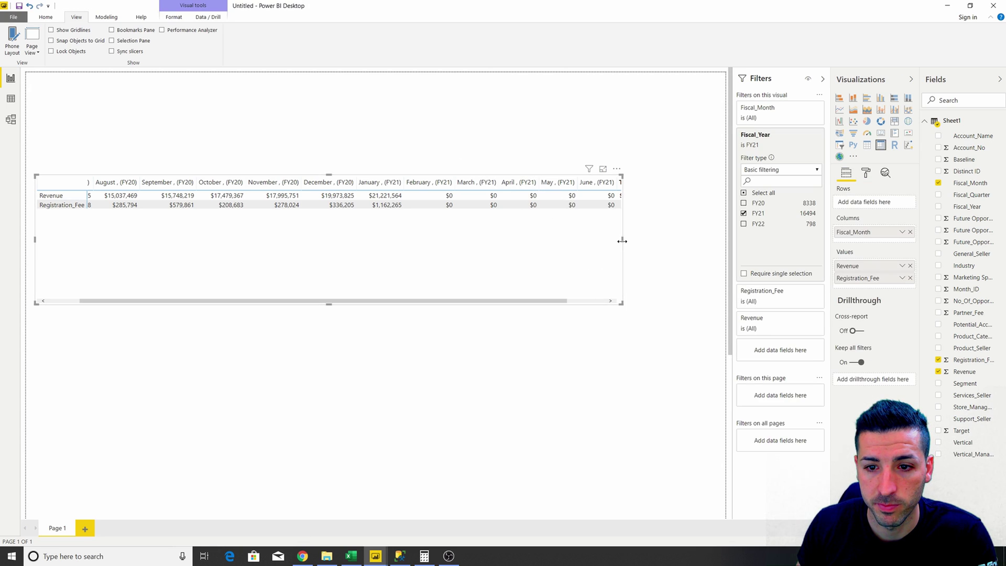
{"action": "left_click", "coordinate": [648, 241]}
{"action": "left_click", "coordinate": [622, 244]}
{"action": "left_click_drag", "start_coordinate": [623, 241], "coordinate": [697, 238]}
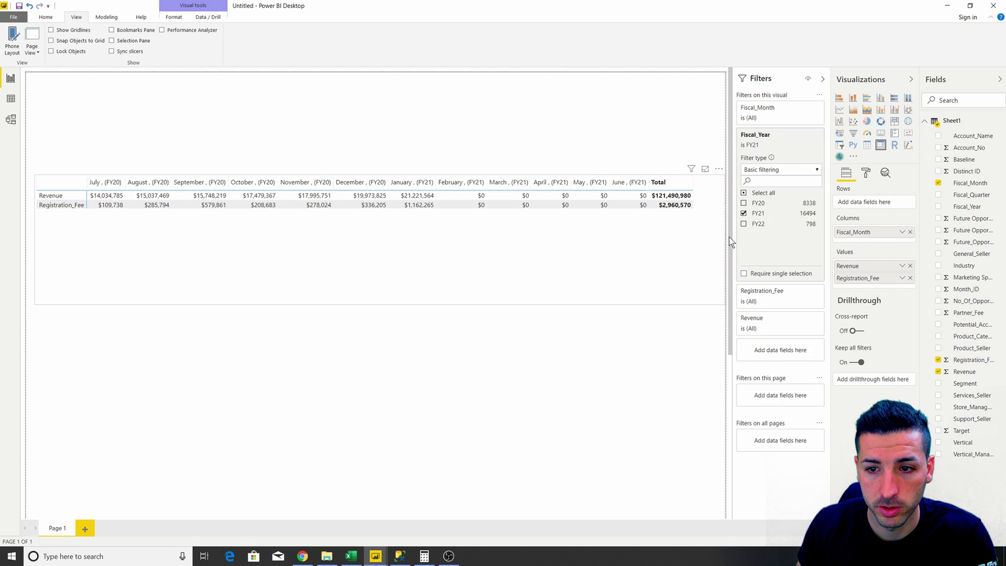
{"action": "left_click", "coordinate": [605, 278]}
{"action": "scroll", "coordinate": [576, 314], "scroll_direction": "down", "scroll_amount": 5}
{"action": "scroll", "coordinate": [309, 203], "scroll_direction": "up", "scroll_amount": 5}
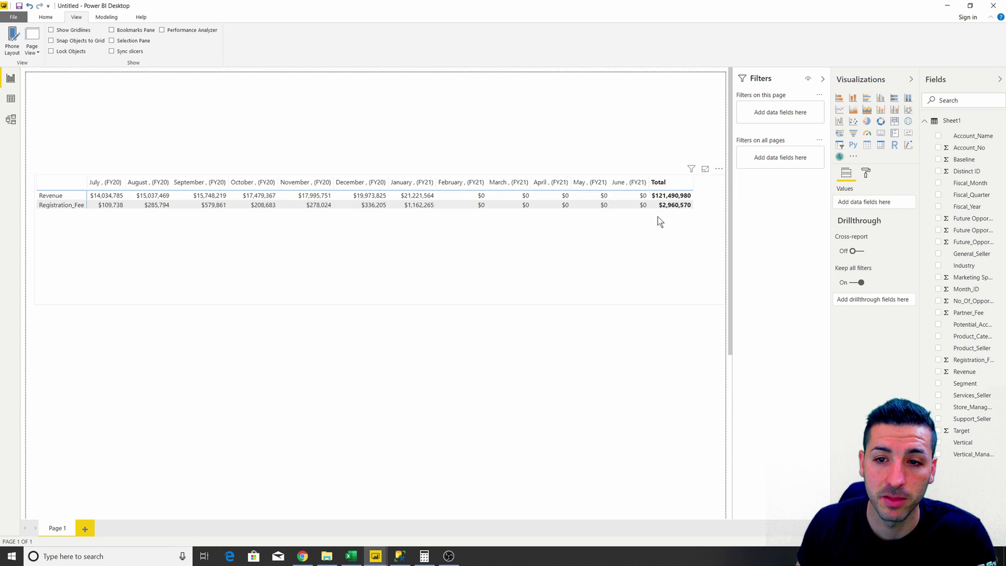
{"action": "left_click", "coordinate": [575, 269]}
{"action": "left_click_drag", "start_coordinate": [723, 238], "coordinate": [718, 240]}
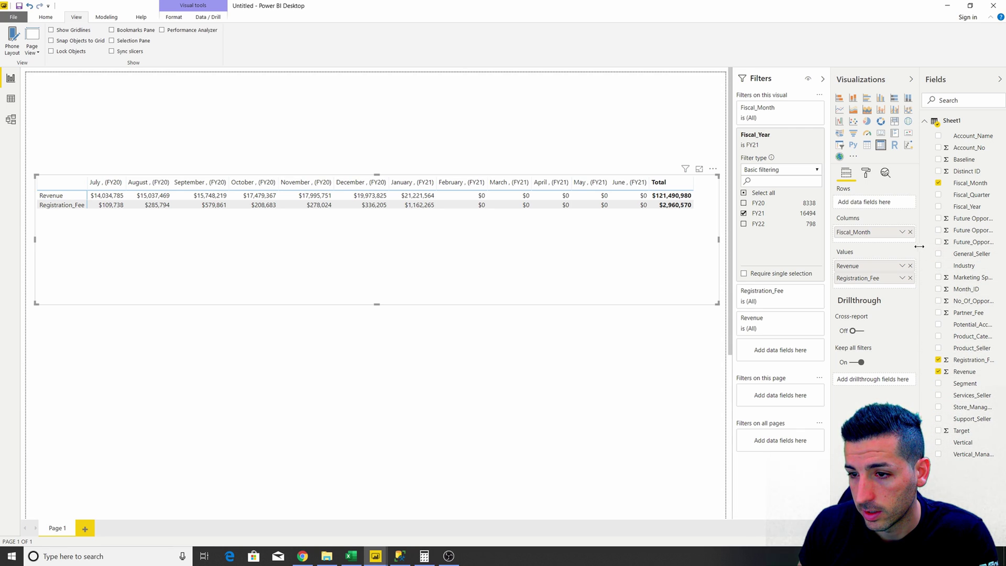
Add Partner_Fee, Baseline, Future Opportunities and Future_Opportunities_Into_RR to the matrix values below Registration_Fee.
{"action": "left_click_drag", "start_coordinate": [921, 247], "coordinate": [886, 253]}
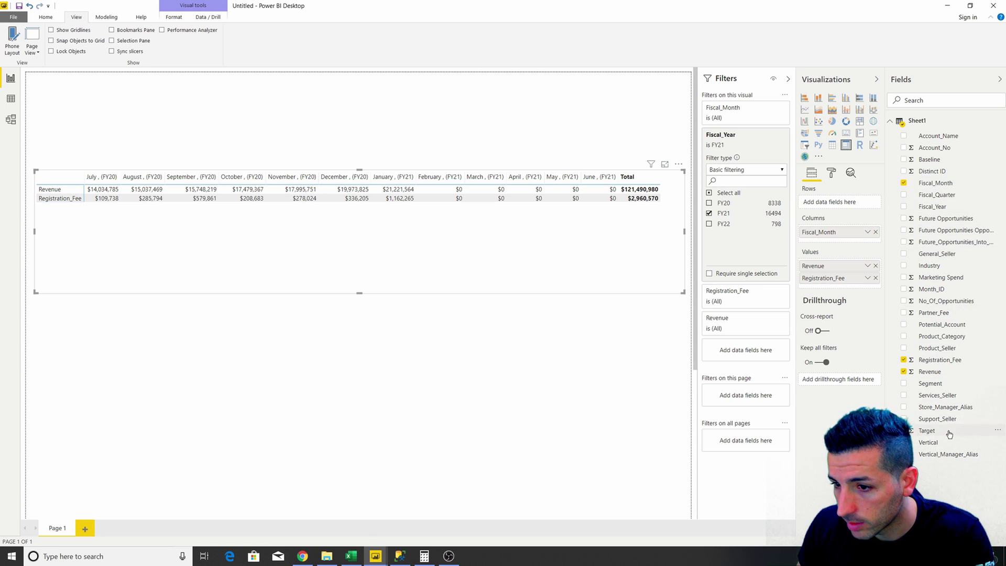
{"action": "left_click_drag", "start_coordinate": [934, 313], "coordinate": [857, 288]}
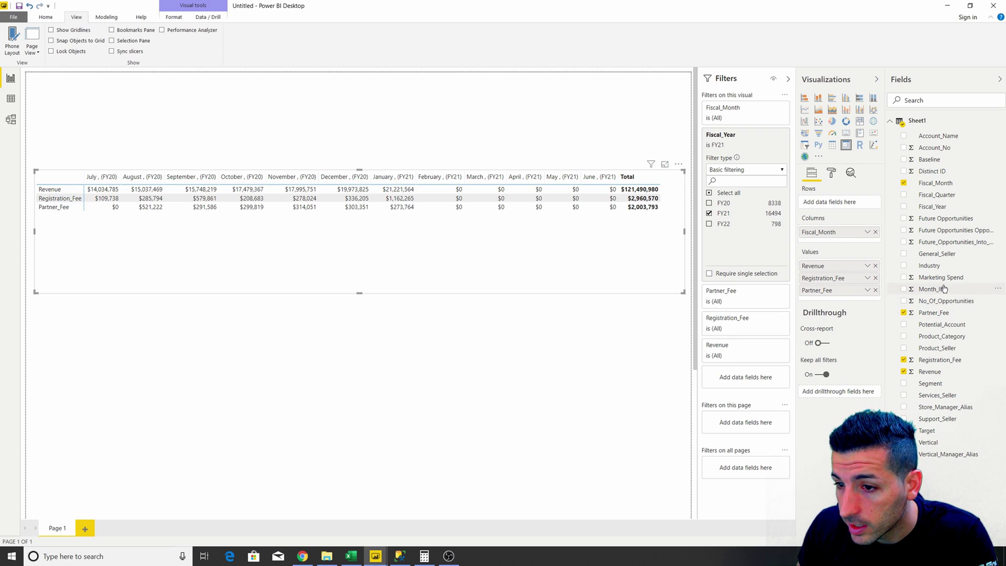
{"action": "left_click_drag", "start_coordinate": [938, 160], "coordinate": [850, 303]}
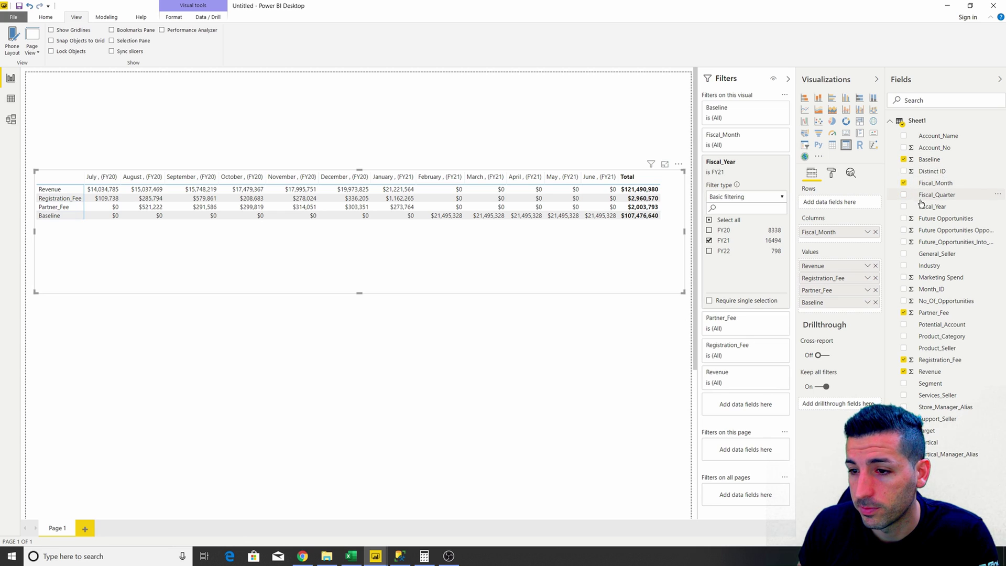
{"action": "left_click", "coordinate": [904, 219]}
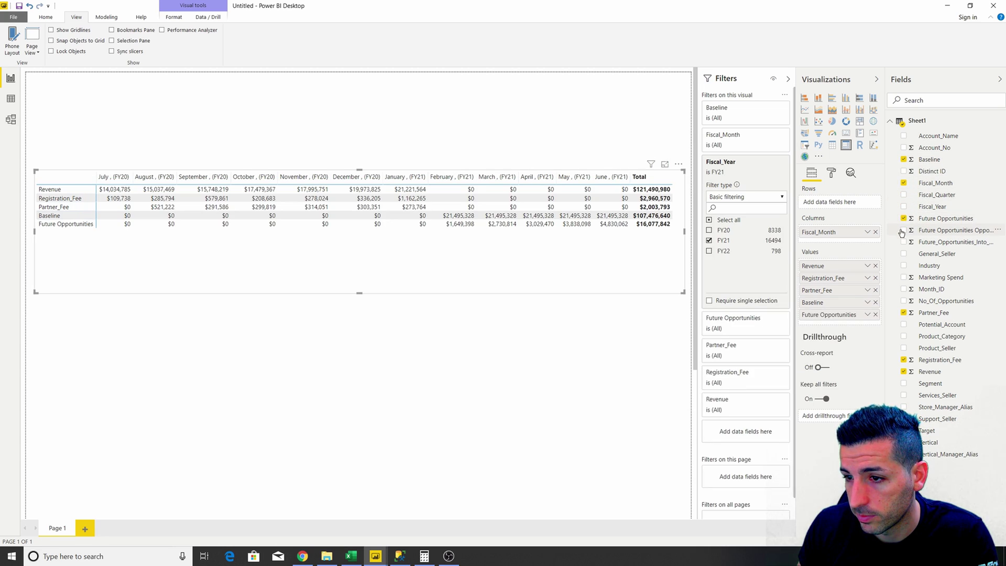
{"action": "left_click", "coordinate": [904, 242]}
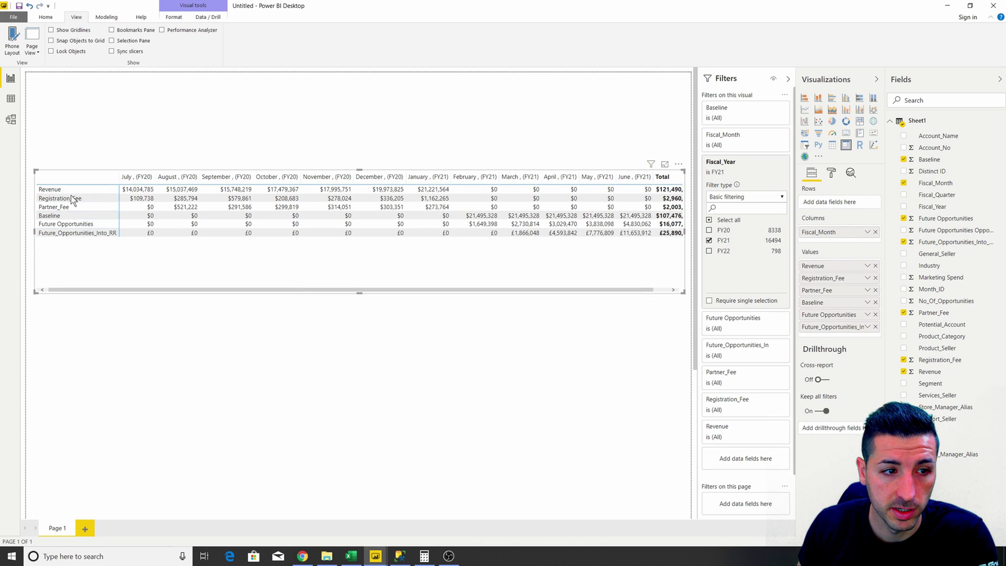
{"action": "key", "text": "Escape"}
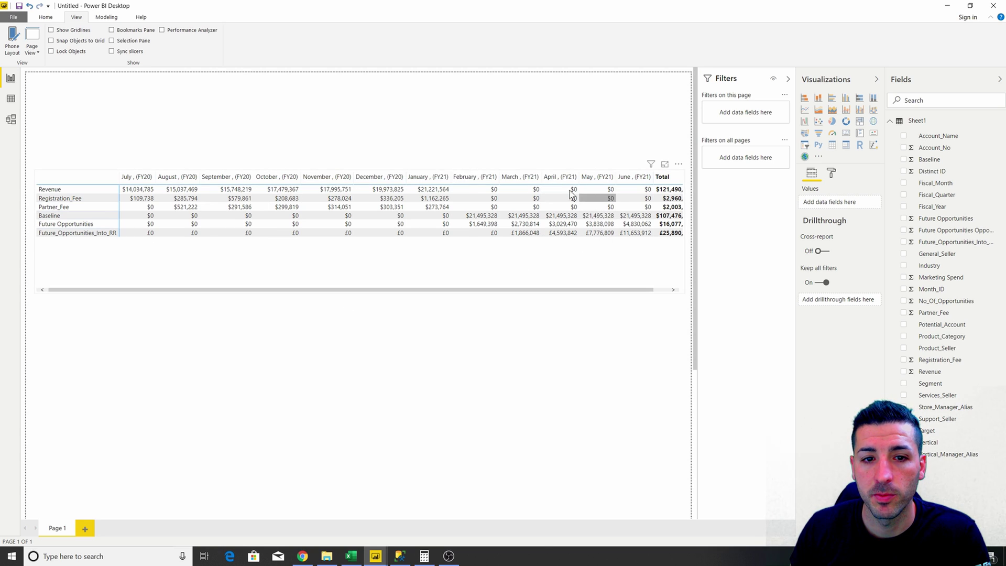
Apply the Minimal style to the matrix visual.
{"action": "left_click", "coordinate": [555, 278]}
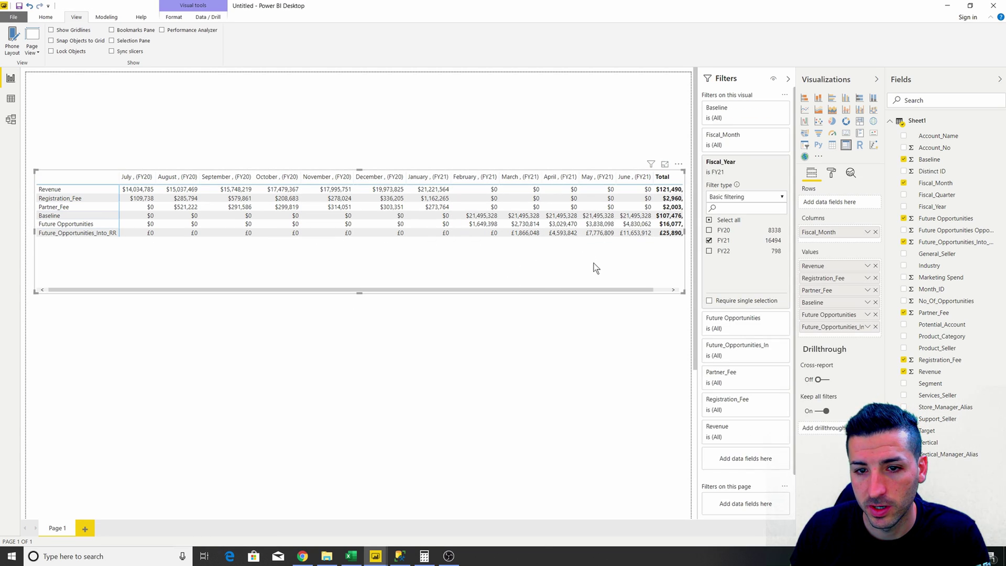
{"action": "left_click", "coordinate": [833, 175]}
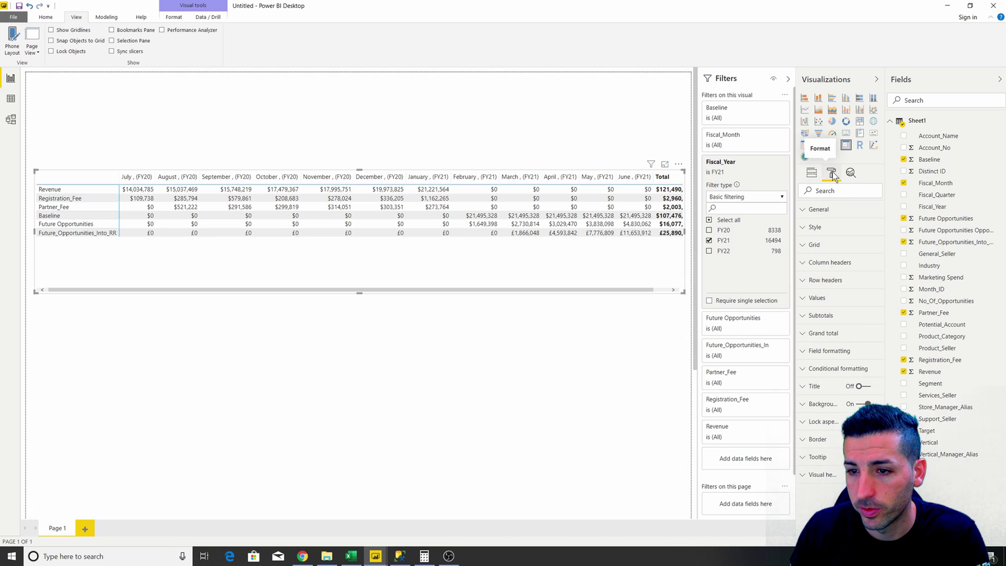
{"action": "left_click", "coordinate": [837, 229]}
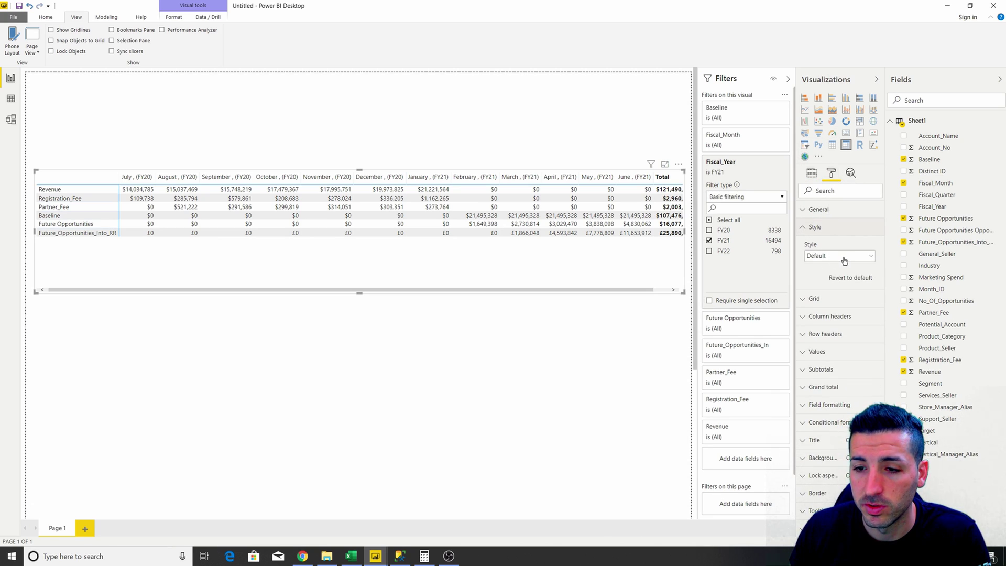
{"action": "left_click", "coordinate": [851, 257]}
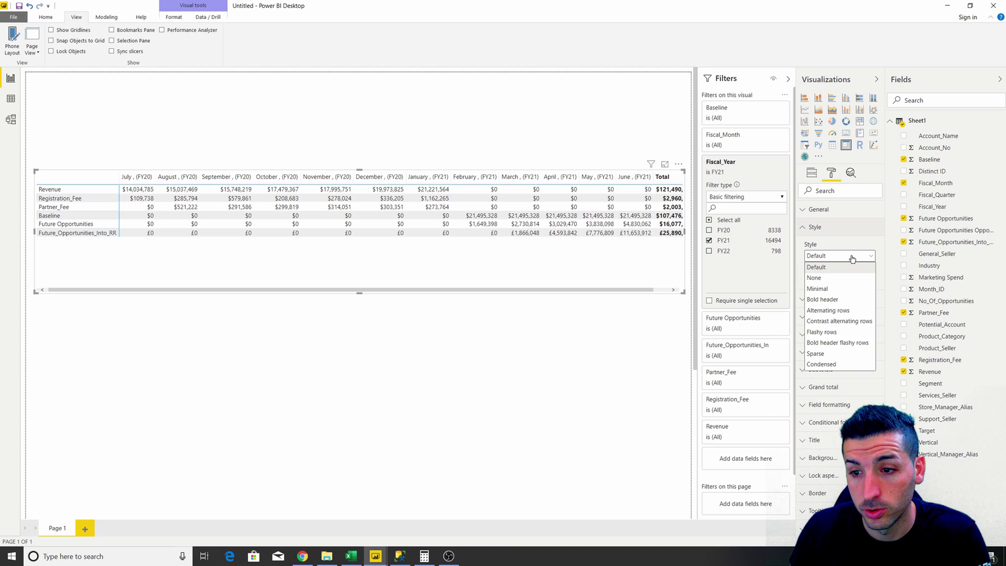
{"action": "left_click", "coordinate": [848, 289]}
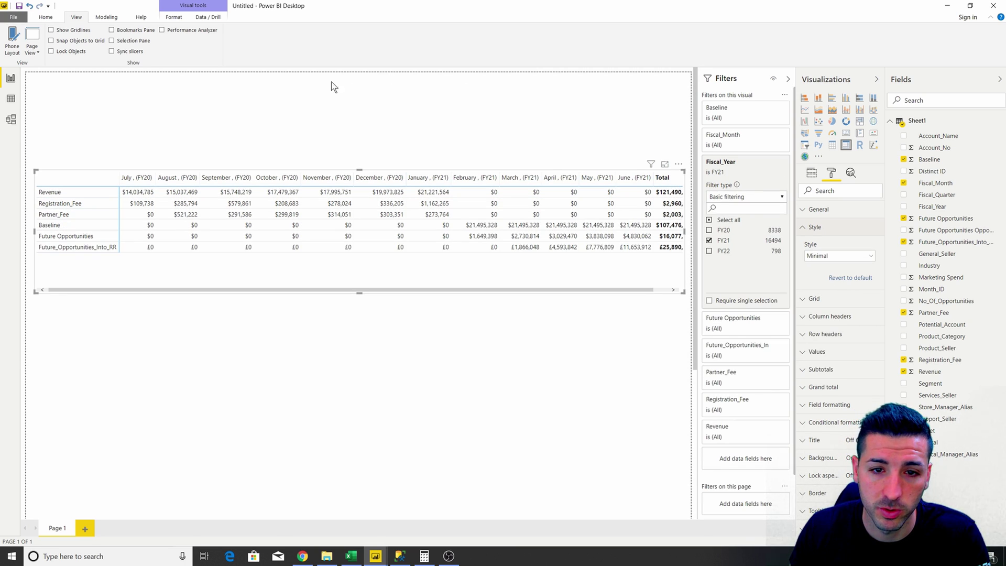
Try the Bold header, Alternating rows and Flashy rows styles on the matrix, and return it to Minimal.
{"action": "left_click", "coordinate": [845, 259]}
{"action": "left_click", "coordinate": [837, 299]}
{"action": "left_click", "coordinate": [841, 259]}
{"action": "left_click", "coordinate": [834, 312]}
{"action": "left_click", "coordinate": [845, 259]}
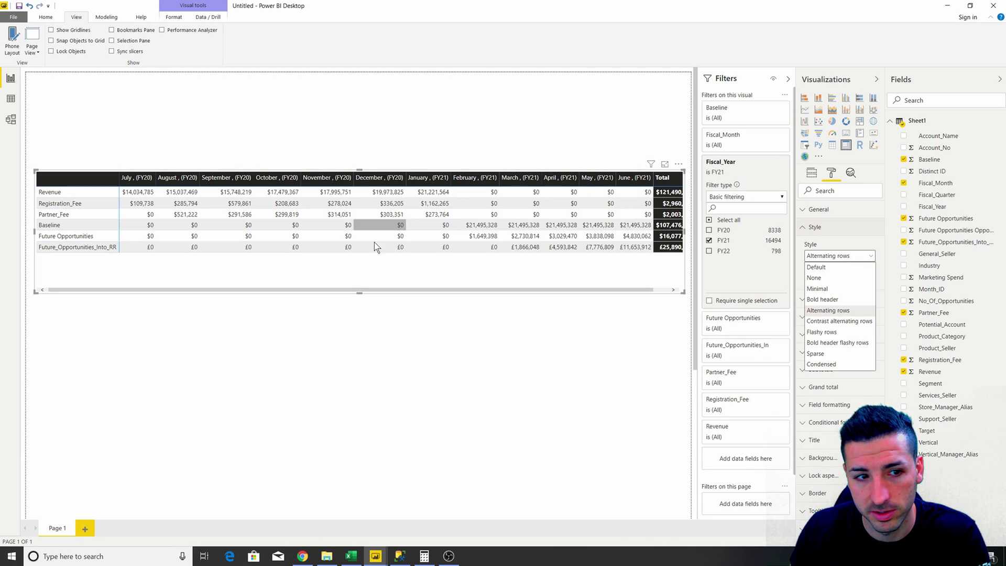
{"action": "left_click", "coordinate": [823, 332]}
{"action": "left_click", "coordinate": [842, 261]}
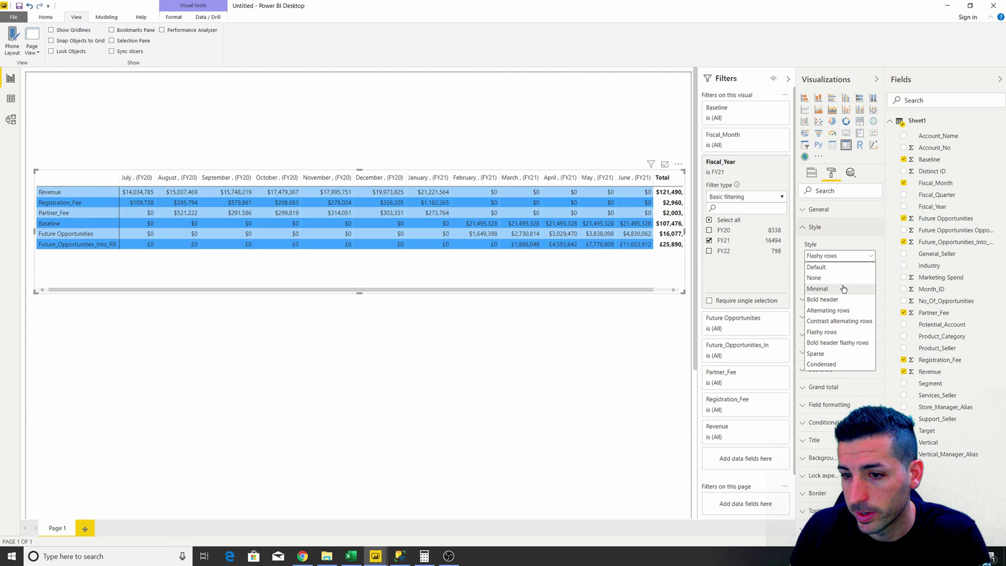
{"action": "left_click", "coordinate": [817, 289]}
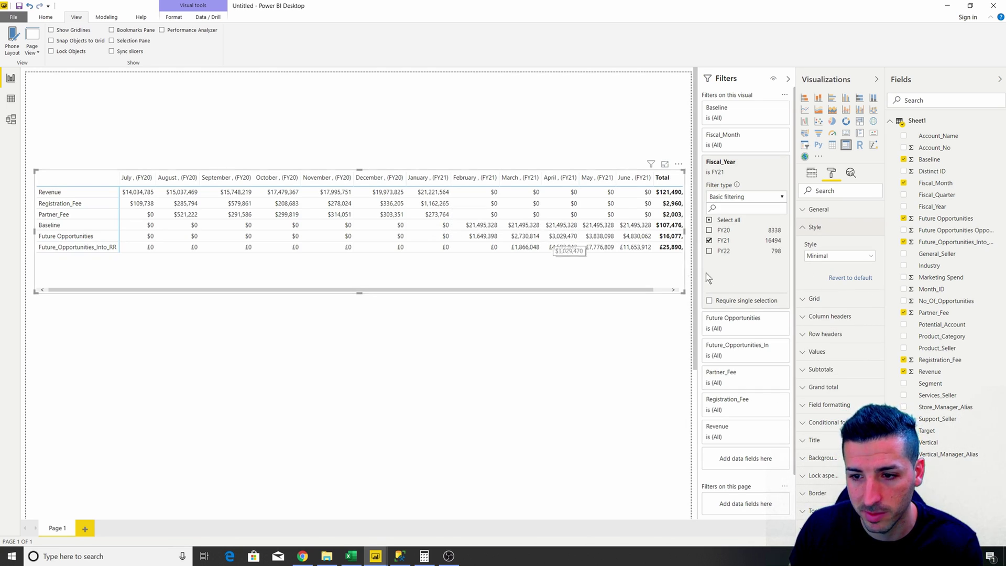
Turn on the vertical grid of the matrix.
{"action": "left_click", "coordinate": [814, 298]}
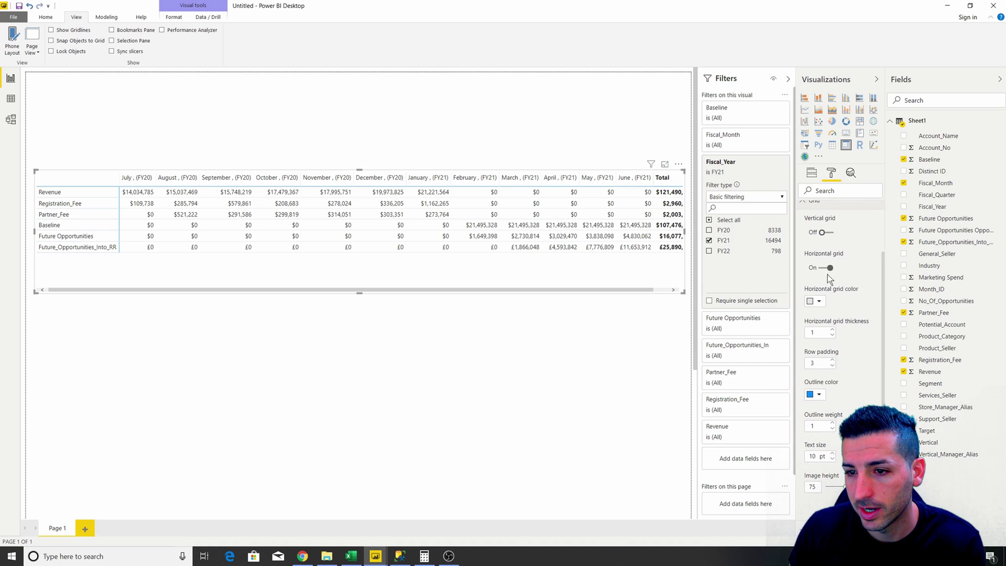
{"action": "left_click", "coordinate": [828, 235]}
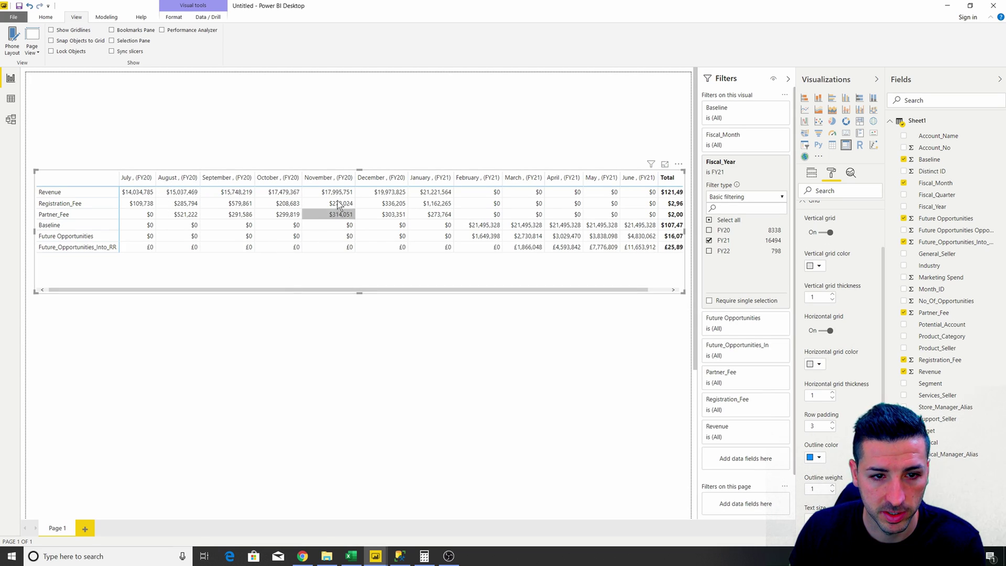
Set the outline color of the matrix grid to purple.
{"action": "scroll", "coordinate": [854, 306], "scroll_direction": "down", "scroll_amount": 2}
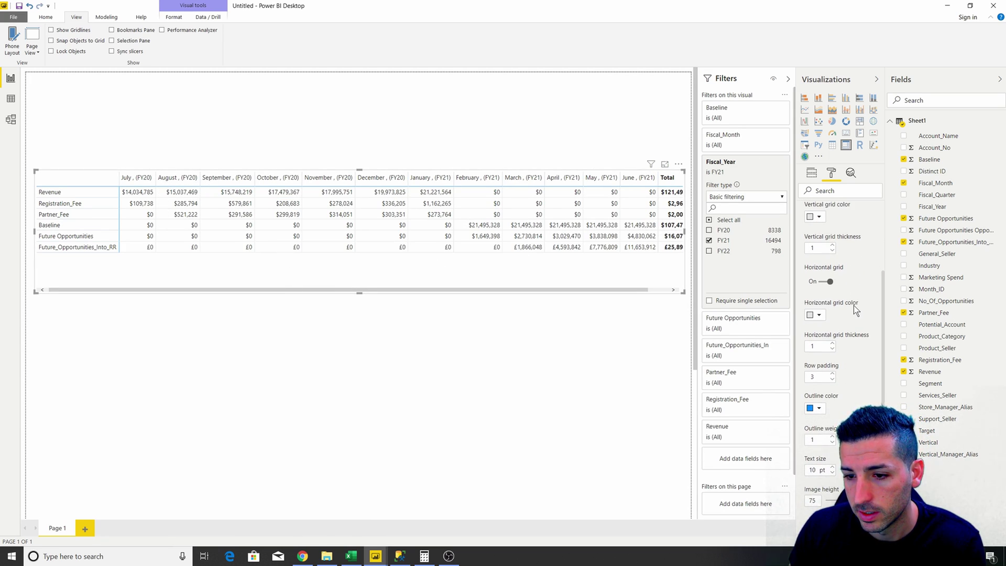
{"action": "scroll", "coordinate": [841, 365], "scroll_direction": "down", "scroll_amount": 4}
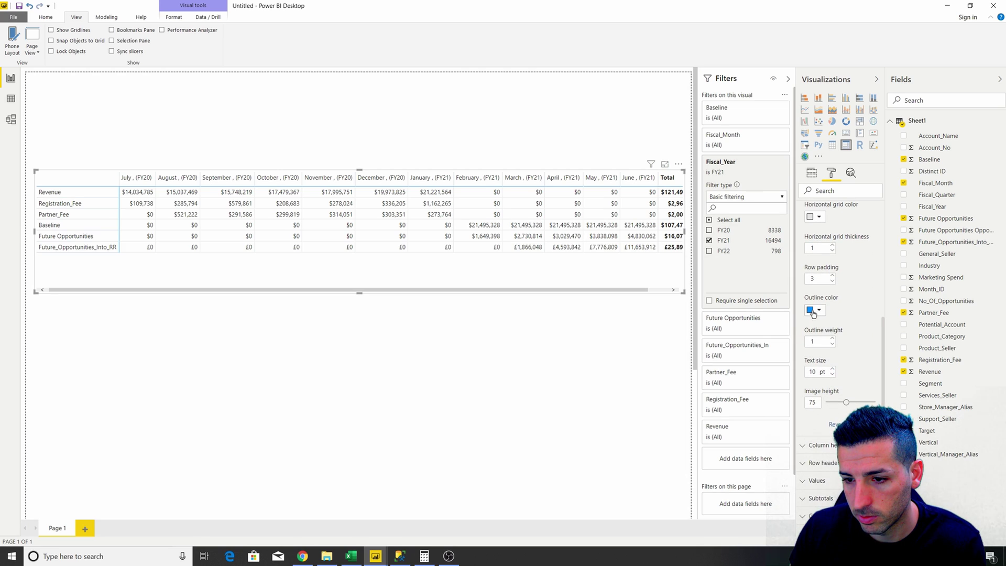
{"action": "left_click", "coordinate": [820, 311]}
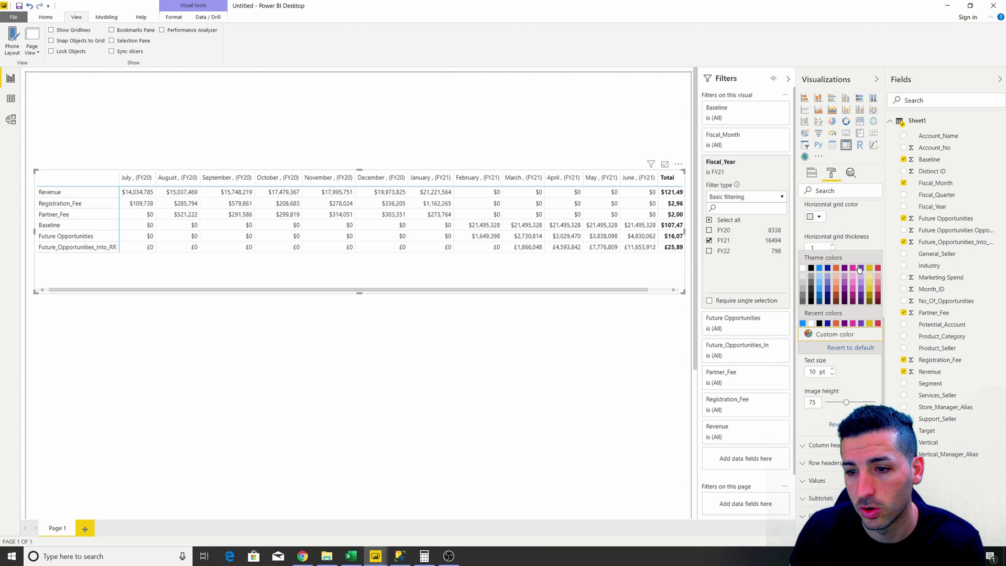
{"action": "left_click", "coordinate": [862, 324]}
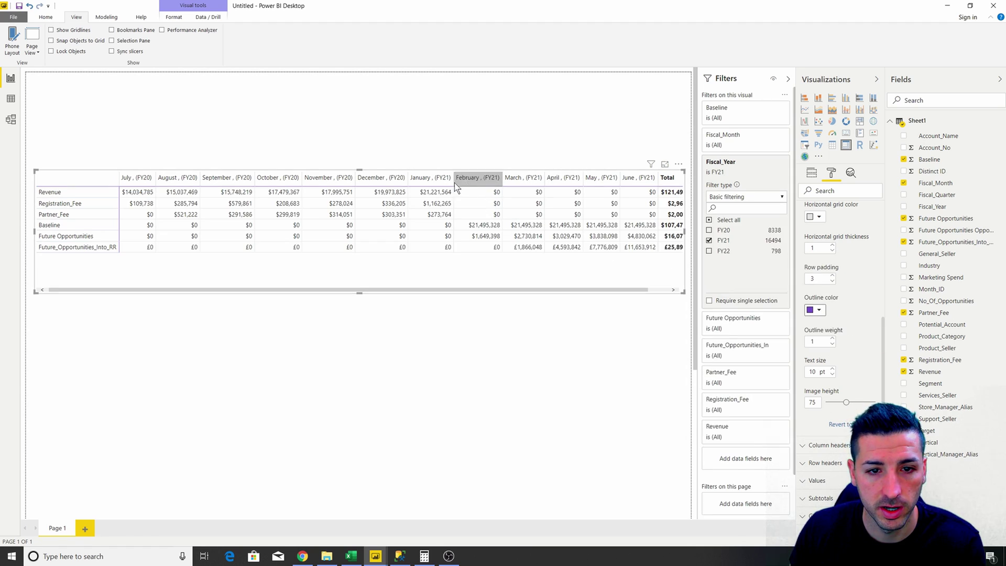
{"action": "left_click", "coordinate": [819, 311]}
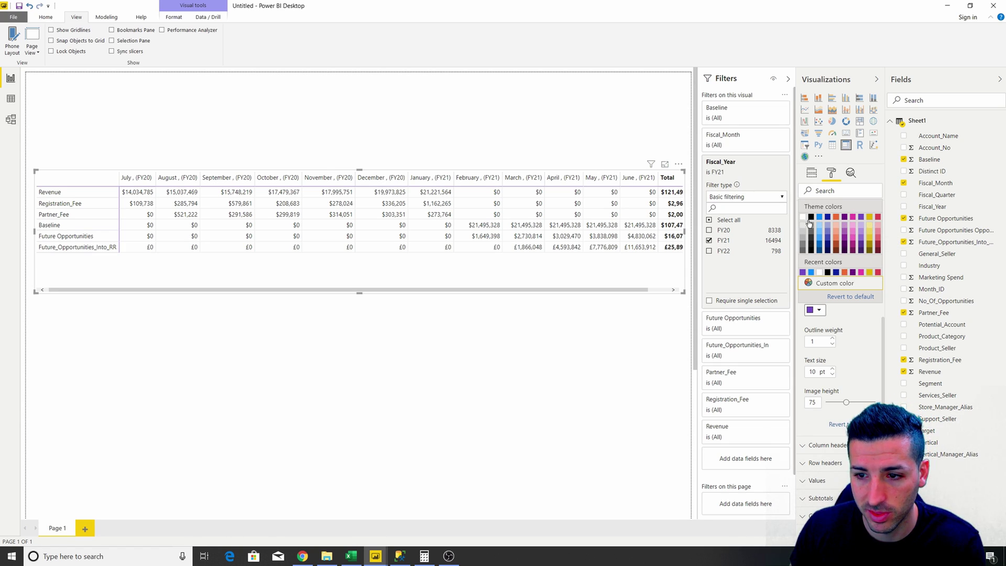
{"action": "left_click", "coordinate": [579, 135]}
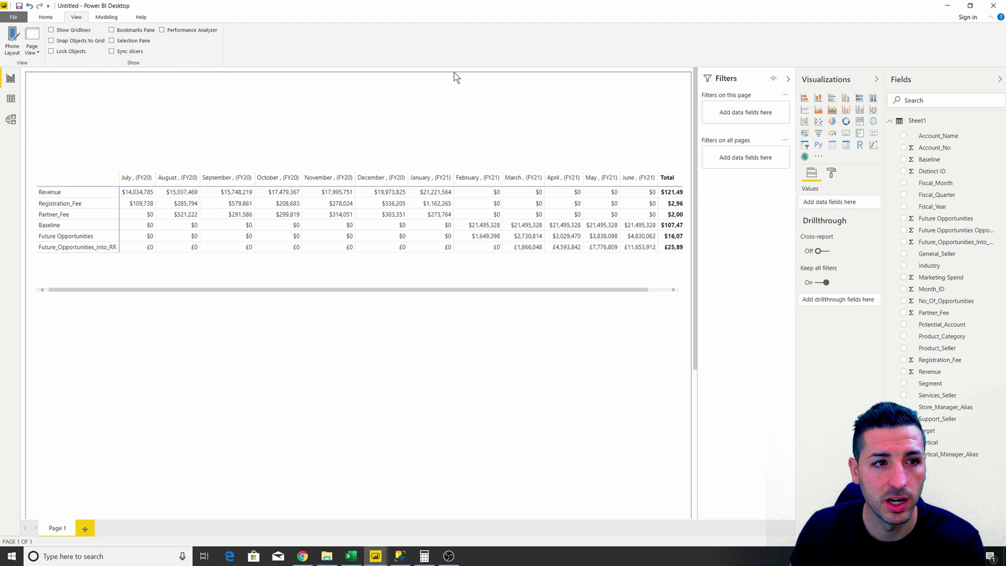
Switch the report theme to Classic.
{"action": "left_click", "coordinate": [46, 18]}
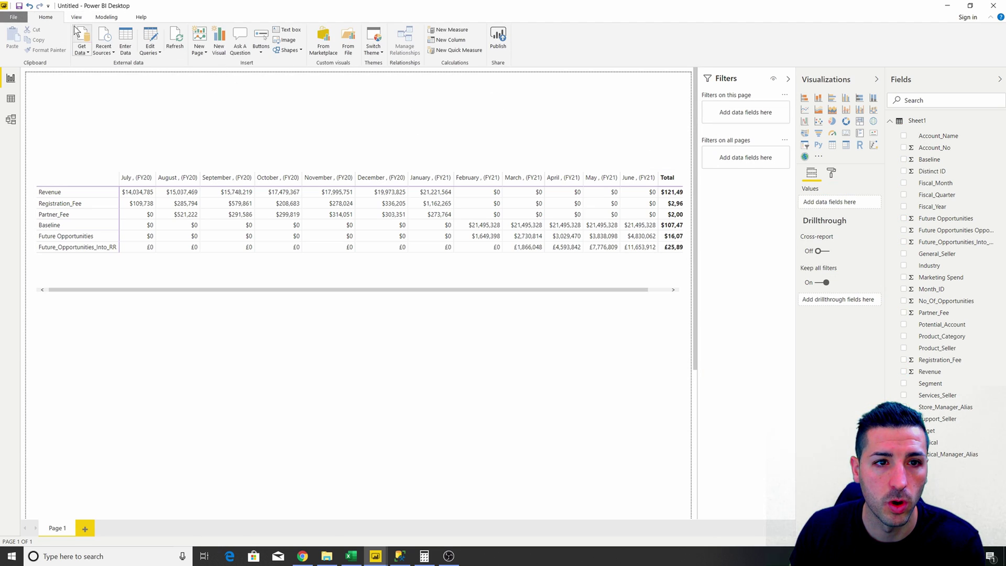
{"action": "left_click", "coordinate": [374, 50]}
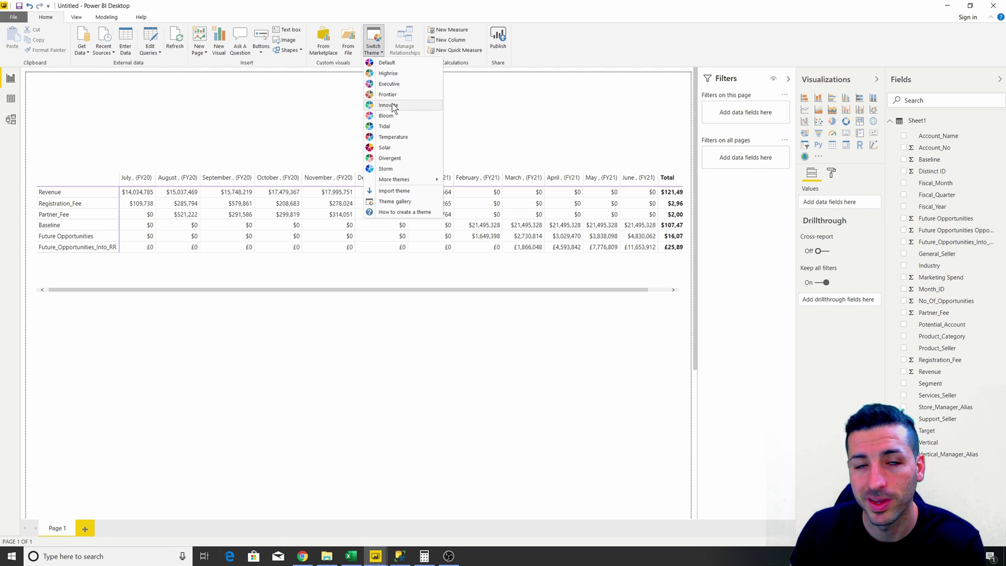
{"action": "mouse_move", "coordinate": [414, 179]}
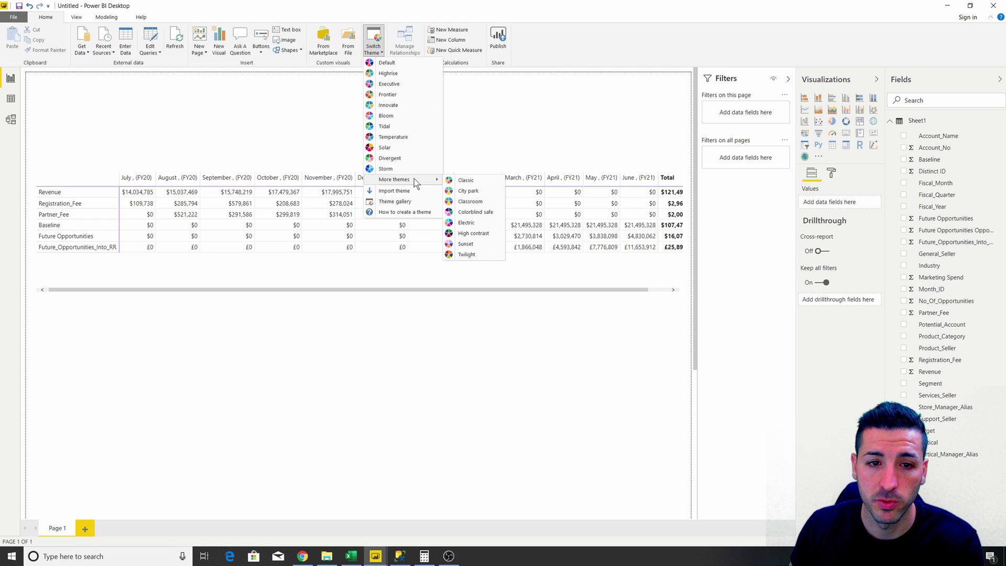
{"action": "left_click", "coordinate": [464, 181]}
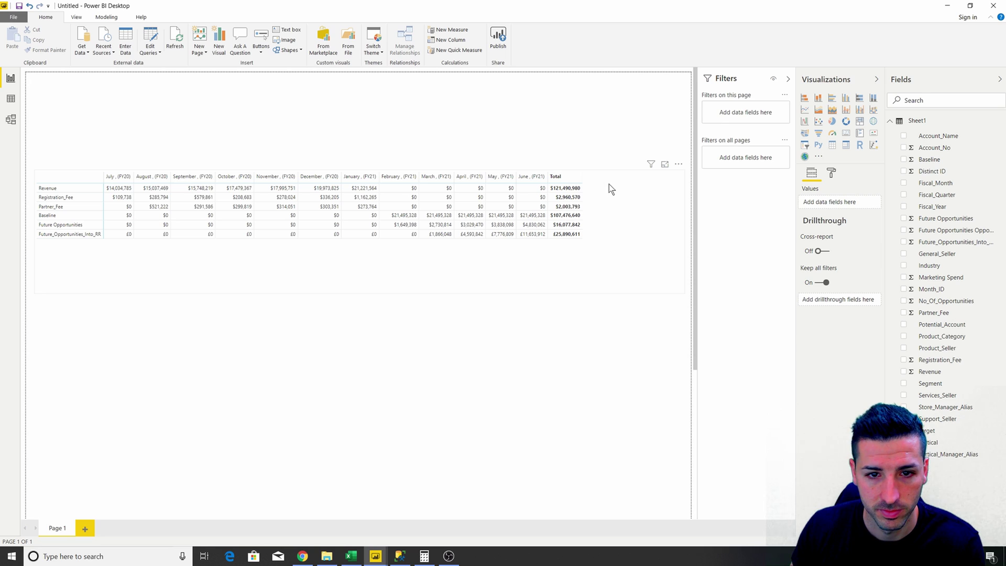
Set the outline color of the matrix grid to a light teal from the theme colors.
{"action": "left_click", "coordinate": [388, 275]}
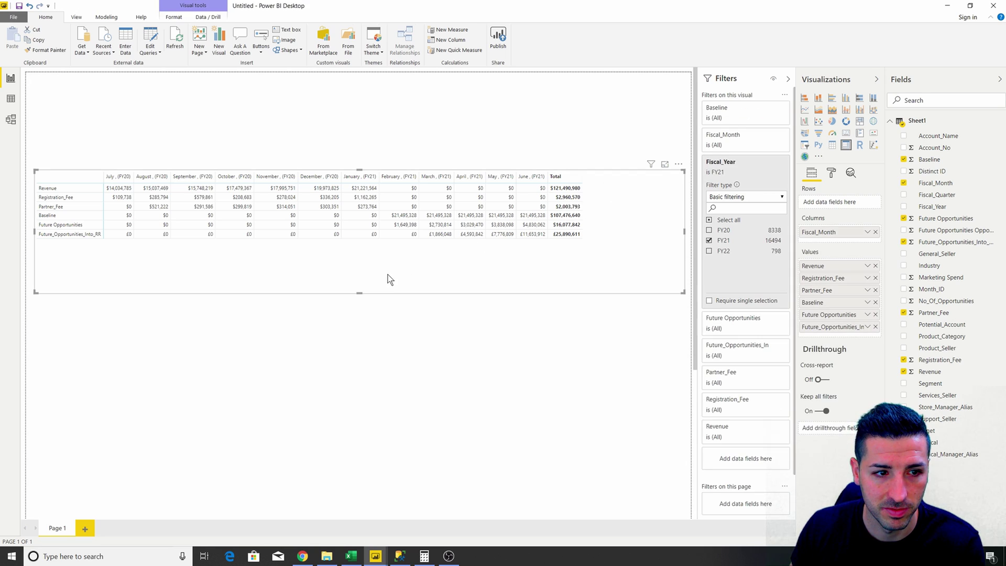
{"action": "left_click", "coordinate": [831, 175]}
{"action": "left_click", "coordinate": [828, 234]}
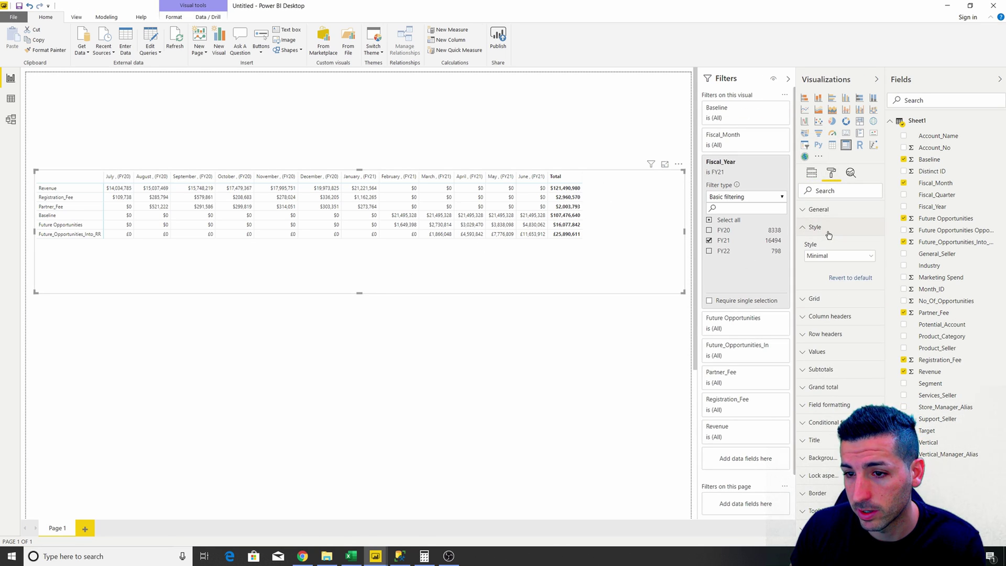
{"action": "left_click", "coordinate": [830, 300]}
{"action": "scroll", "coordinate": [826, 336], "scroll_direction": "down", "scroll_amount": 5}
{"action": "left_click", "coordinate": [819, 360]}
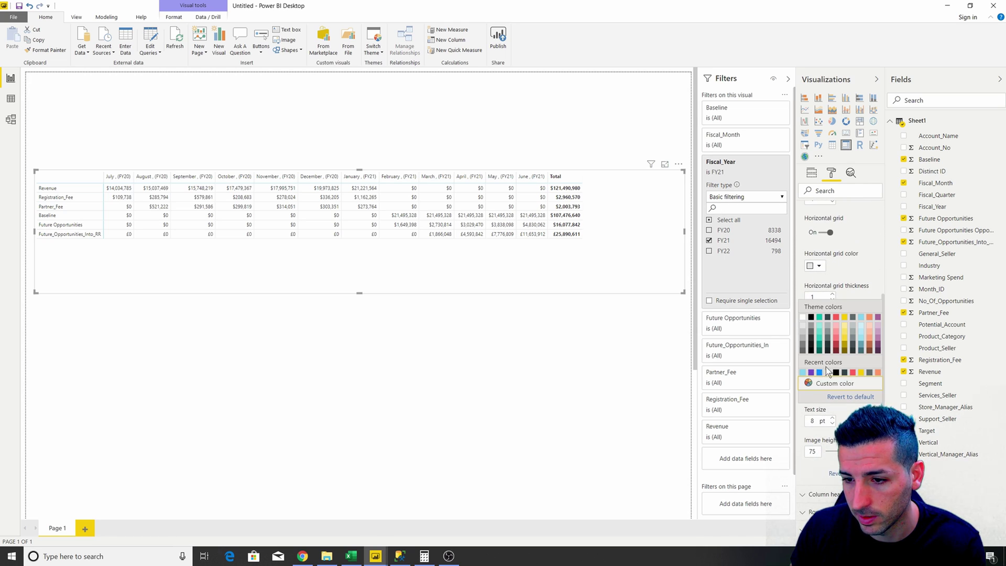
{"action": "left_click", "coordinate": [821, 329]}
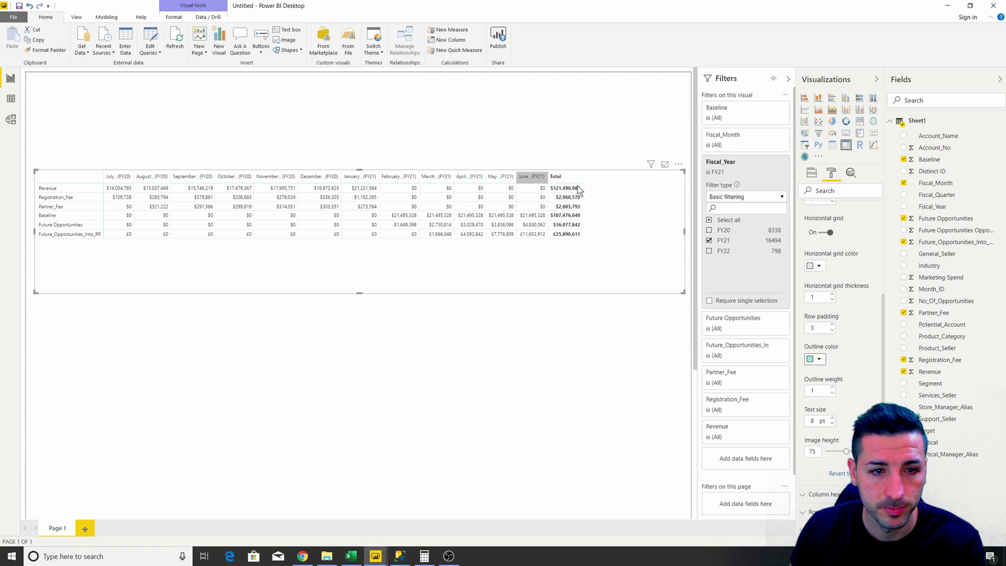
Set the text size of the matrix column headers to 10 pt.
{"action": "scroll", "coordinate": [863, 320], "scroll_direction": "down", "scroll_amount": 1}
{"action": "scroll", "coordinate": [857, 327], "scroll_direction": "down", "scroll_amount": 5}
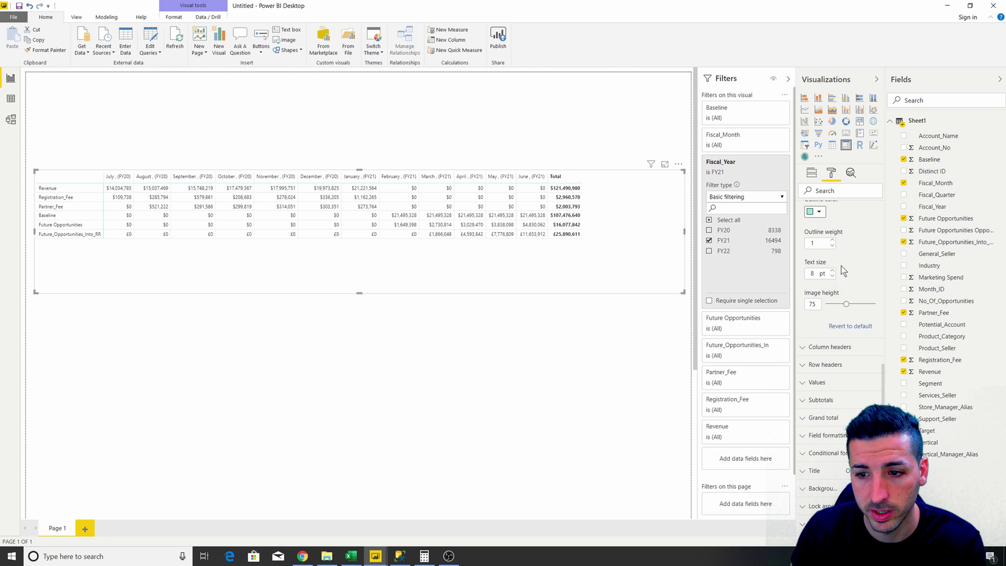
{"action": "scroll", "coordinate": [849, 294], "scroll_direction": "down", "scroll_amount": 1}
{"action": "left_click", "coordinate": [852, 316]}
{"action": "scroll", "coordinate": [844, 362], "scroll_direction": "down", "scroll_amount": 3}
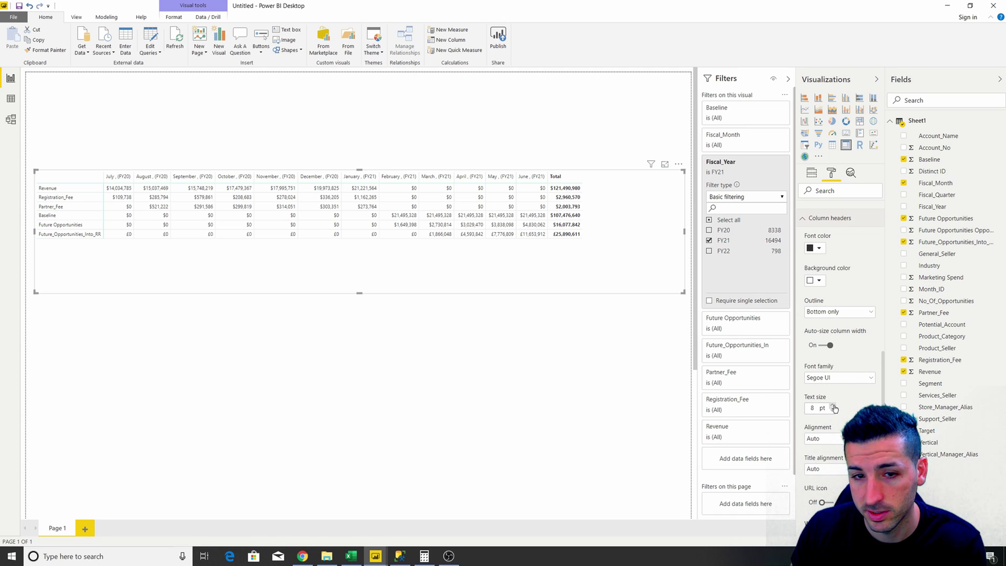
{"action": "left_click", "coordinate": [834, 406]}
{"action": "left_click", "coordinate": [834, 405]}
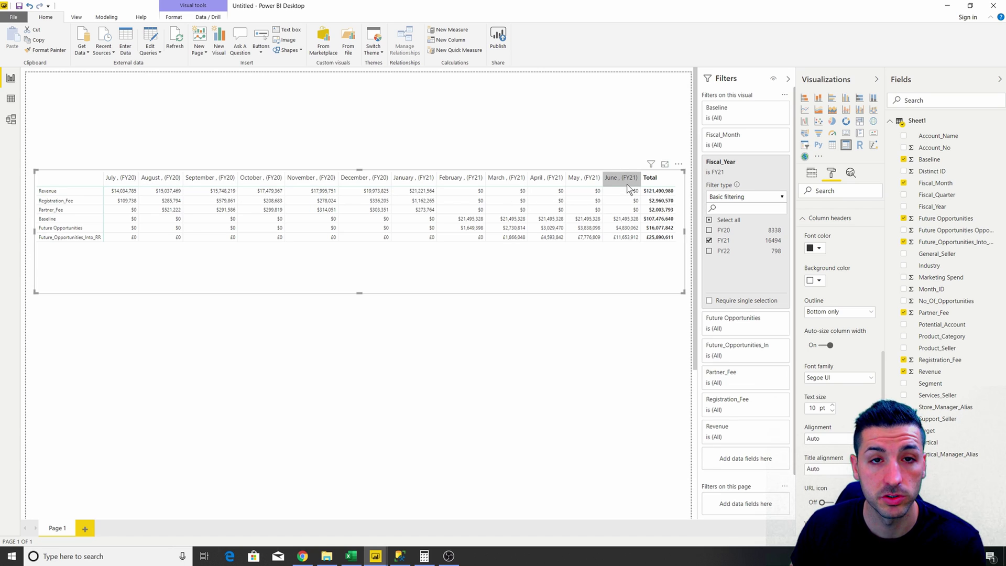
Set the text size of the matrix row headers to 10 pt.
{"action": "scroll", "coordinate": [830, 353], "scroll_direction": "down", "scroll_amount": 5}
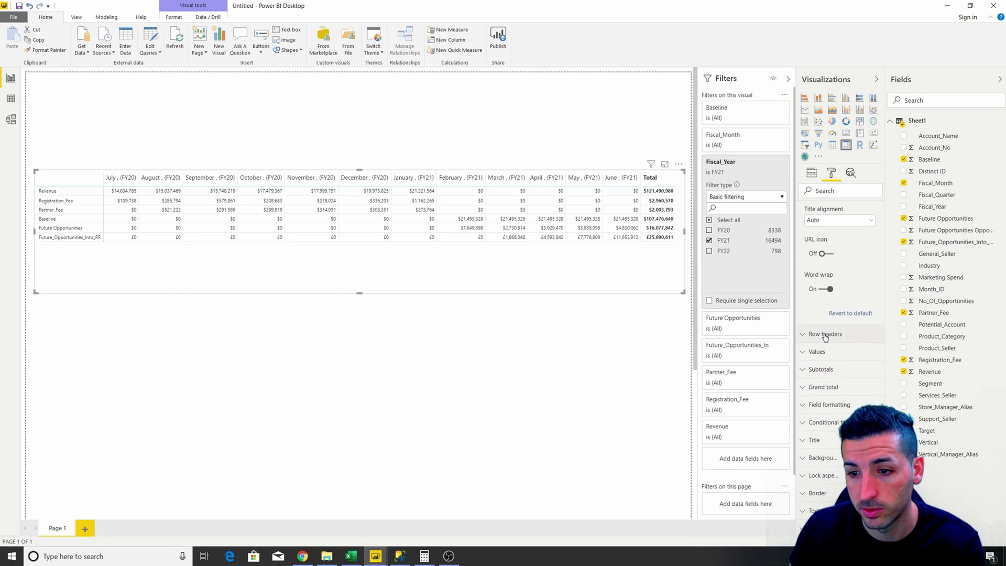
{"action": "left_click", "coordinate": [824, 336]}
{"action": "scroll", "coordinate": [857, 371], "scroll_direction": "down", "scroll_amount": 2}
{"action": "scroll", "coordinate": [851, 360], "scroll_direction": "down", "scroll_amount": 7}
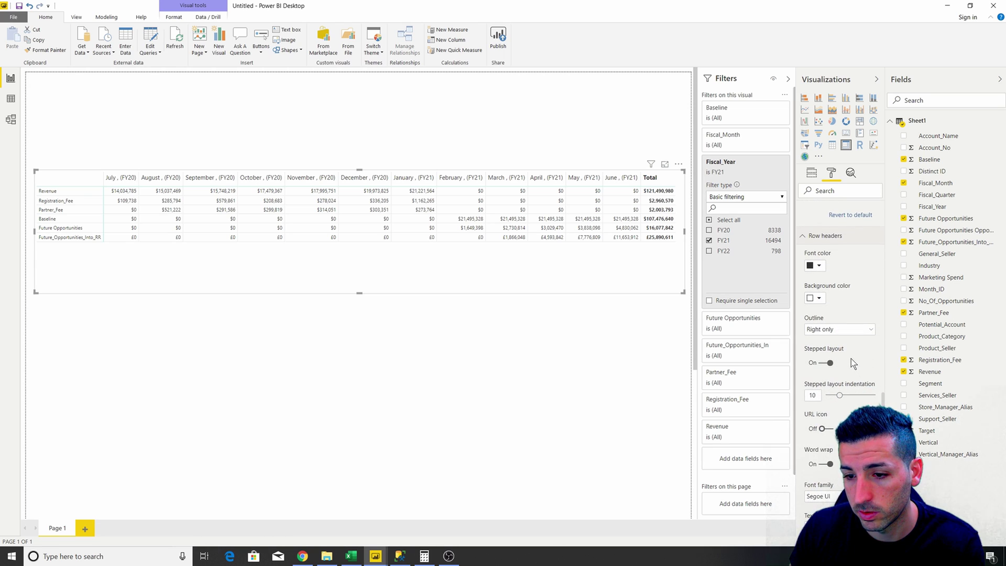
{"action": "left_click", "coordinate": [834, 377]}
{"action": "left_click", "coordinate": [834, 377]}
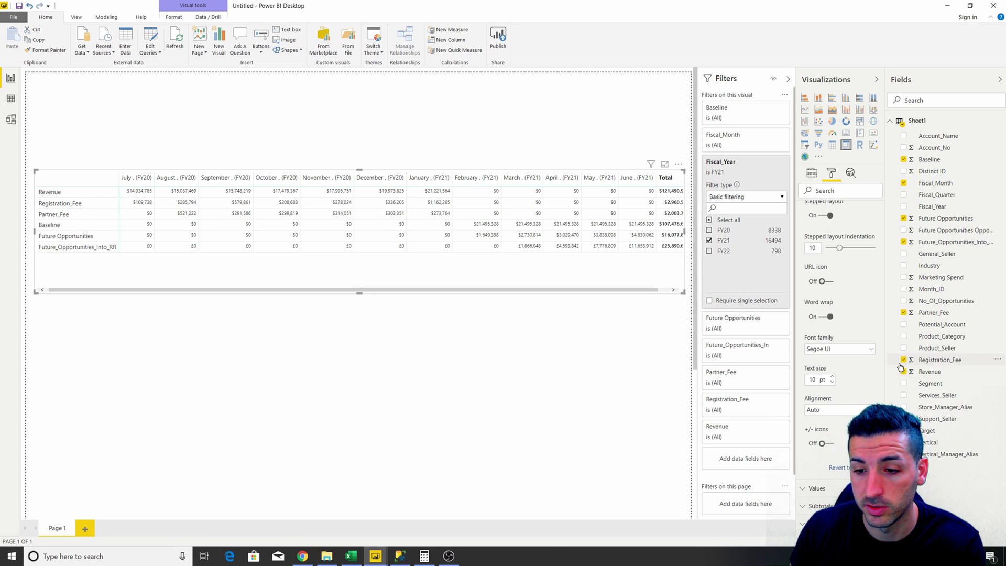
Set the text size of the matrix values to 9 pt.
{"action": "scroll", "coordinate": [844, 372], "scroll_direction": "down", "scroll_amount": 3}
{"action": "scroll", "coordinate": [841, 366], "scroll_direction": "down", "scroll_amount": 5}
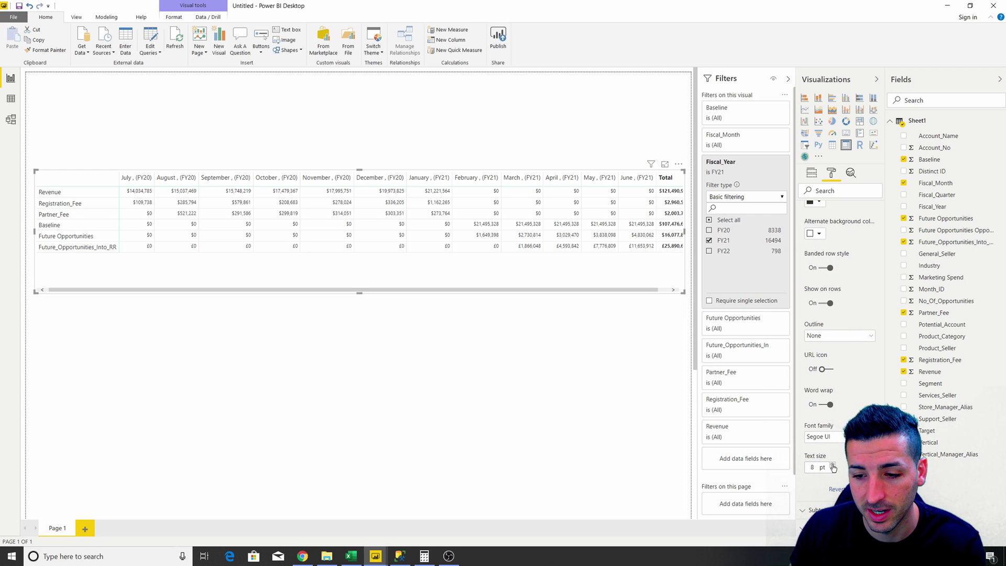
{"action": "left_click", "coordinate": [833, 465]}
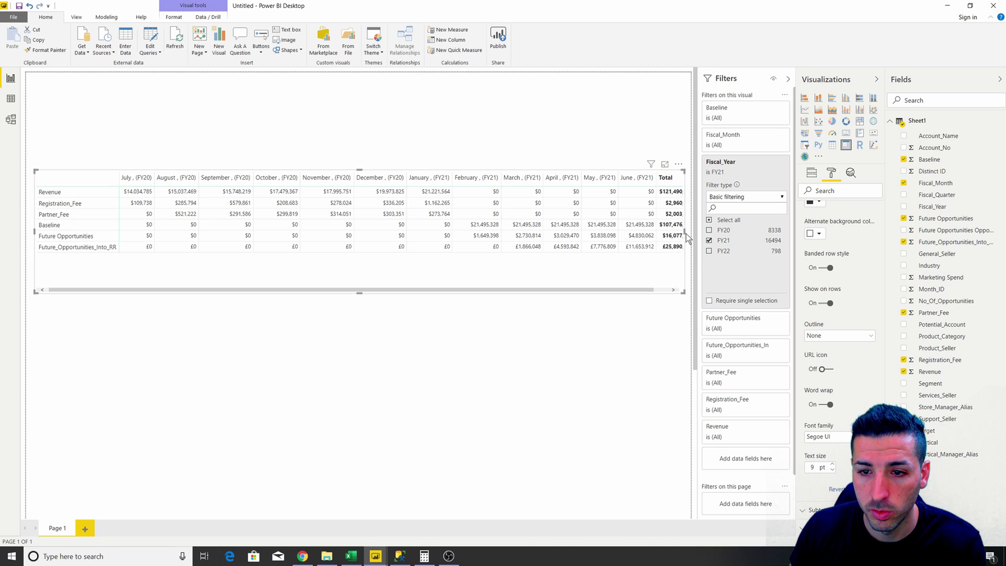
Widen the matrix to the page's right edge and narrow the September and October columns so the full Total column fits.
{"action": "left_click_drag", "start_coordinate": [685, 231], "coordinate": [691, 231]}
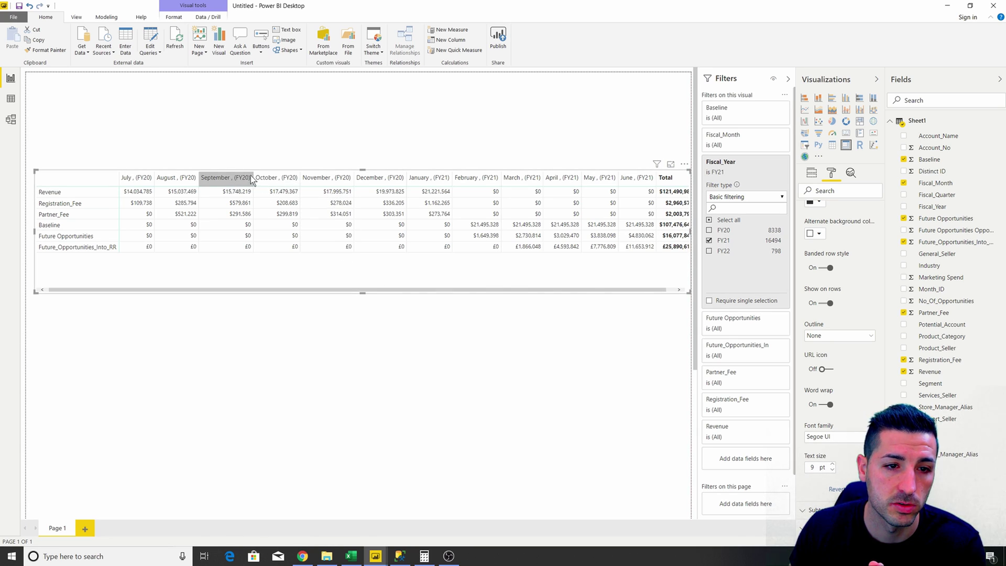
{"action": "left_click_drag", "start_coordinate": [253, 178], "coordinate": [250, 178]}
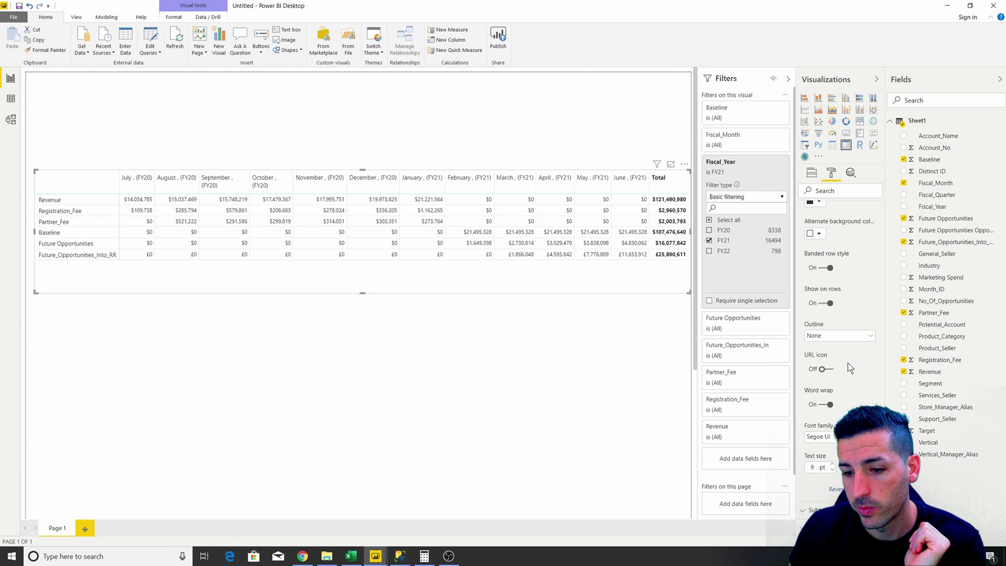
Give the matrix the title "Main Summary Table".
{"action": "scroll", "coordinate": [848, 365], "scroll_direction": "down", "scroll_amount": 3}
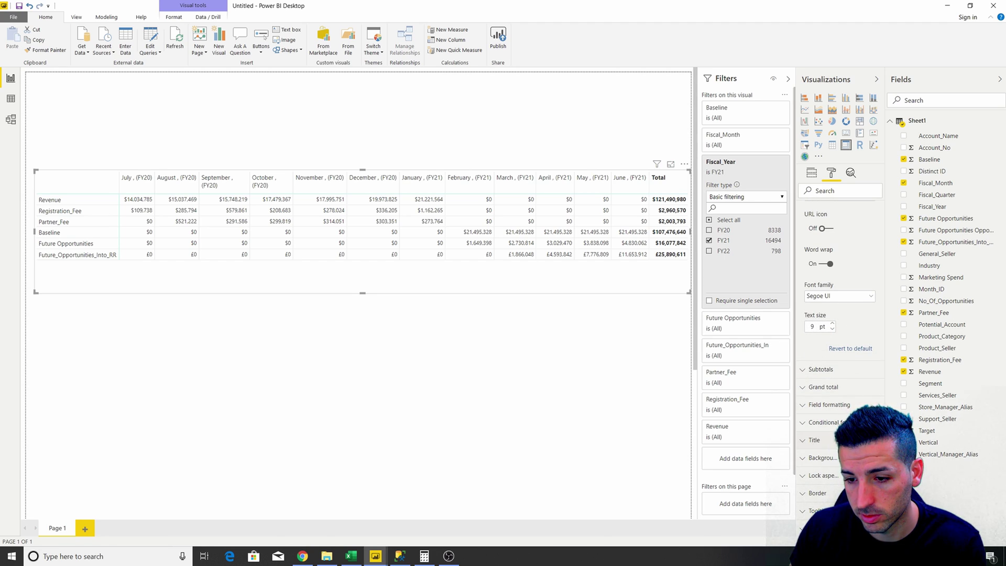
{"action": "left_click", "coordinate": [812, 444]}
{"action": "scroll", "coordinate": [813, 442], "scroll_direction": "down", "scroll_amount": 1}
{"action": "left_click", "coordinate": [824, 421]}
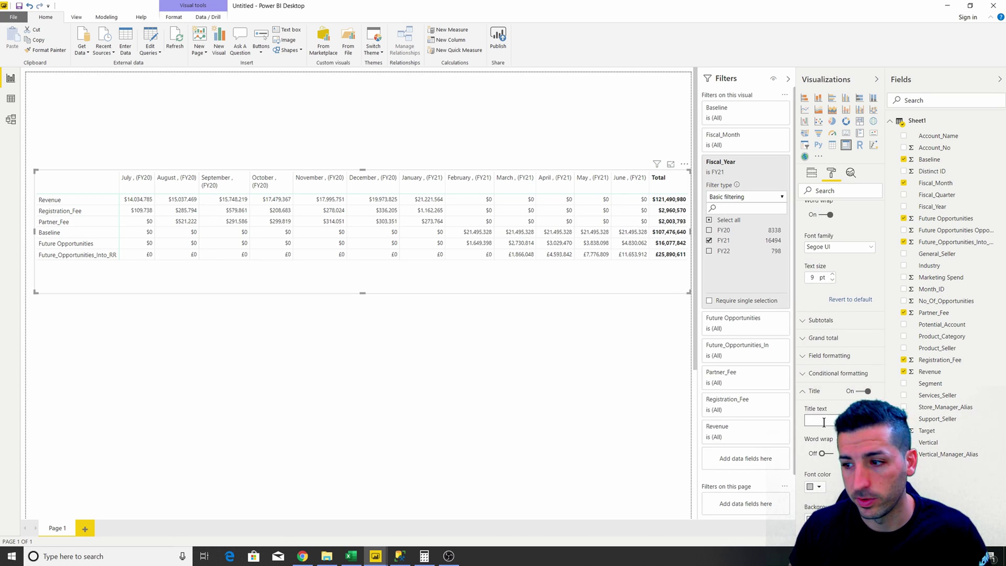
{"action": "type", "text": "Main"}
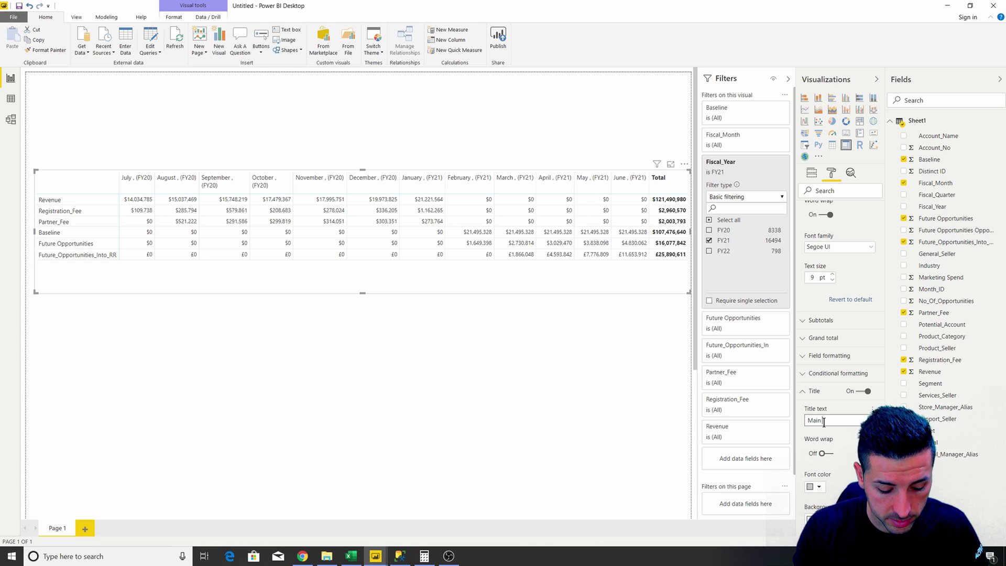
{"action": "type", "text": " Summary Table"}
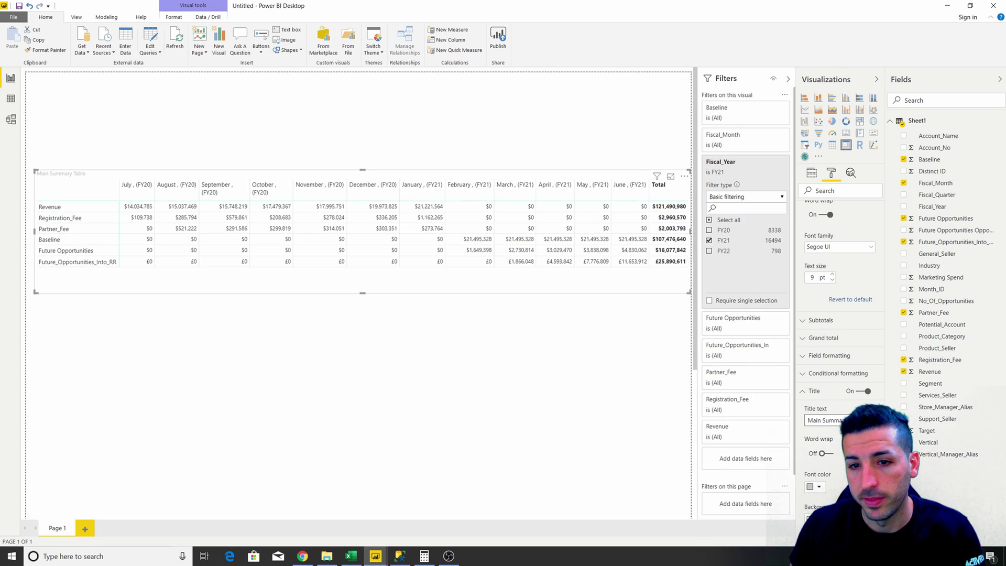
Center the matrix title and set its text size to 14 pt.
{"action": "scroll", "coordinate": [833, 419], "scroll_direction": "down", "scroll_amount": 1}
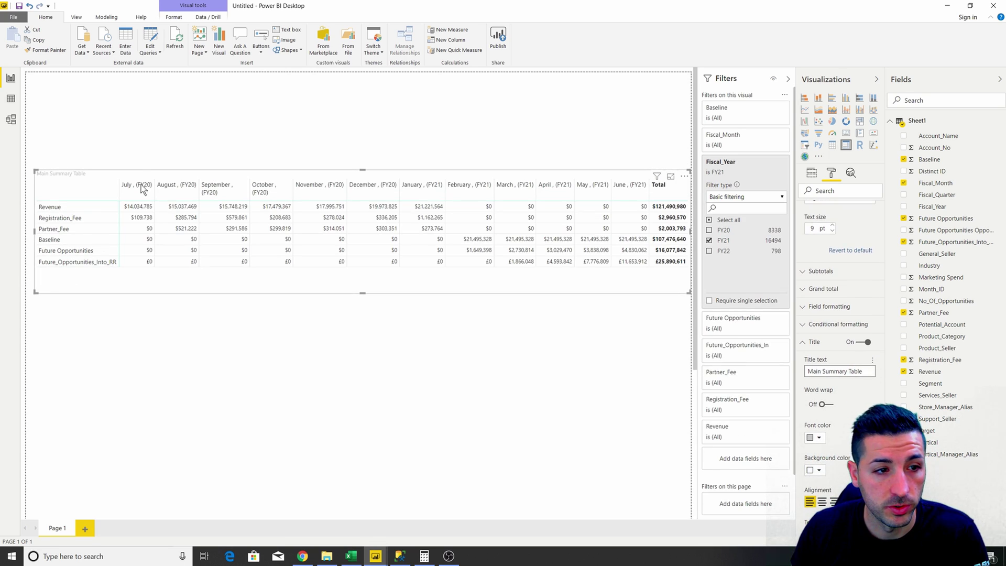
{"action": "scroll", "coordinate": [850, 389], "scroll_direction": "down", "scroll_amount": 1}
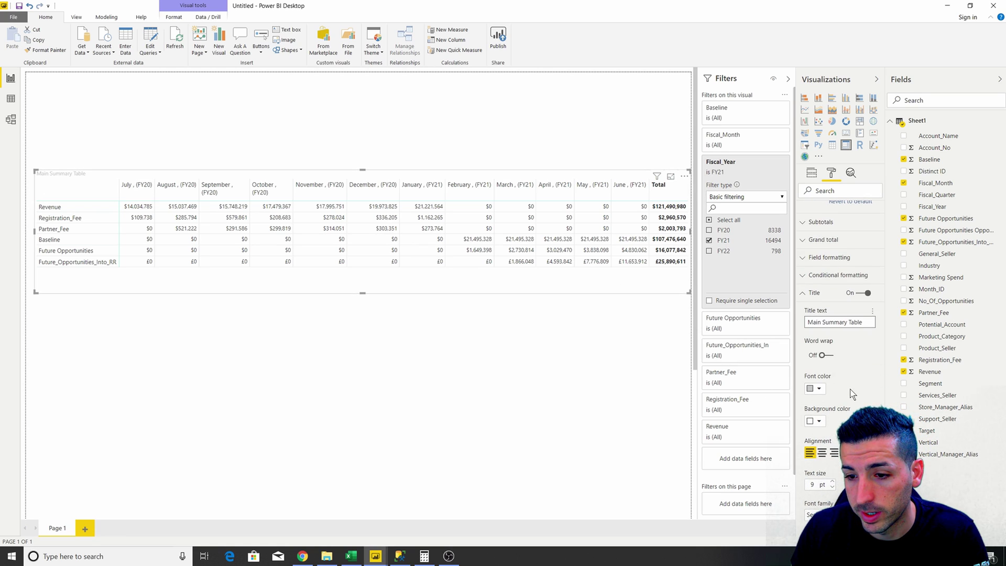
{"action": "left_click", "coordinate": [821, 452]}
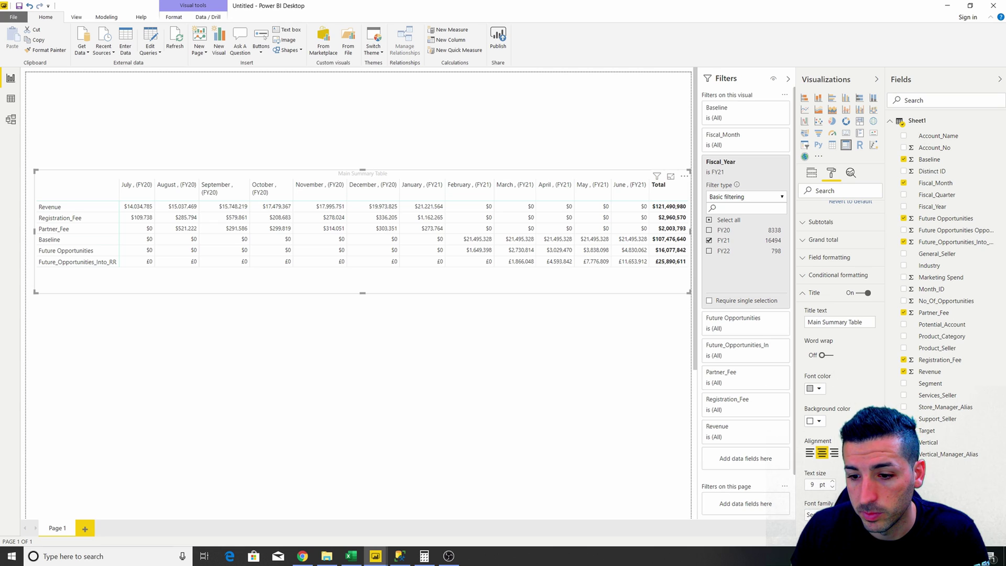
{"action": "left_click", "coordinate": [832, 483]}
{"action": "left_click", "coordinate": [832, 482]}
{"action": "left_click", "coordinate": [832, 483]}
{"action": "left_click", "coordinate": [832, 482]}
{"action": "left_click", "coordinate": [832, 483]}
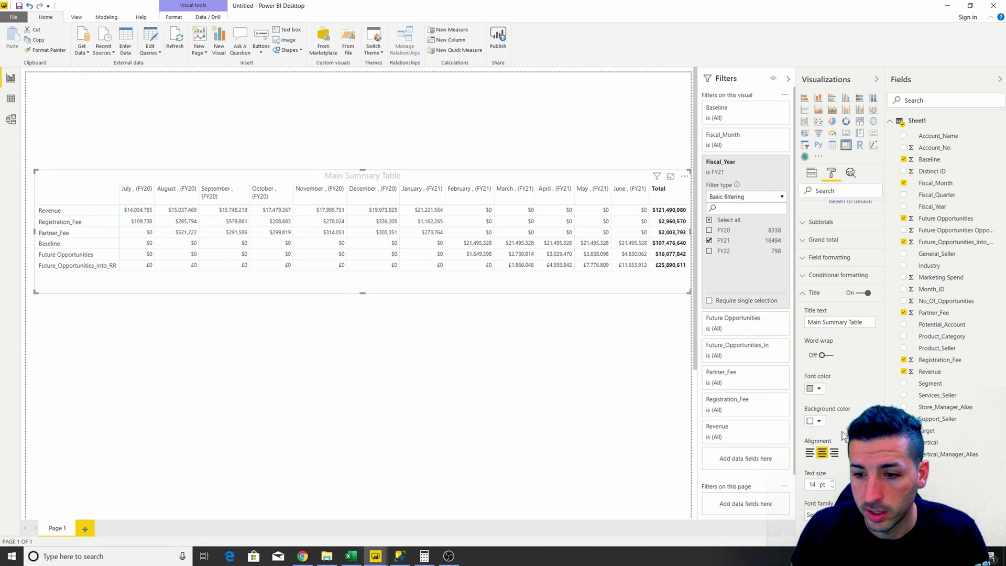
Make the matrix title's font black and give the title a light blue background.
{"action": "left_click", "coordinate": [821, 390]}
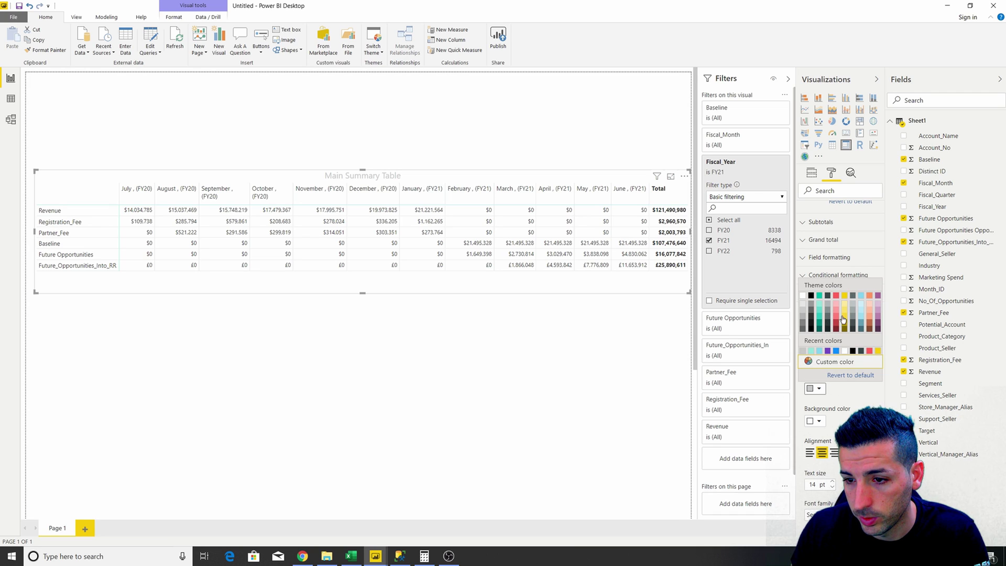
{"action": "left_click", "coordinate": [853, 351]}
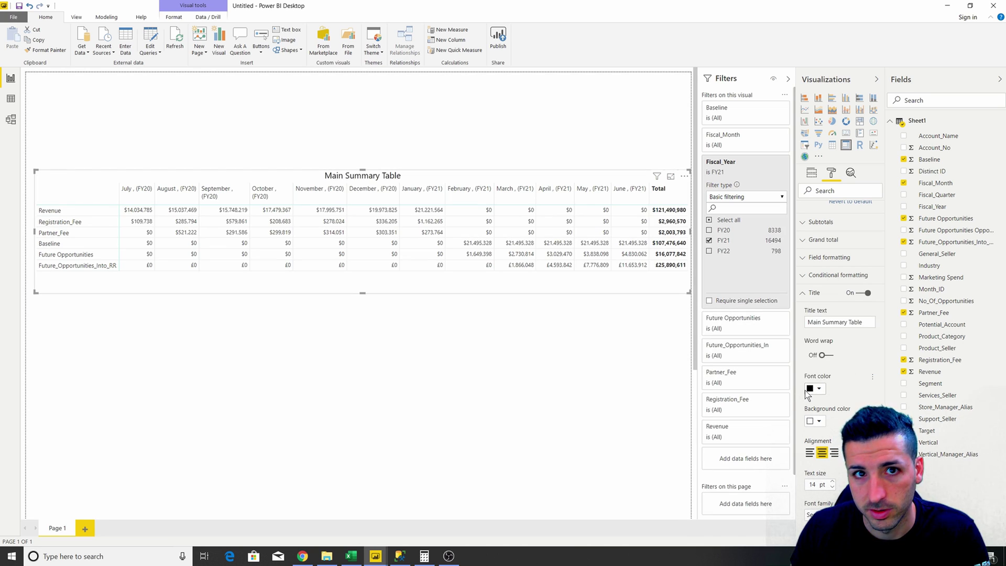
{"action": "left_click", "coordinate": [810, 390]}
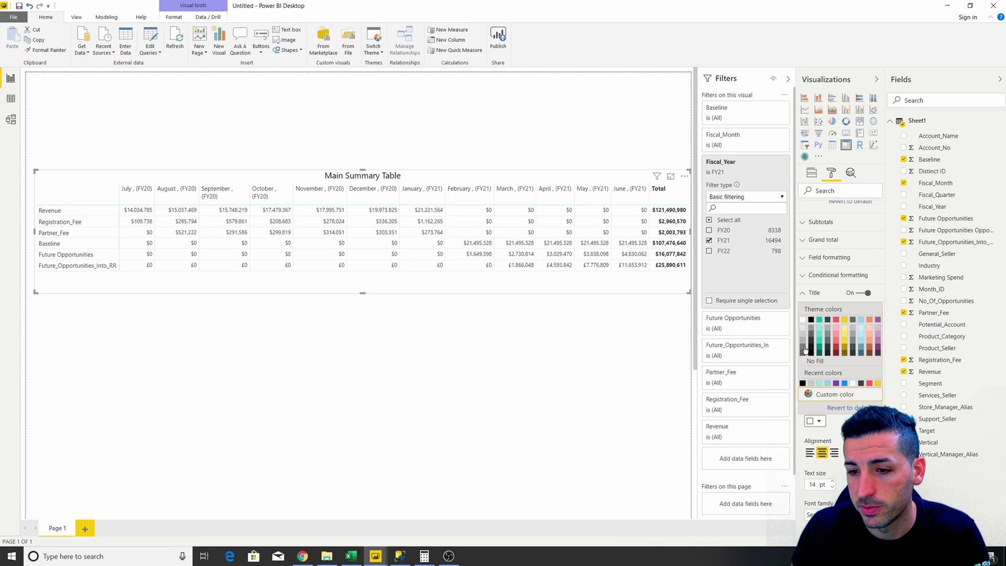
{"action": "left_click", "coordinate": [861, 326]}
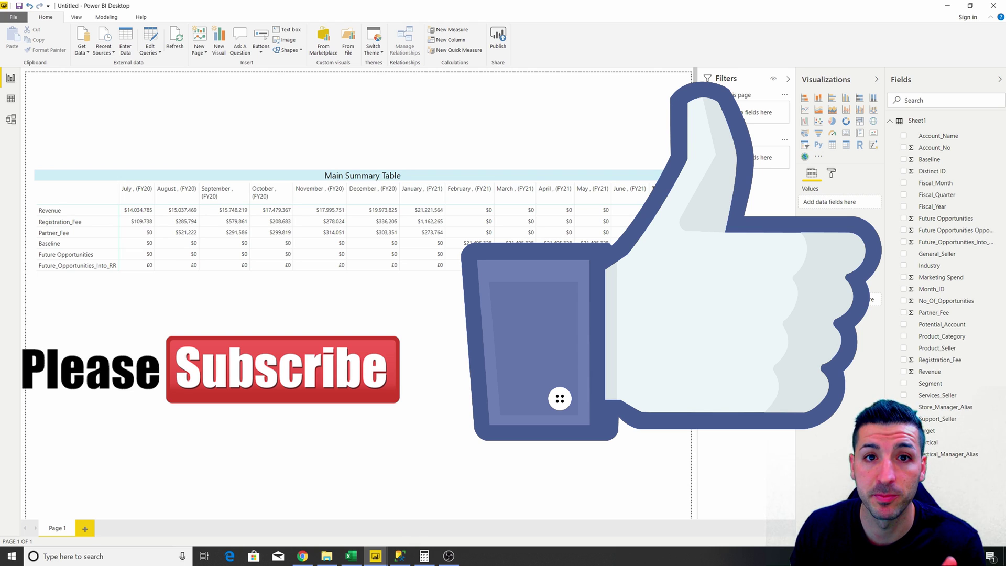
{"action": "left_click", "coordinate": [323, 221]}
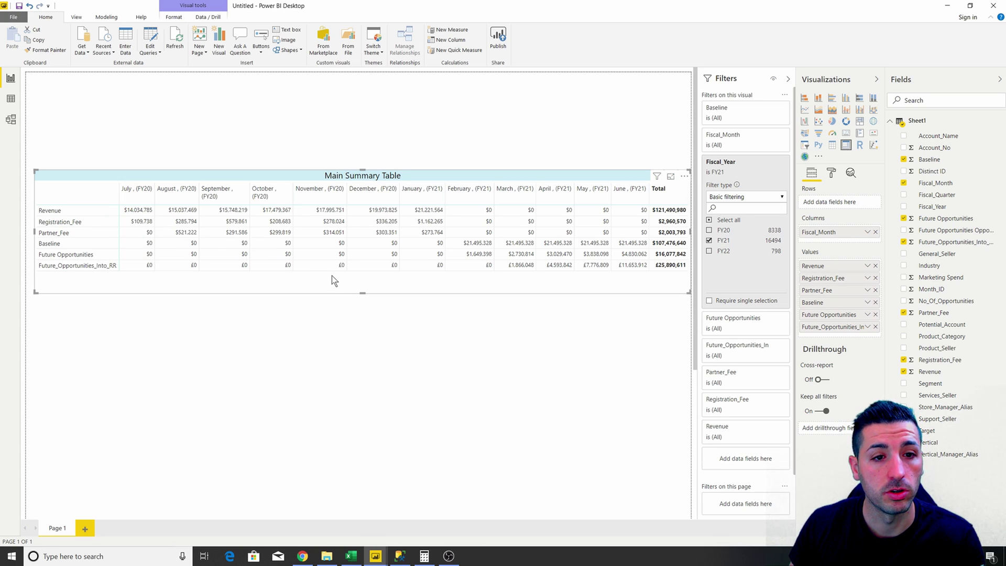
Create a measure named Total Revenue in the Sheet1 table, with the sum of Sheet1[Revenue] as its first term.
{"action": "left_click", "coordinate": [10, 100]}
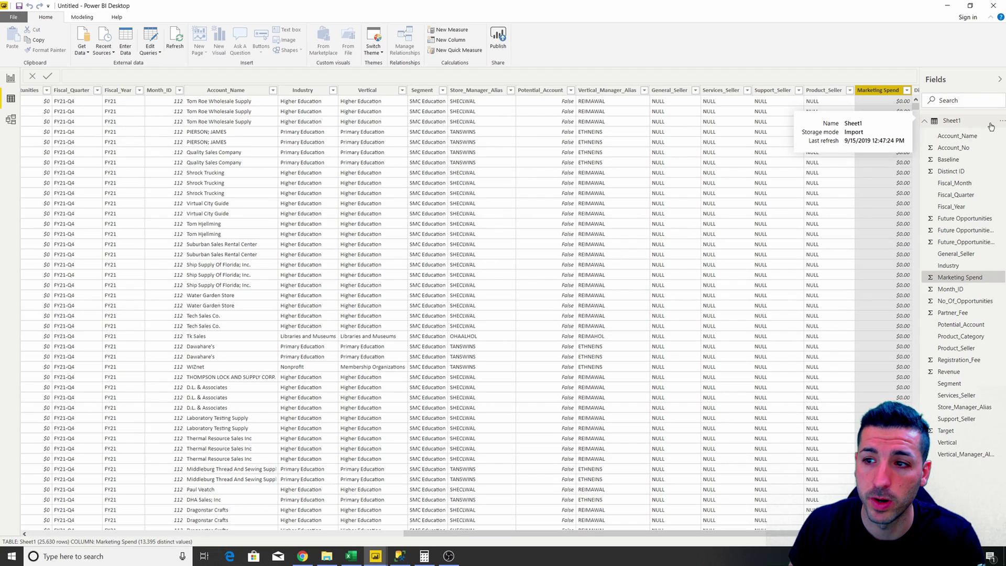
{"action": "right_click", "coordinate": [951, 122]}
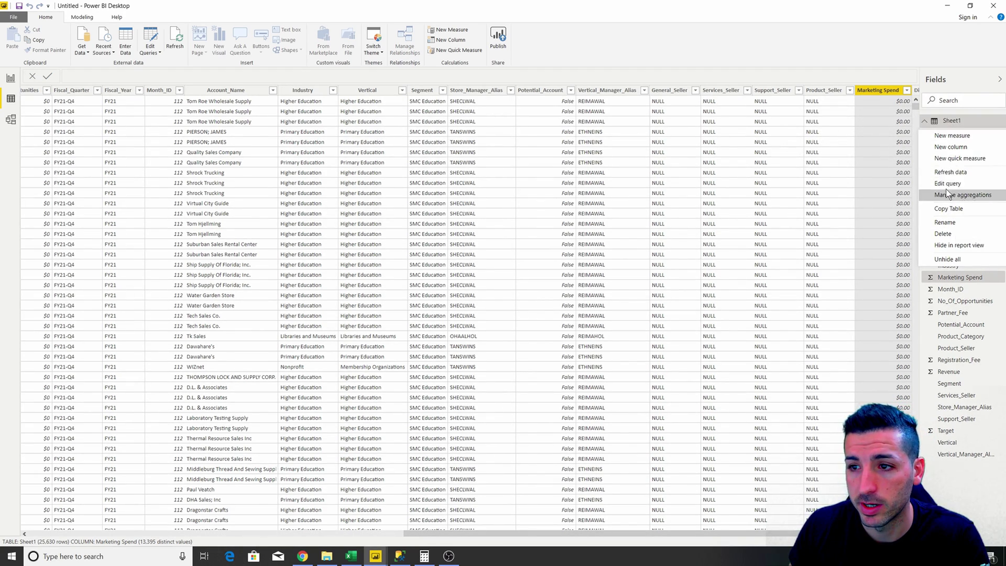
{"action": "left_click", "coordinate": [958, 137]}
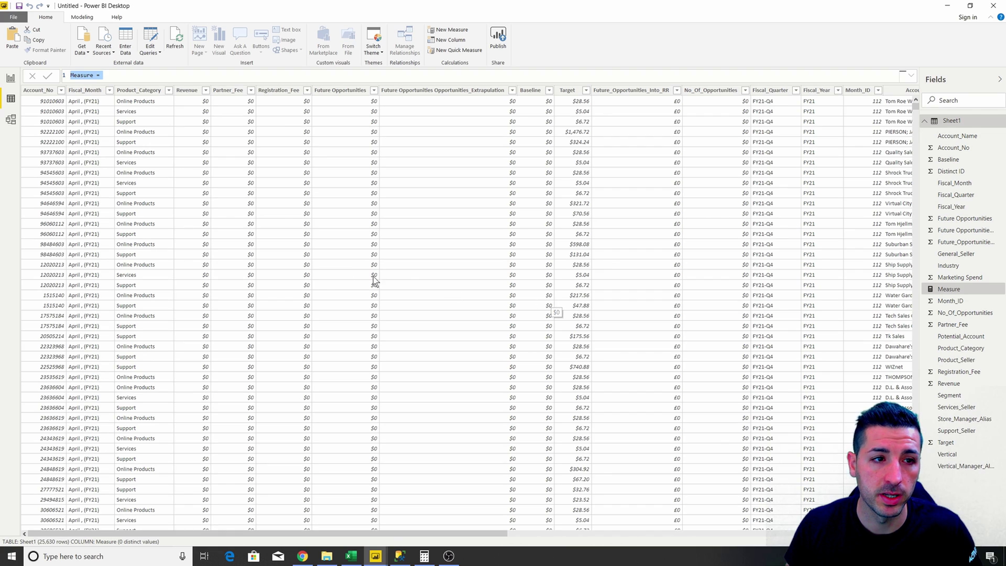
{"action": "type", "text": "Total Reven"}
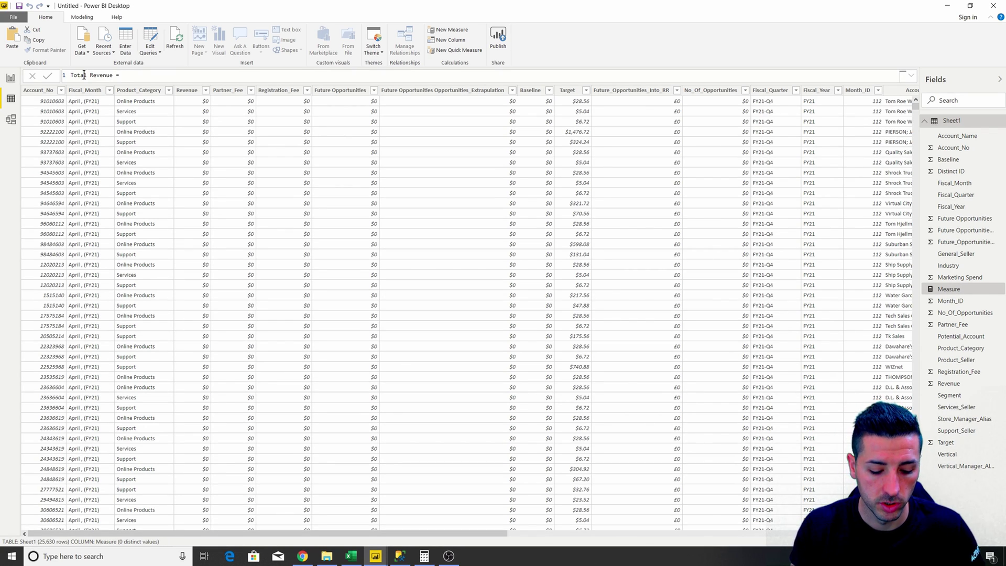
{"action": "type", "text": "sum("}
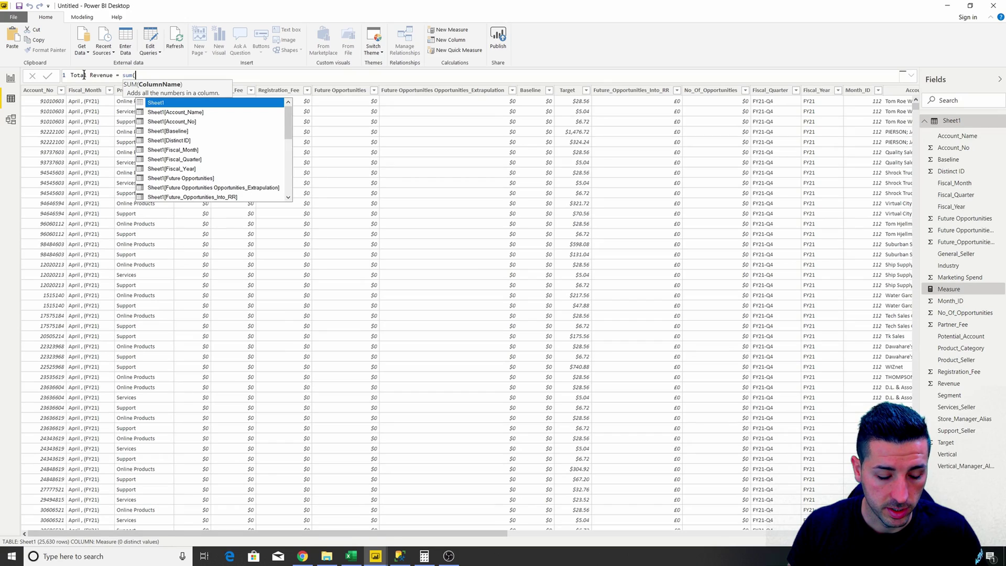
{"action": "type", "text": "re"}
{"action": "key", "text": "Down"}
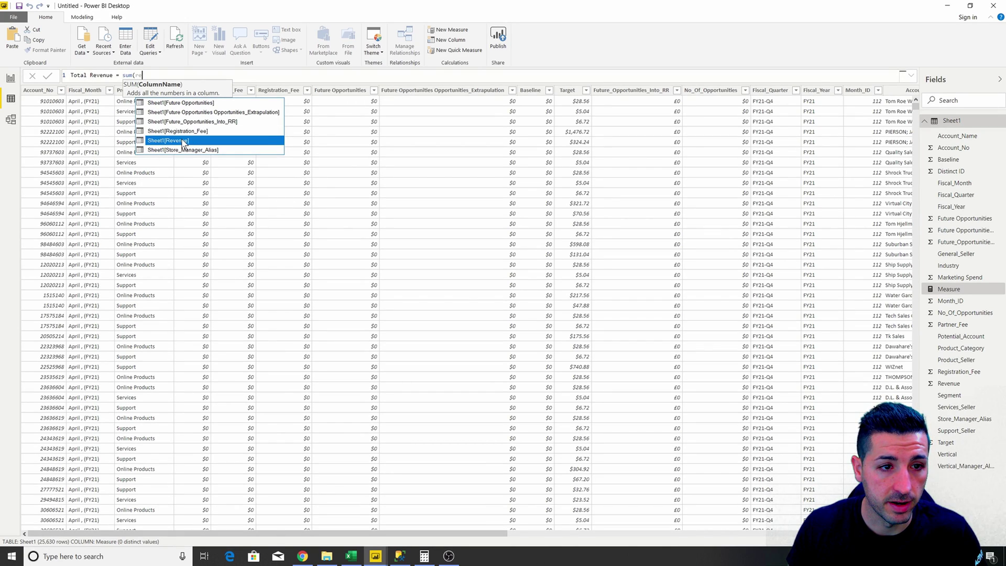
{"action": "key", "text": "Tab"}
{"action": "type", "text": ") + "}
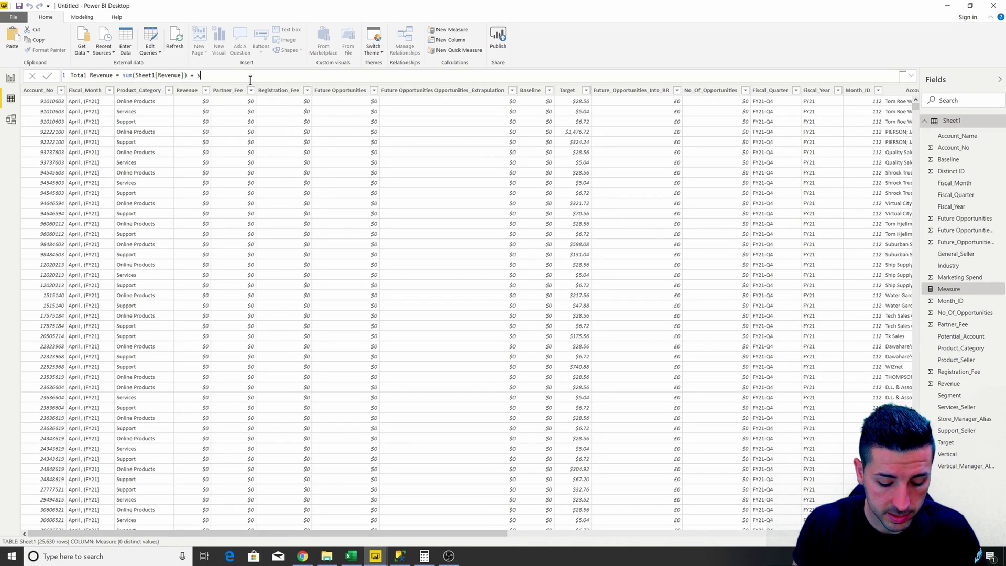
Add the sums of Sheet1[Partner_Fee] and Sheet1[Registration_Fee] to the Total Revenue formula.
{"action": "type", "text": "sum("}
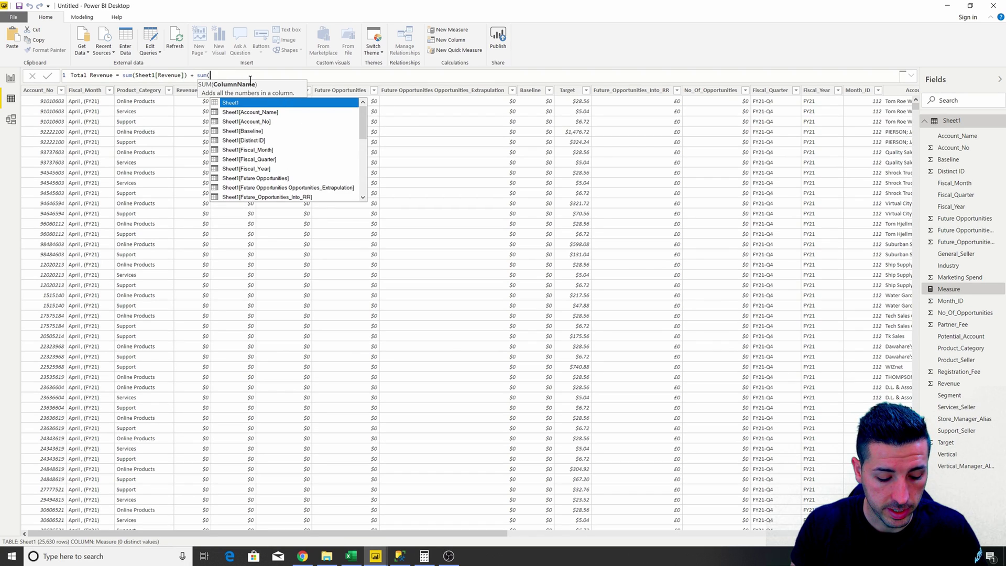
{"action": "type", "text": "fee"}
{"action": "left_click", "coordinate": [272, 103]}
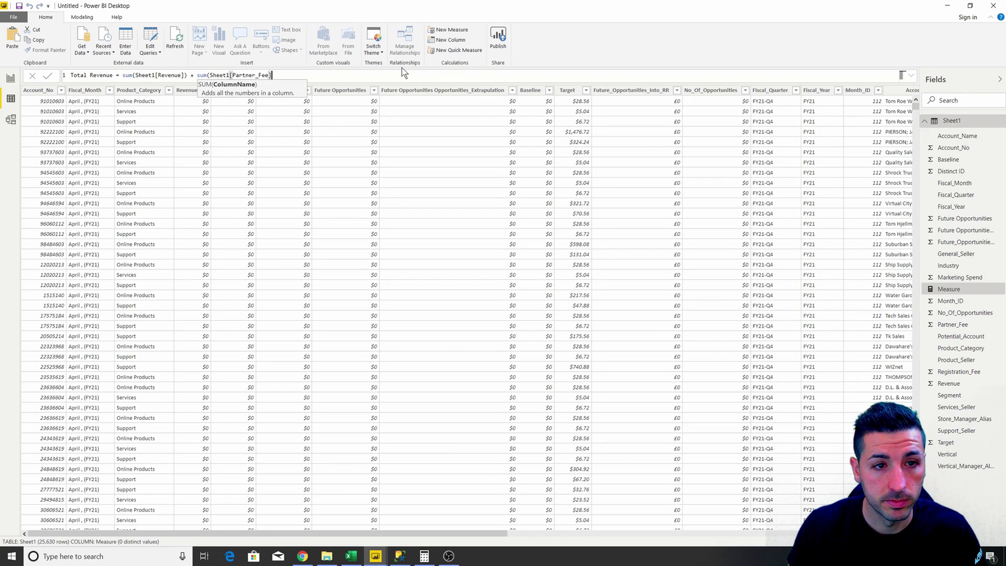
{"action": "type", "text": ") +"}
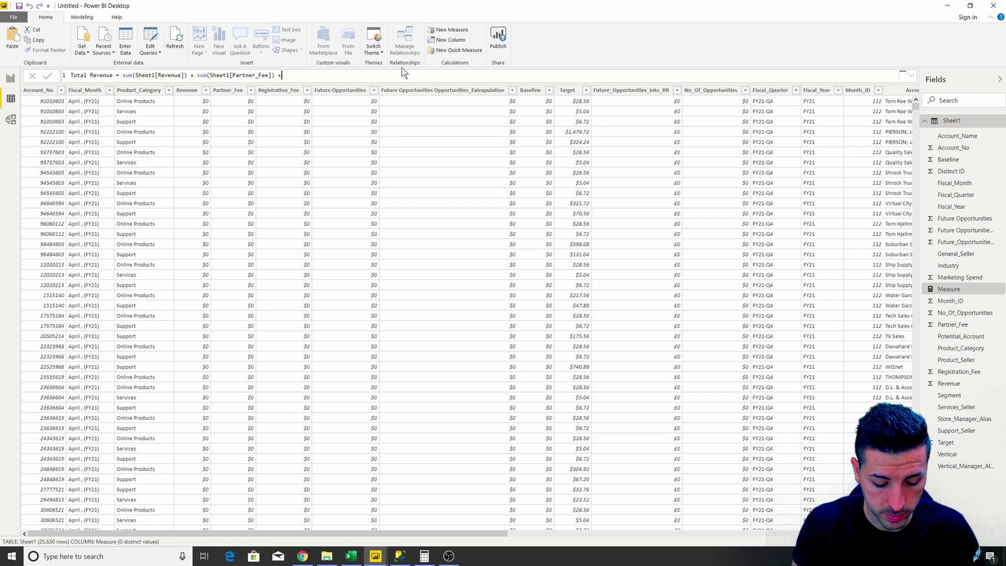
{"action": "type", "text": " sum(fee"}
{"action": "left_click", "coordinate": [366, 112]}
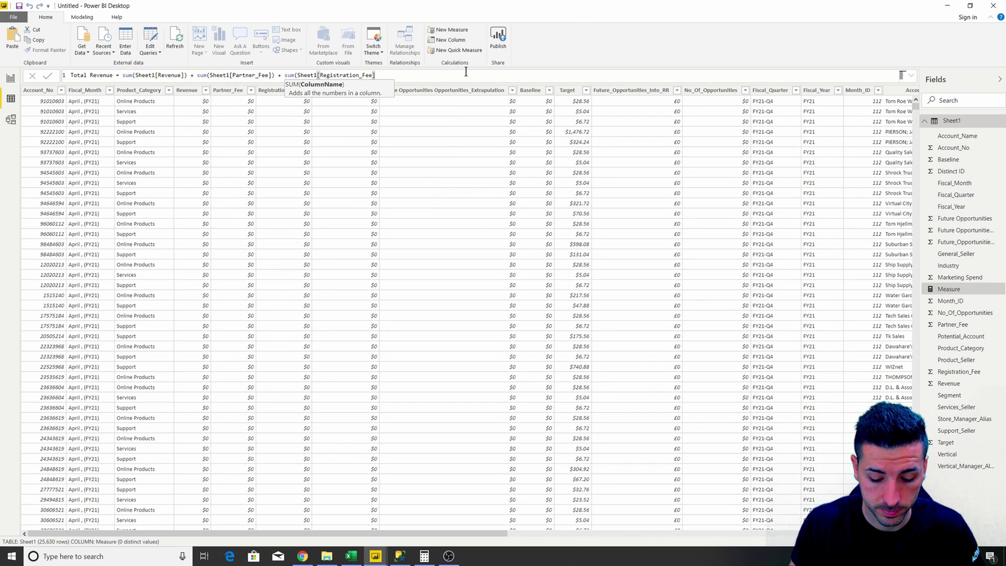
{"action": "type", "text": ") +"}
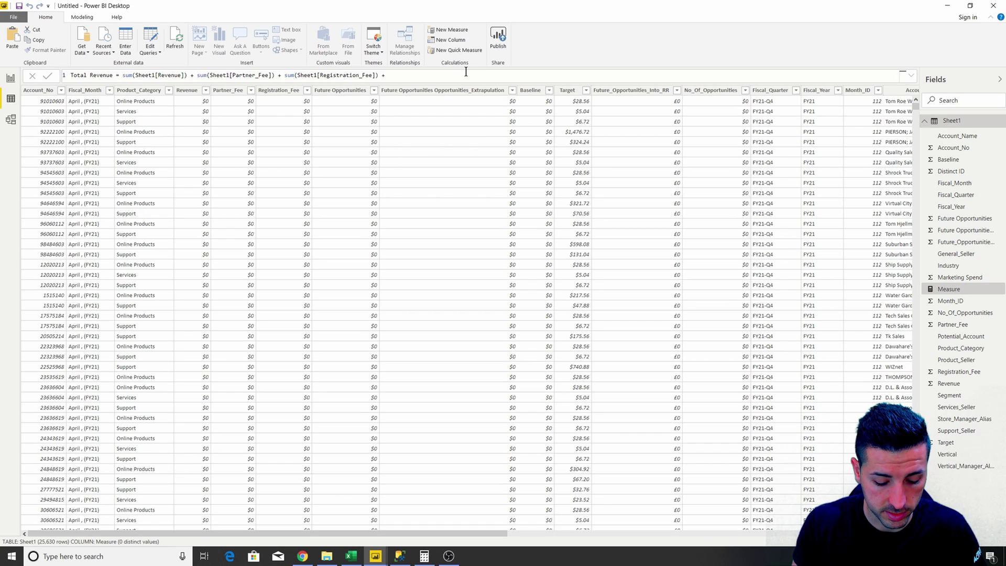
Extend the Total Revenue formula with the sums of Sheet1[Future Opportunities] and Sheet1[Future_Opportunities_Into_RR].
{"action": "type", "text": " sum("}
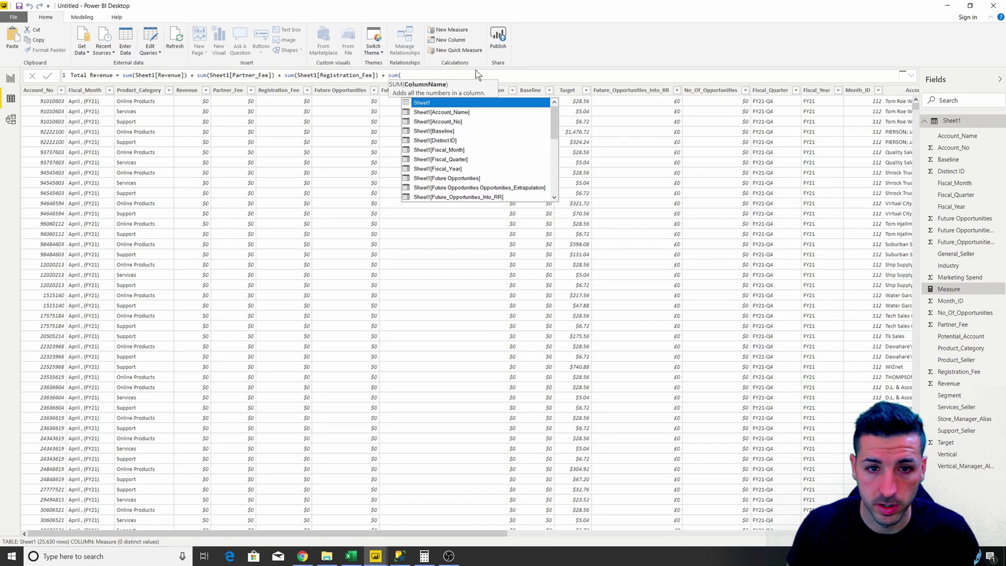
{"action": "left_click", "coordinate": [459, 178]}
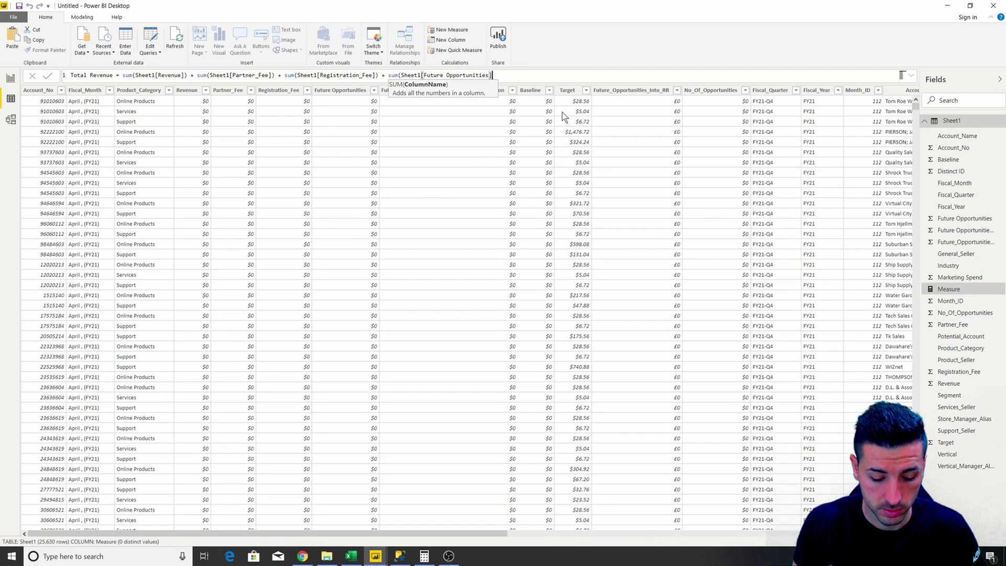
{"action": "type", "text": ") + sum"}
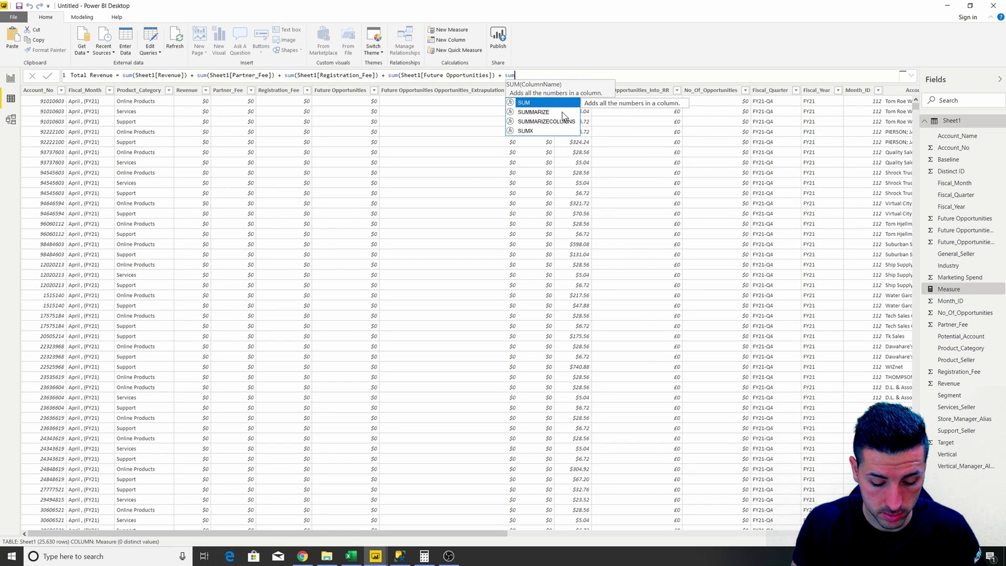
{"action": "type", "text": "(op"}
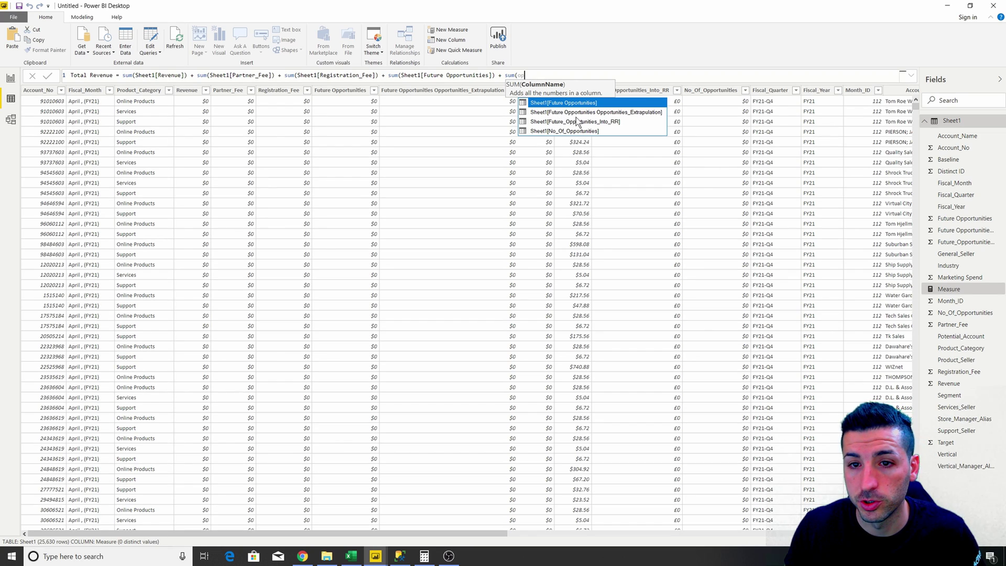
{"action": "double_click", "coordinate": [576, 121]}
{"action": "type", "text": ") s"}
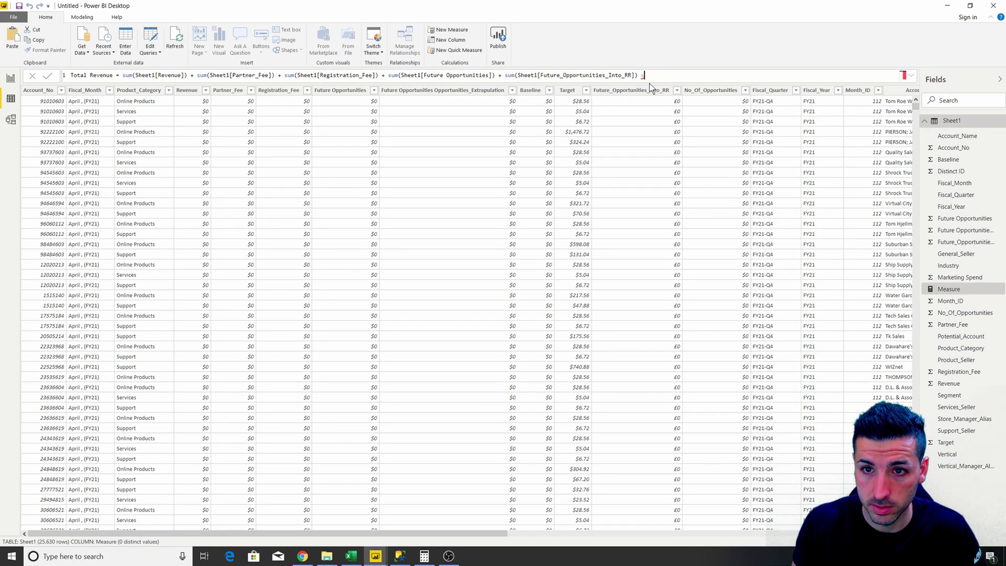
Add the sum of Sheet1[Baseline] as the last term and commit the Total Revenue measure.
{"action": "type", "text": " sum(bas"}
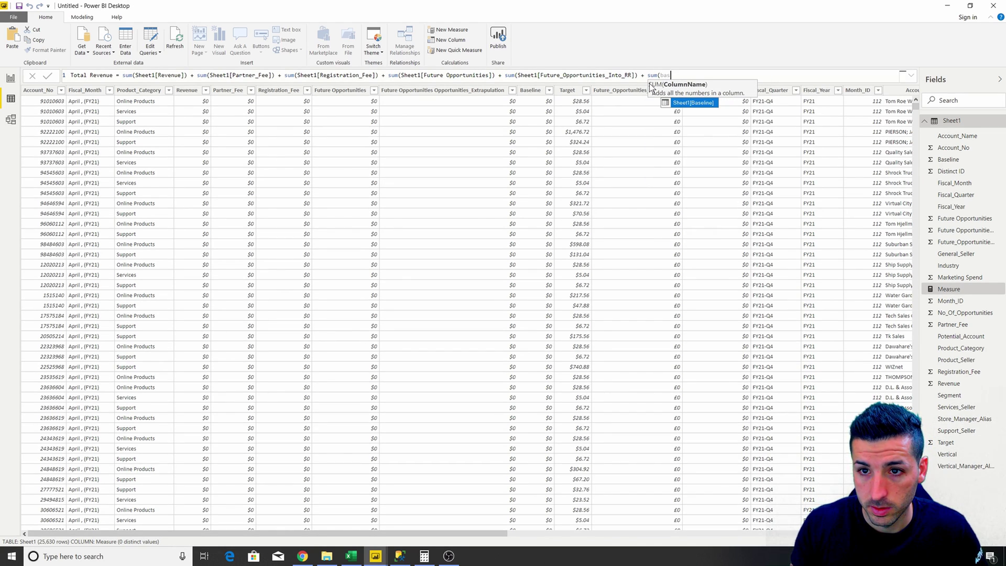
{"action": "left_click", "coordinate": [715, 103]}
{"action": "type", "text": ")"}
{"action": "key", "text": "Return"}
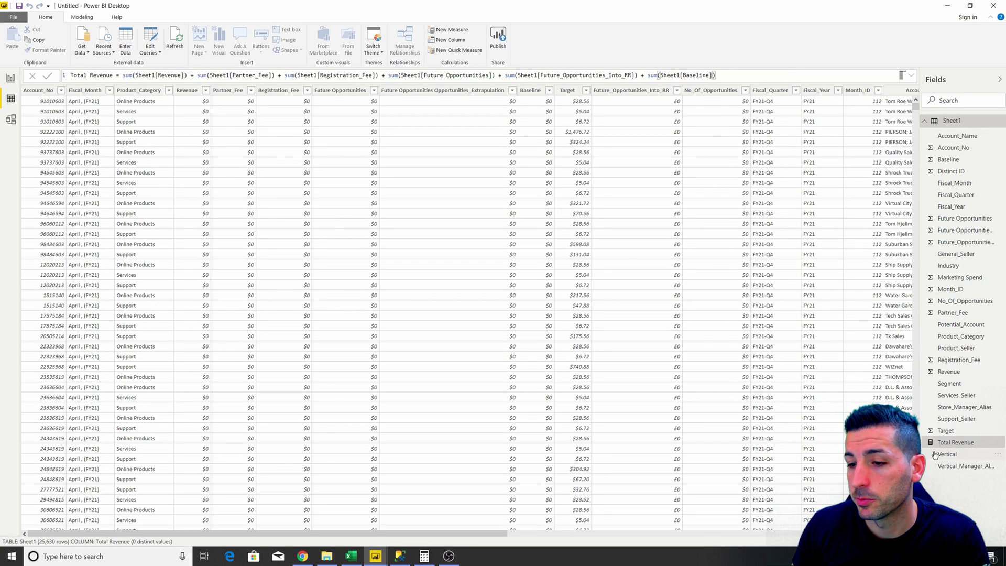
{"action": "mouse_move", "coordinate": [956, 449]}
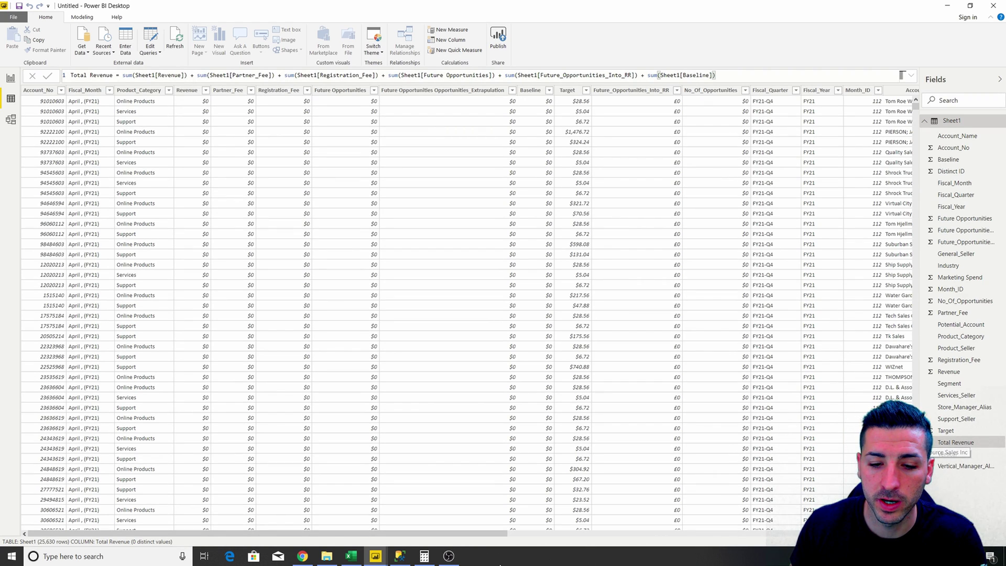
{"action": "left_click_drag", "start_coordinate": [501, 535], "coordinate": [764, 536]}
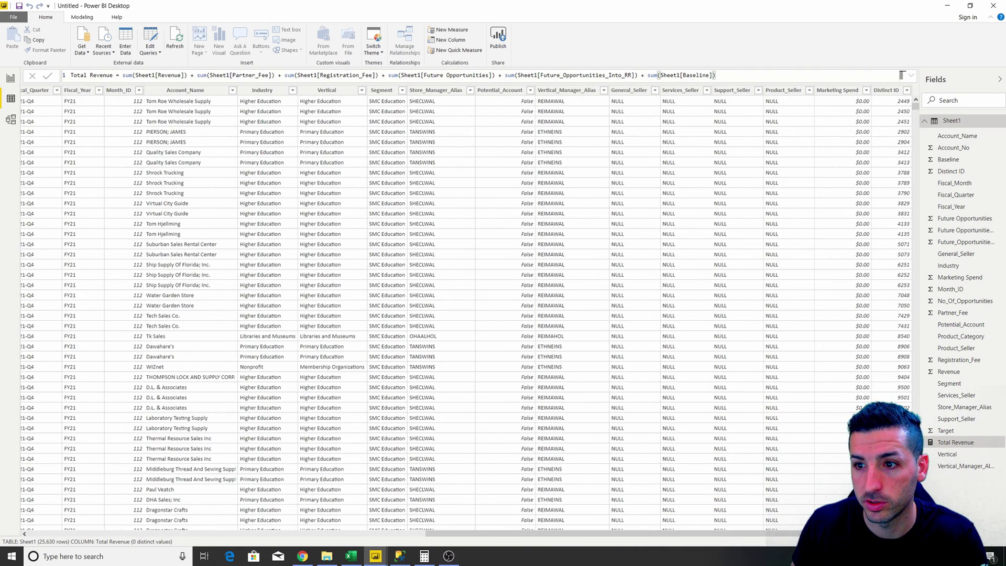
{"action": "right_click", "coordinate": [946, 124]}
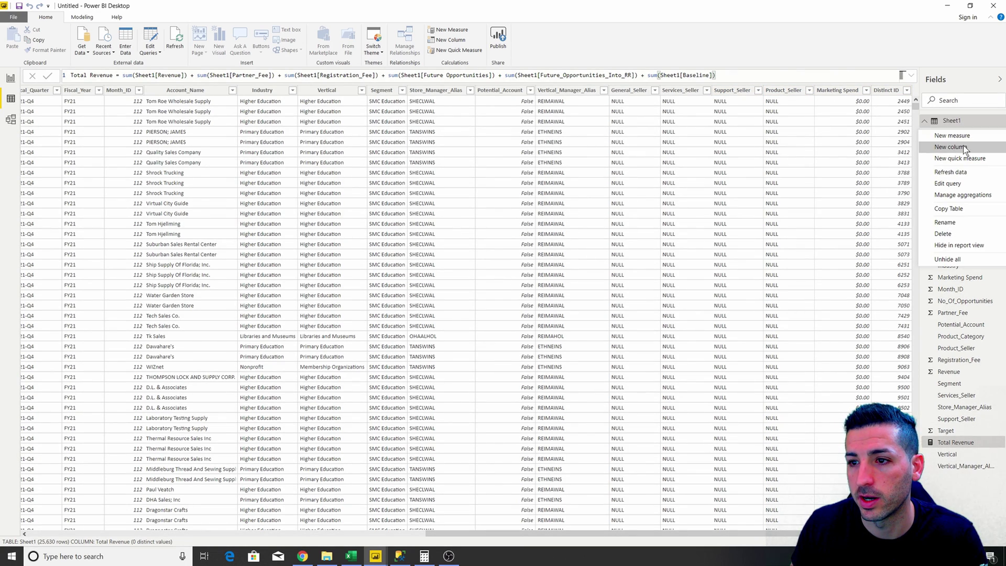
{"action": "left_click", "coordinate": [853, 153]}
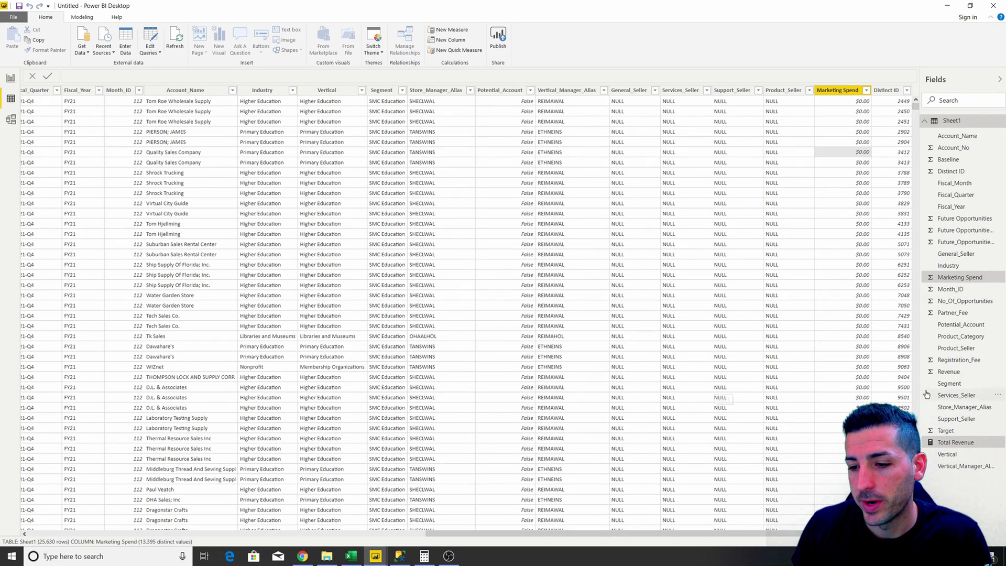
Format the Total Revenue measure as currency using $ English (United States).
{"action": "left_click", "coordinate": [969, 445]}
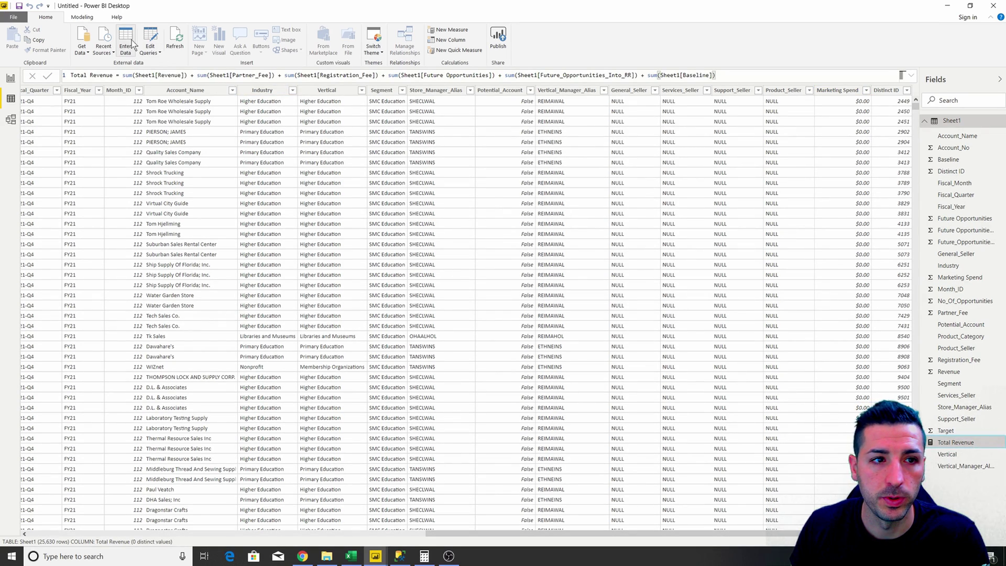
{"action": "left_click", "coordinate": [81, 17]}
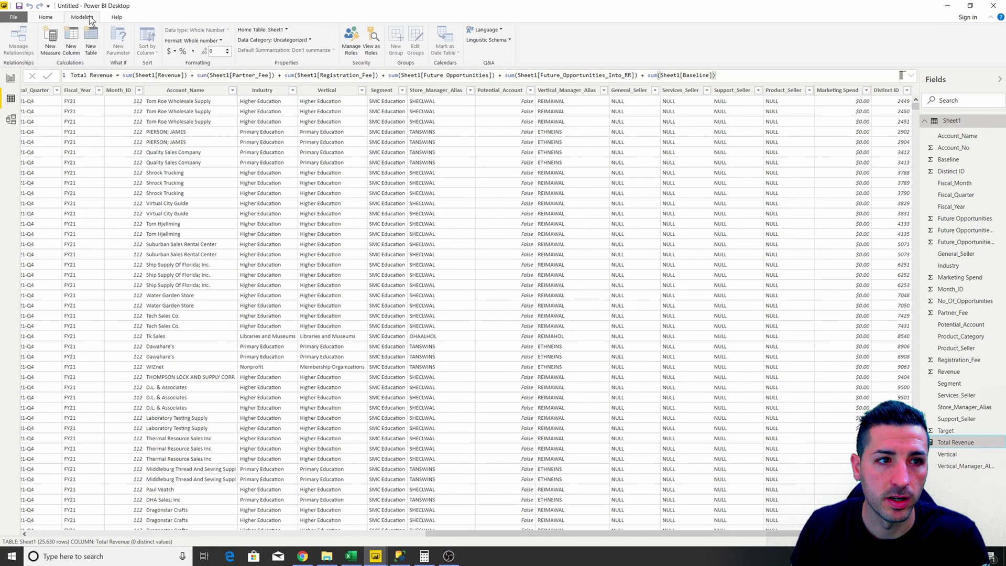
{"action": "left_click", "coordinate": [175, 51]}
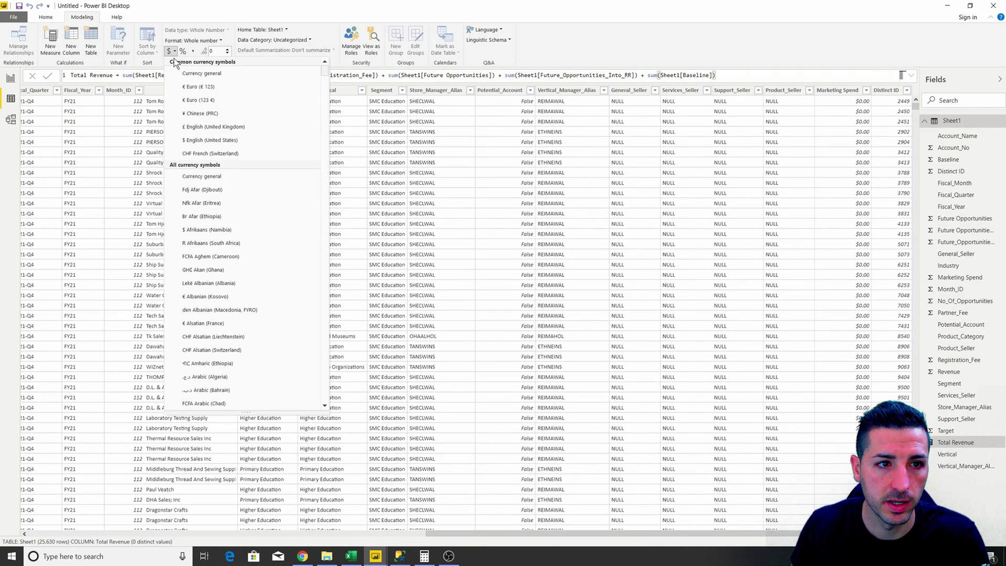
{"action": "left_click", "coordinate": [209, 141]}
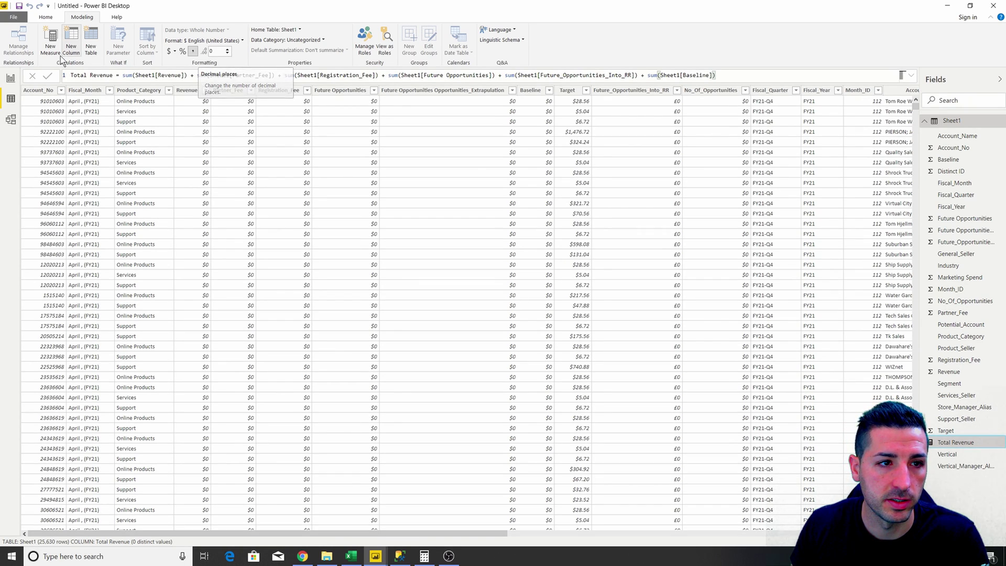
Add Total Revenue as the last value of the Main Summary Table matrix in the report and increase the matrix height.
{"action": "left_click", "coordinate": [10, 78]}
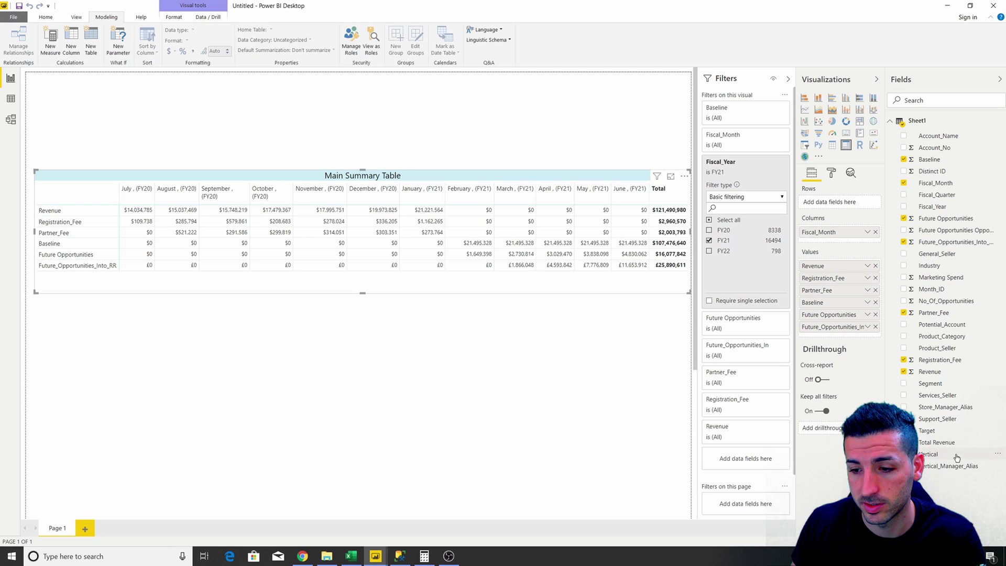
{"action": "left_click_drag", "start_coordinate": [950, 446], "coordinate": [857, 334]}
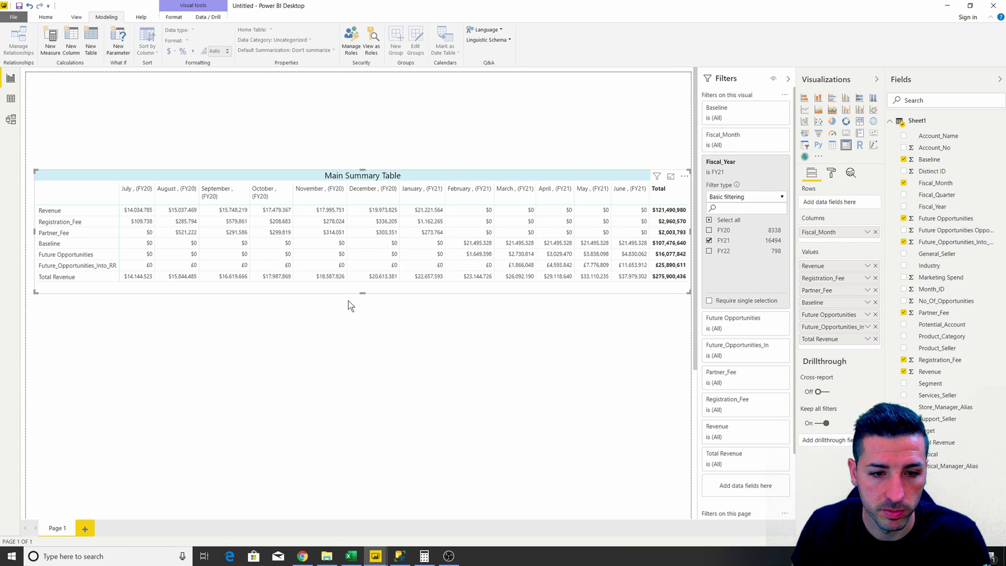
{"action": "left_click_drag", "start_coordinate": [362, 294], "coordinate": [357, 320]}
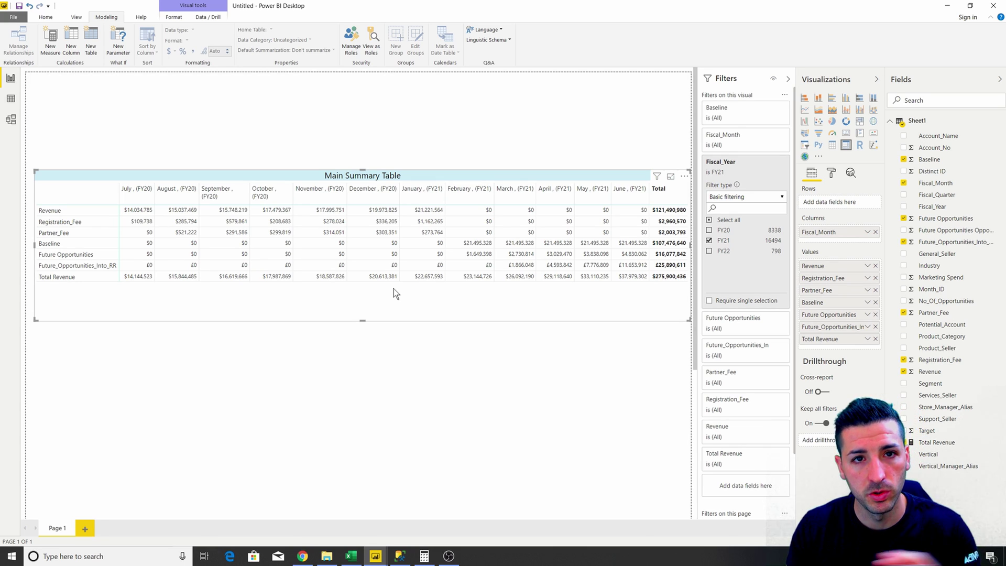
Create a calculated column named Empty in Sheet1 with nothing after the equals sign.
{"action": "left_click", "coordinate": [11, 98]}
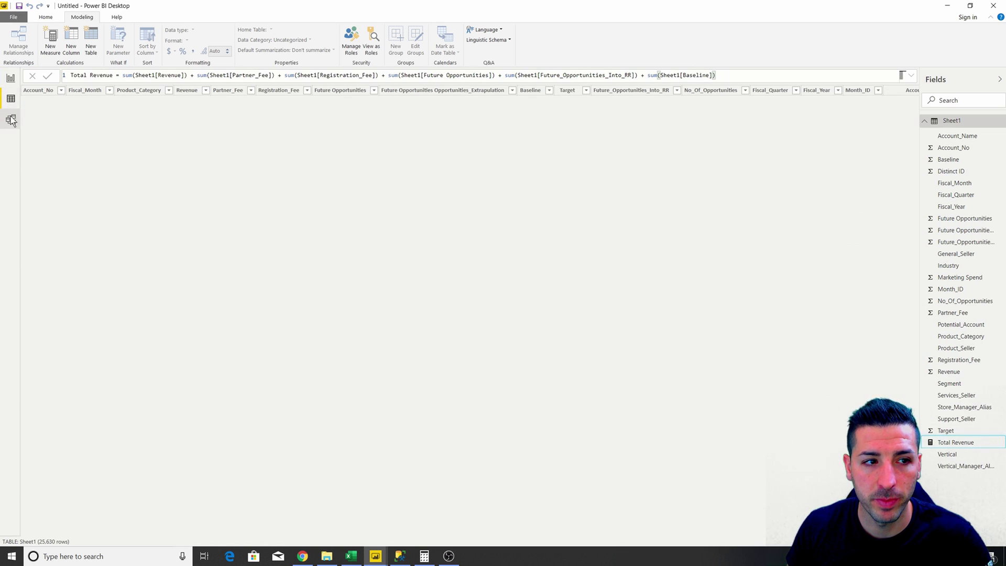
{"action": "right_click", "coordinate": [947, 126]}
{"action": "key", "text": "Escape"}
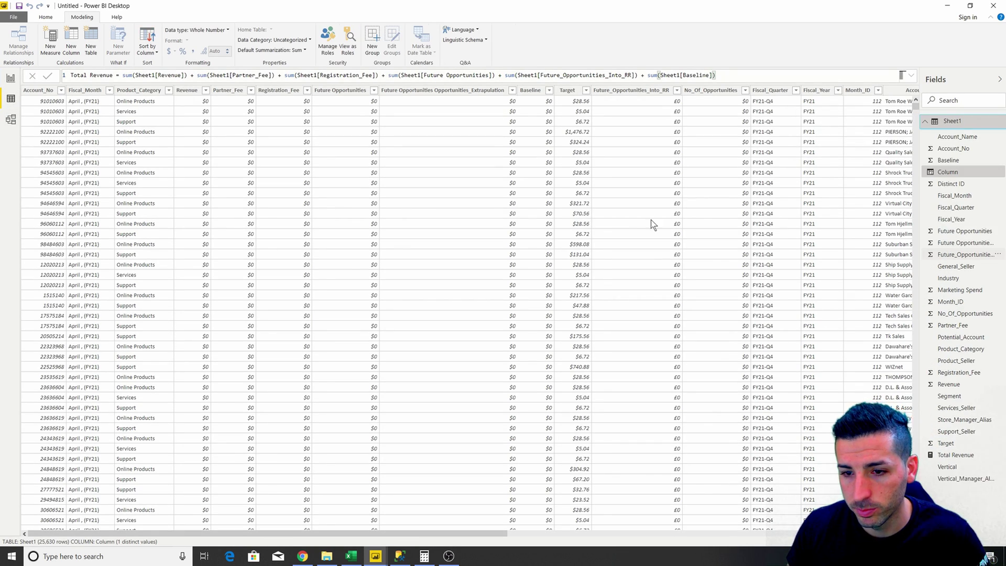
{"action": "type", "text": "Empty ="}
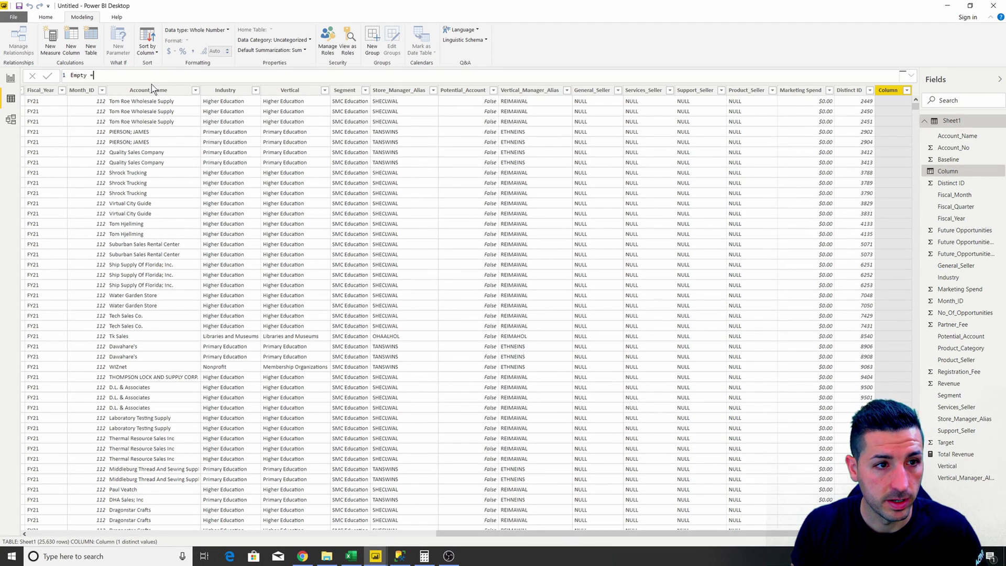
{"action": "key", "text": "Return"}
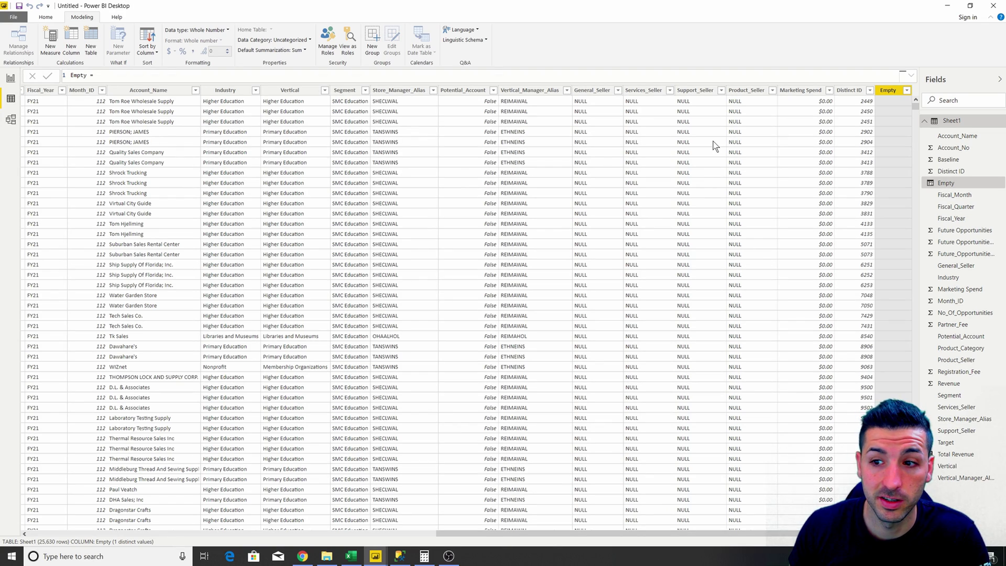
Add the Empty column as the last value of the Main Summary Table matrix and rename it there to an underscore (_).
{"action": "left_click", "coordinate": [13, 81]}
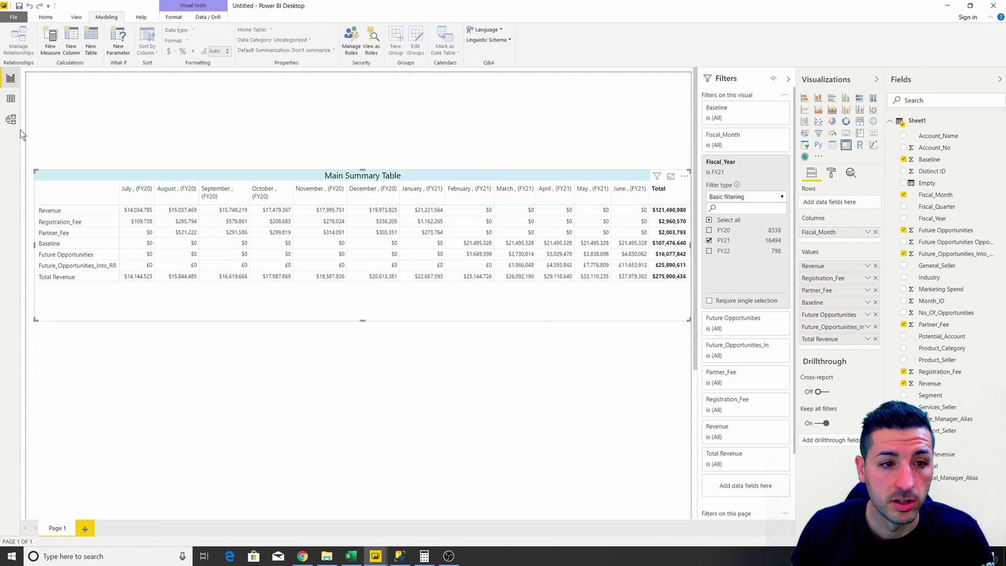
{"action": "left_click", "coordinate": [790, 80]}
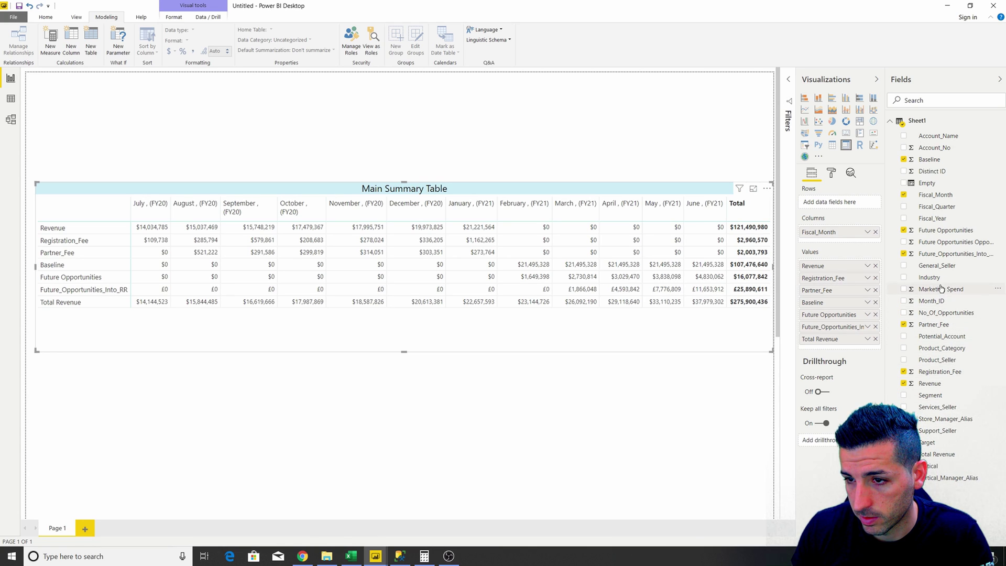
{"action": "left_click_drag", "start_coordinate": [930, 183], "coordinate": [846, 350]}
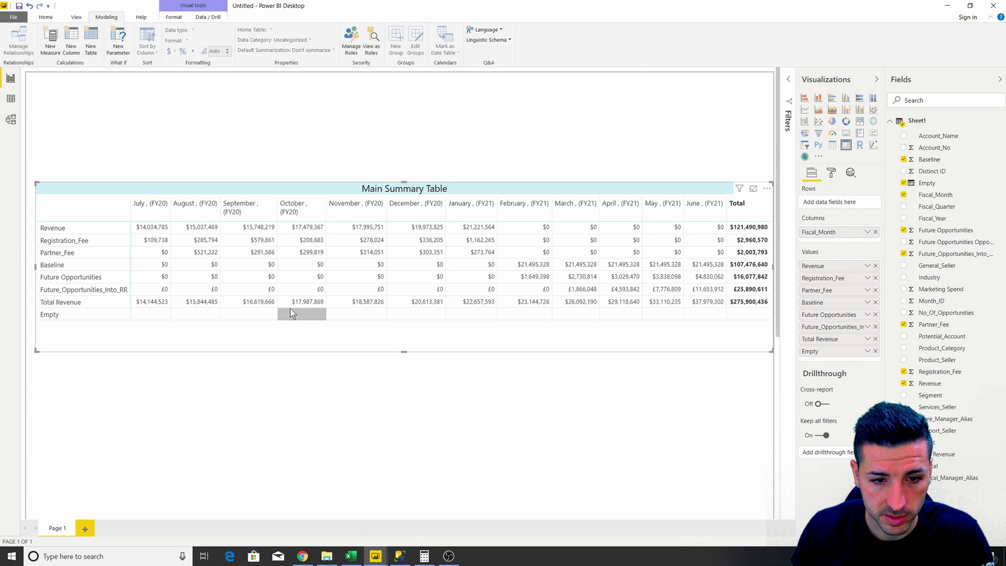
{"action": "double_click", "coordinate": [849, 351]}
{"action": "key", "text": "BackSpace"}
{"action": "type", "text": "_"}
{"action": "key", "text": "Return"}
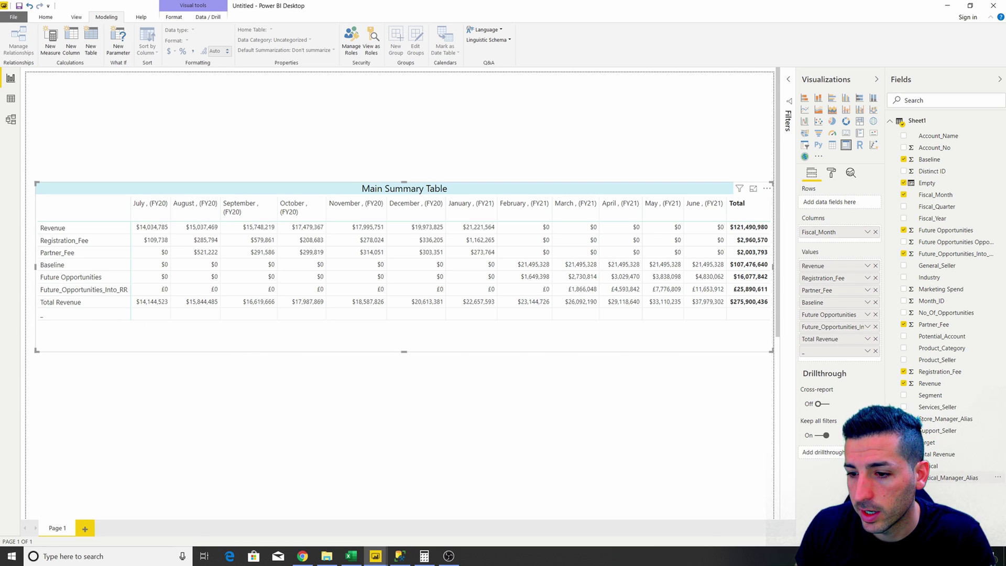
Add Total Revenue and Target as values below the blank matrix row and increase the matrix height.
{"action": "left_click_drag", "start_coordinate": [834, 350], "coordinate": [837, 362]}
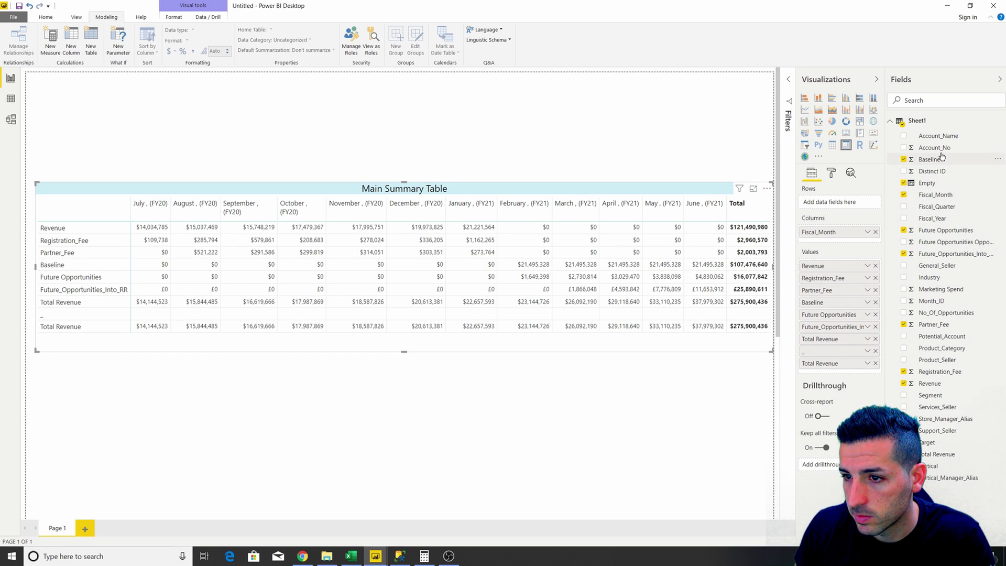
{"action": "left_click_drag", "start_coordinate": [937, 447], "coordinate": [838, 376]}
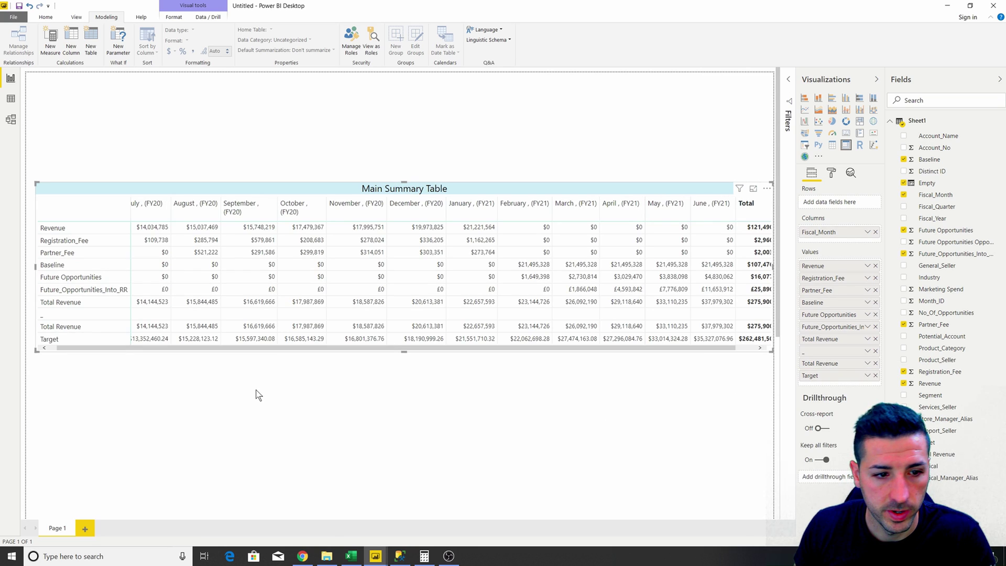
{"action": "left_click_drag", "start_coordinate": [407, 352], "coordinate": [407, 408]}
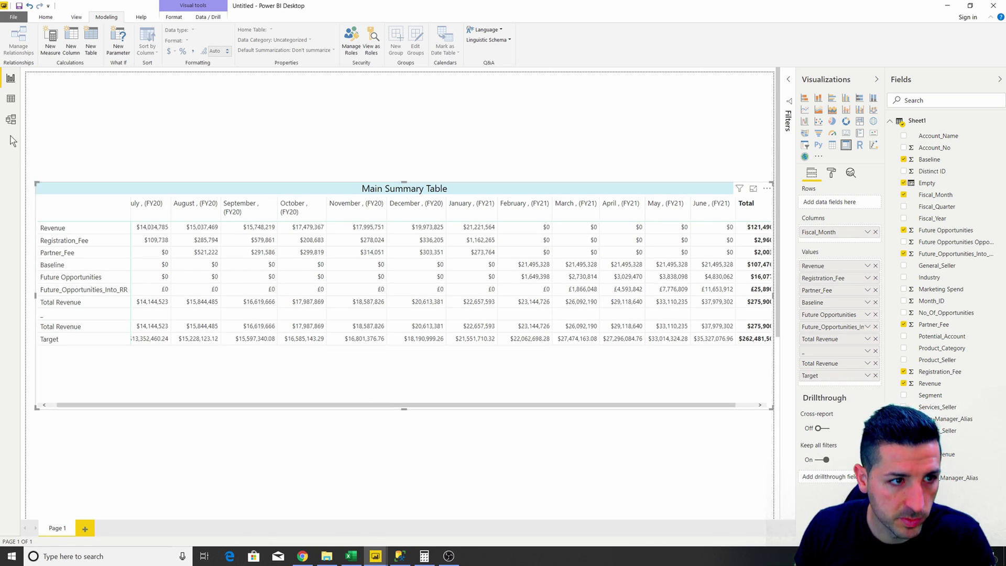
Set the Target column's number format to 0 decimal places.
{"action": "left_click", "coordinate": [10, 98]}
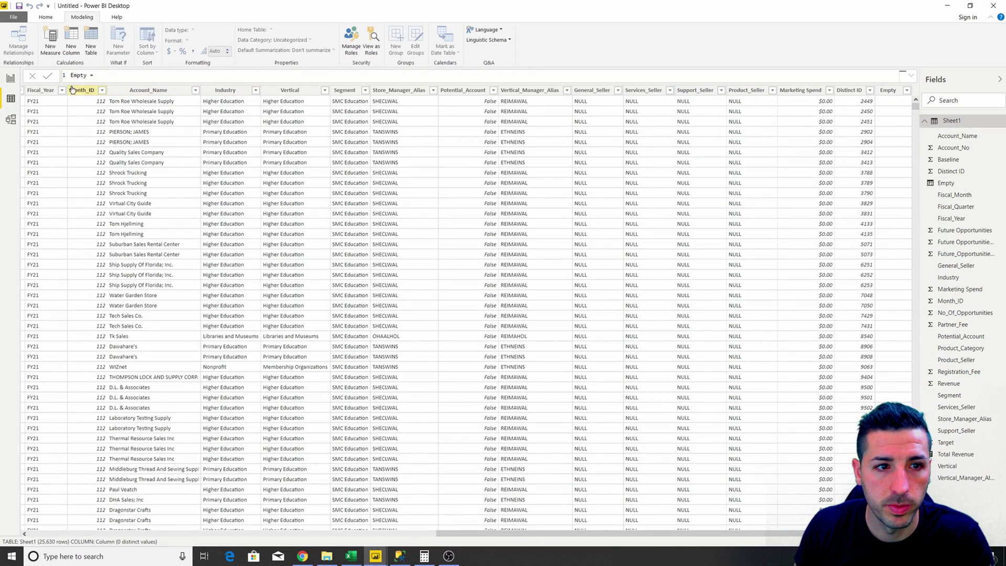
{"action": "left_click_drag", "start_coordinate": [486, 534], "coordinate": [73, 536]}
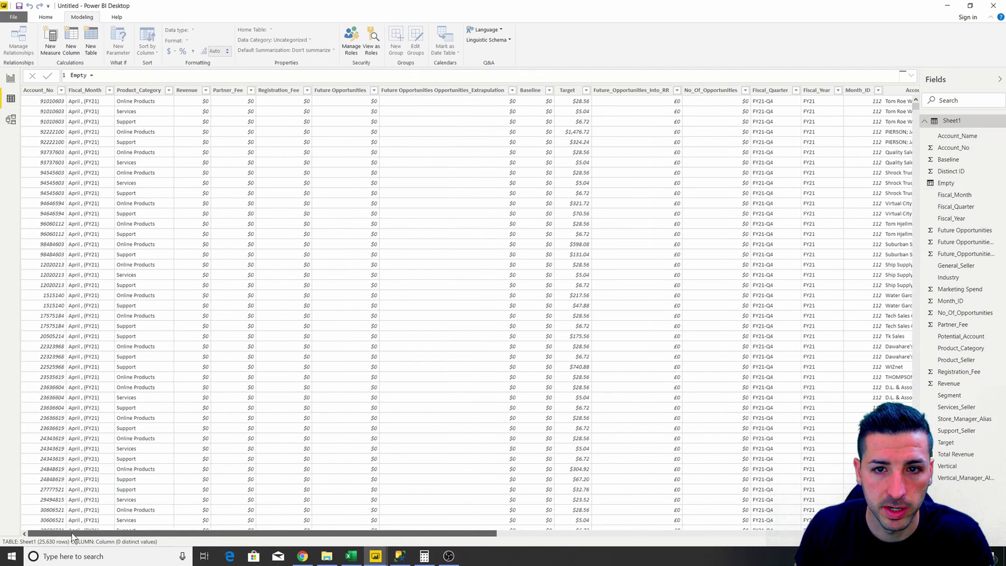
{"action": "left_click", "coordinate": [568, 90]}
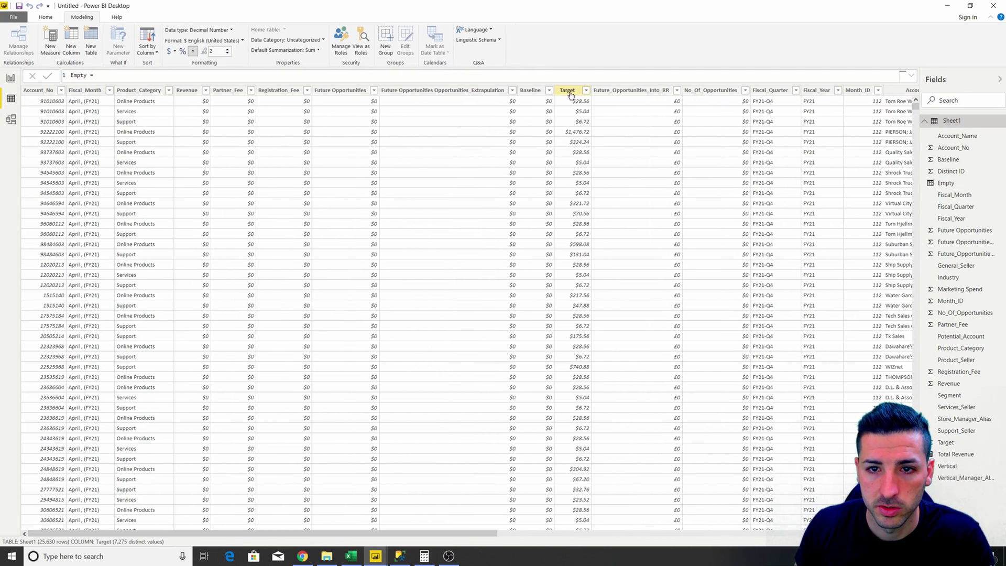
{"action": "left_click", "coordinate": [228, 54]}
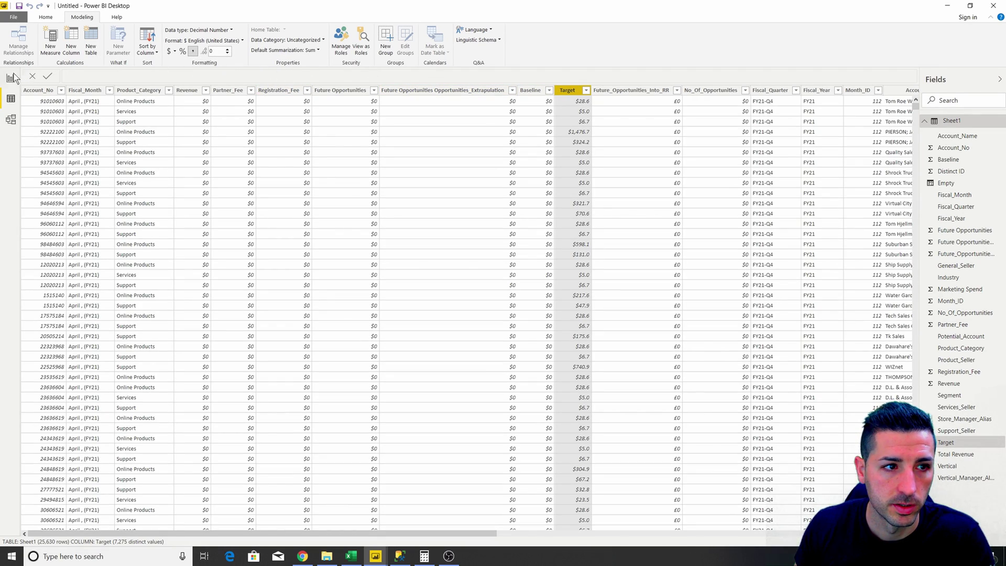
{"action": "left_click", "coordinate": [11, 78]}
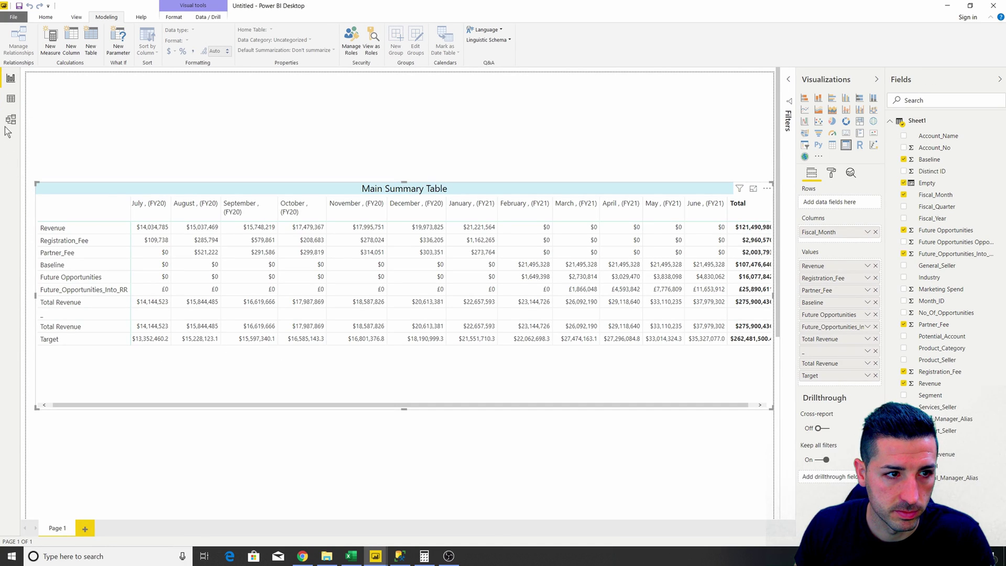
{"action": "left_click", "coordinate": [10, 99]}
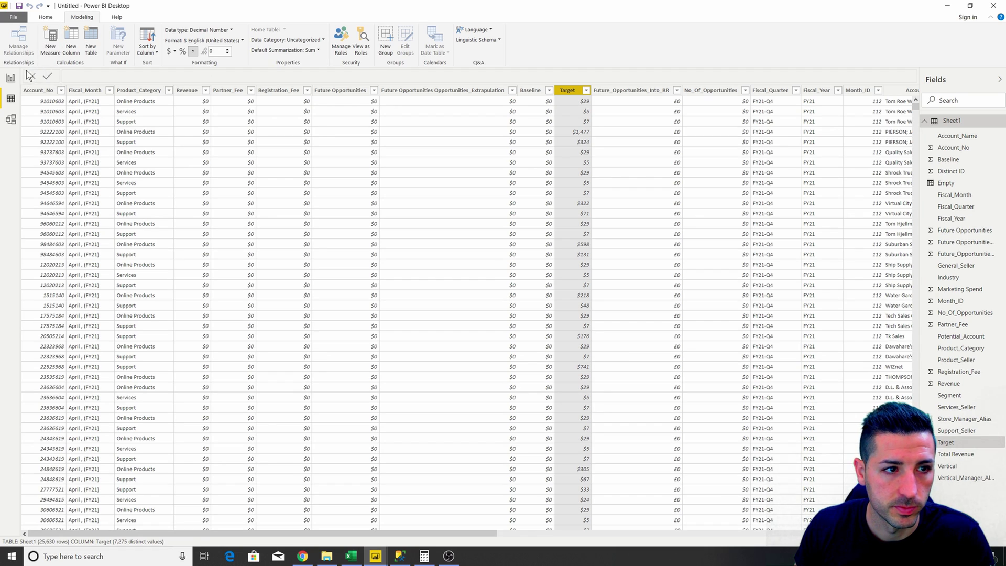
Add Empty again below Target in the report matrix's values, renamed to an underscore (_).
{"action": "left_click", "coordinate": [11, 77]}
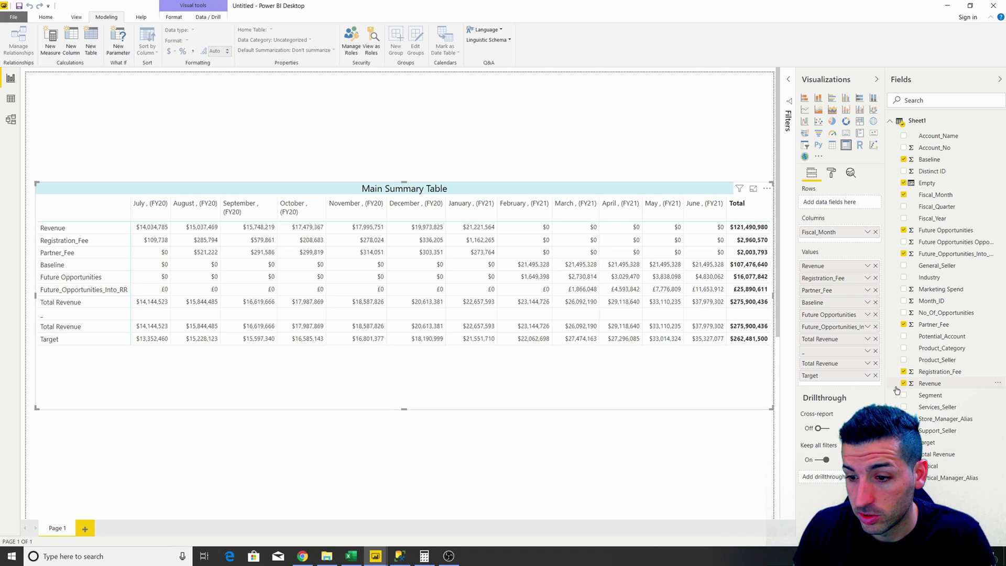
{"action": "left_click_drag", "start_coordinate": [927, 181], "coordinate": [844, 381]}
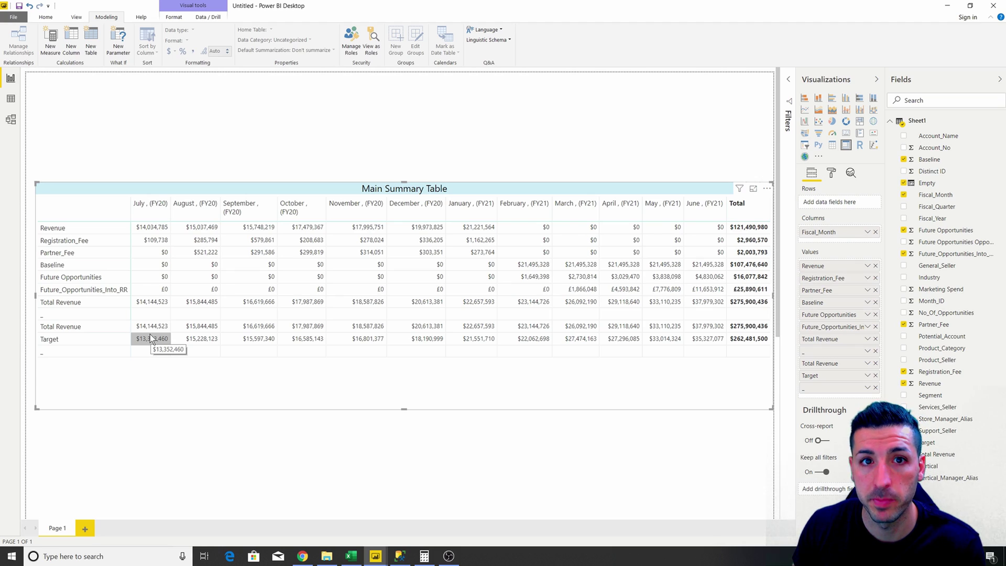
Start a new measure in Sheet1 named Revenue Vs Target $.
{"action": "left_click", "coordinate": [9, 102]}
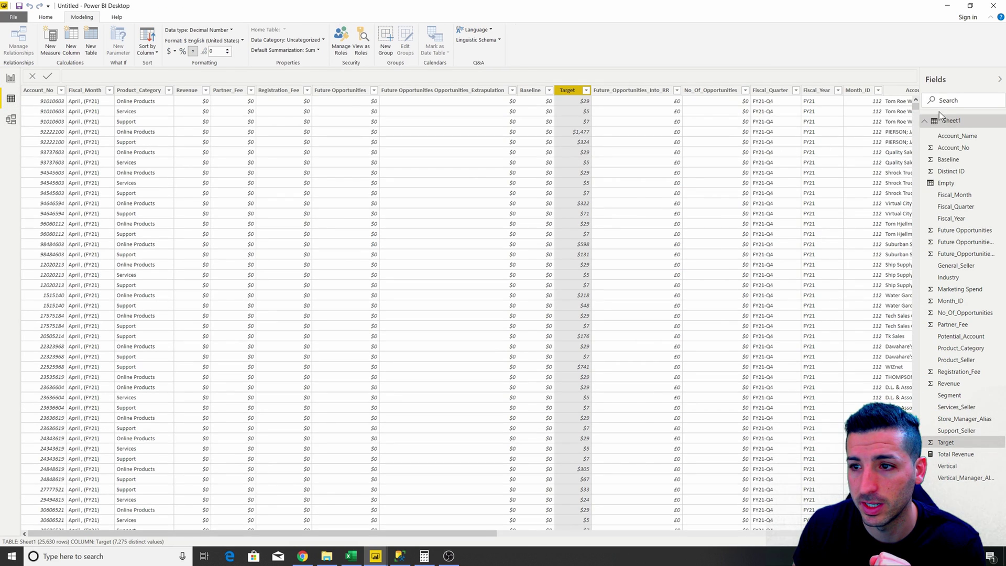
{"action": "right_click", "coordinate": [966, 121]}
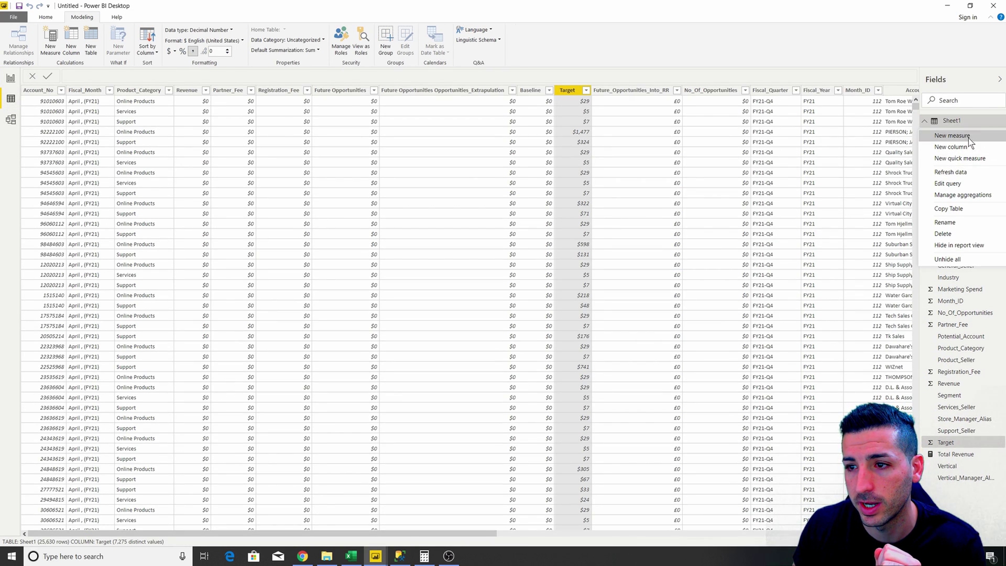
{"action": "left_click", "coordinate": [969, 137]}
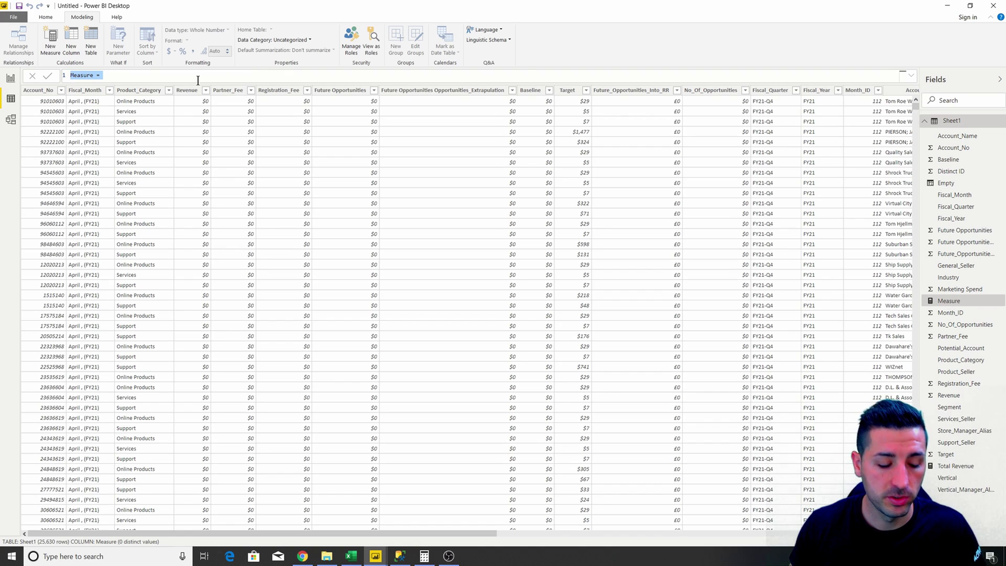
{"action": "type", "text": "Revenue"}
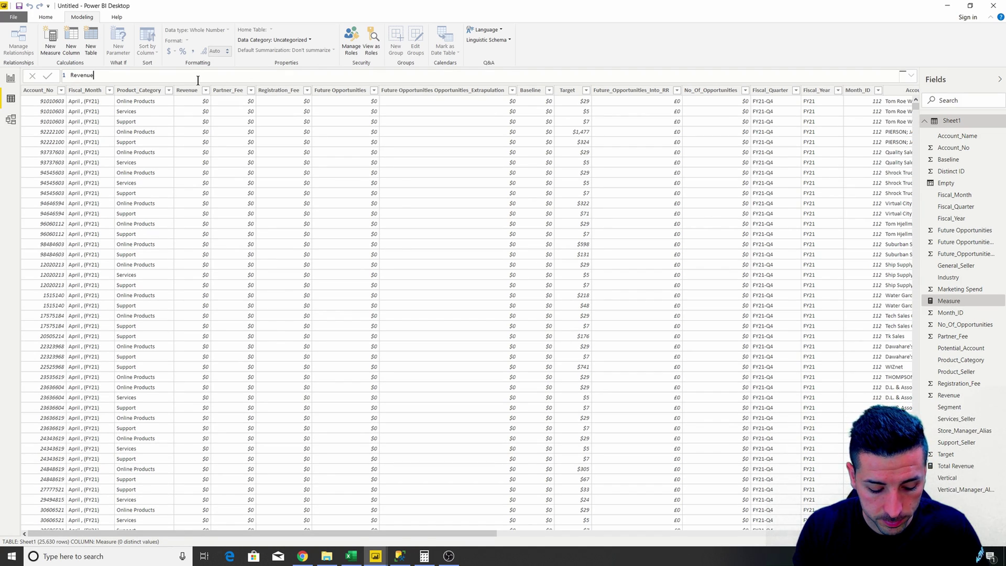
{"action": "type", "text": " Vs Target"}
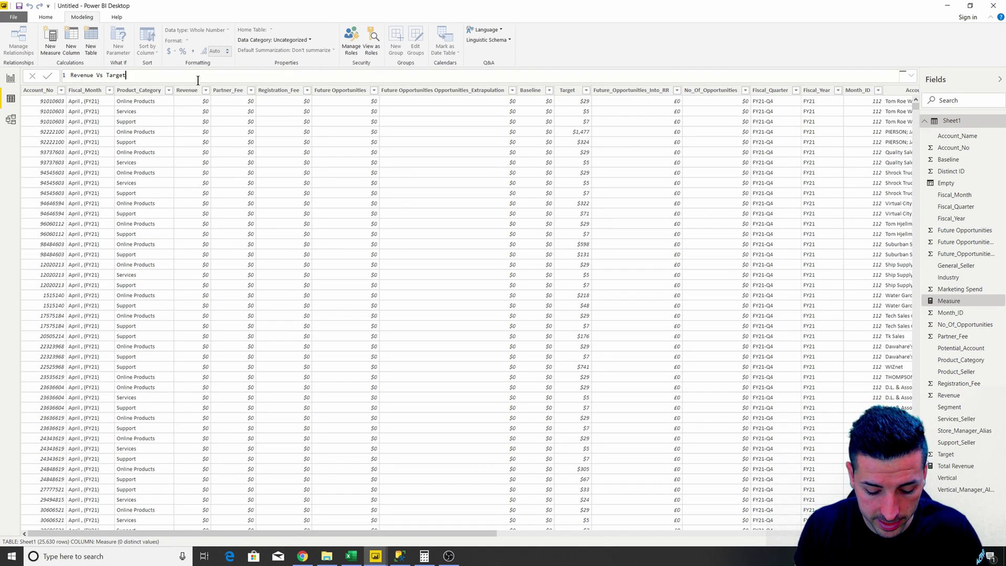
{"action": "type", "text": " $ ="}
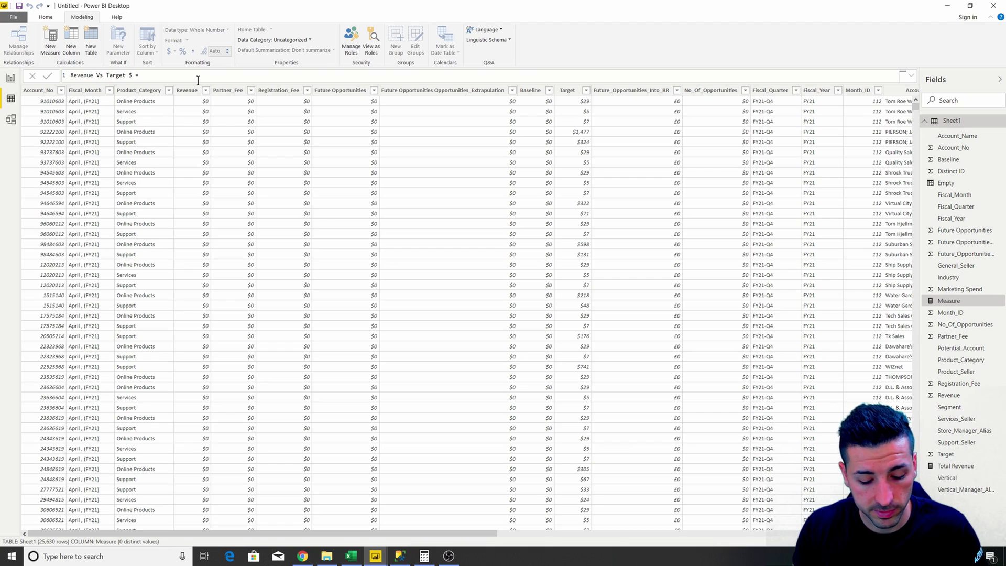
Define the measure as [Total Revenue] - sum(Sheet1[Target]) and commit it.
{"action": "type", "text": " to"}
{"action": "double_click", "coordinate": [184, 170]}
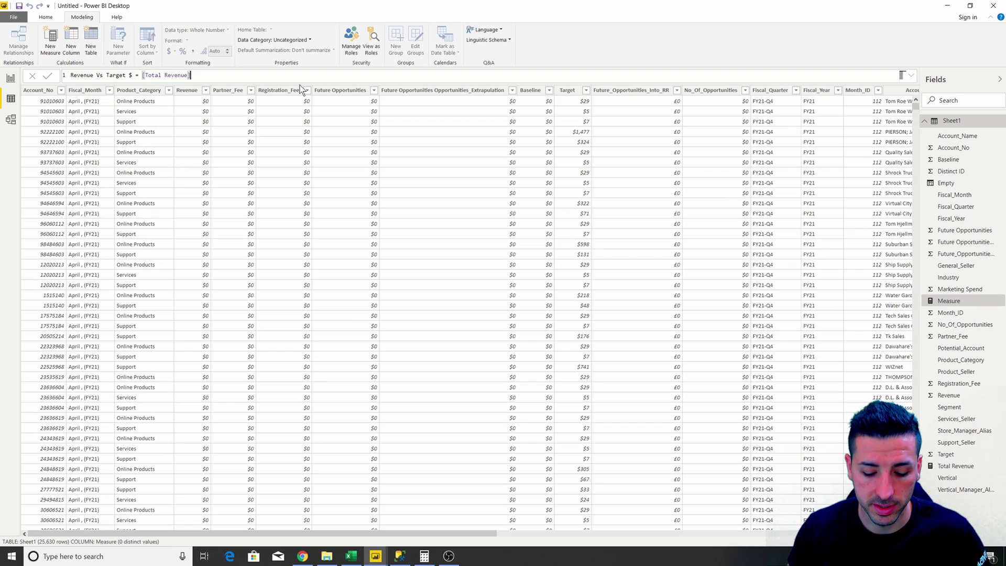
{"action": "type", "text": "- sum"}
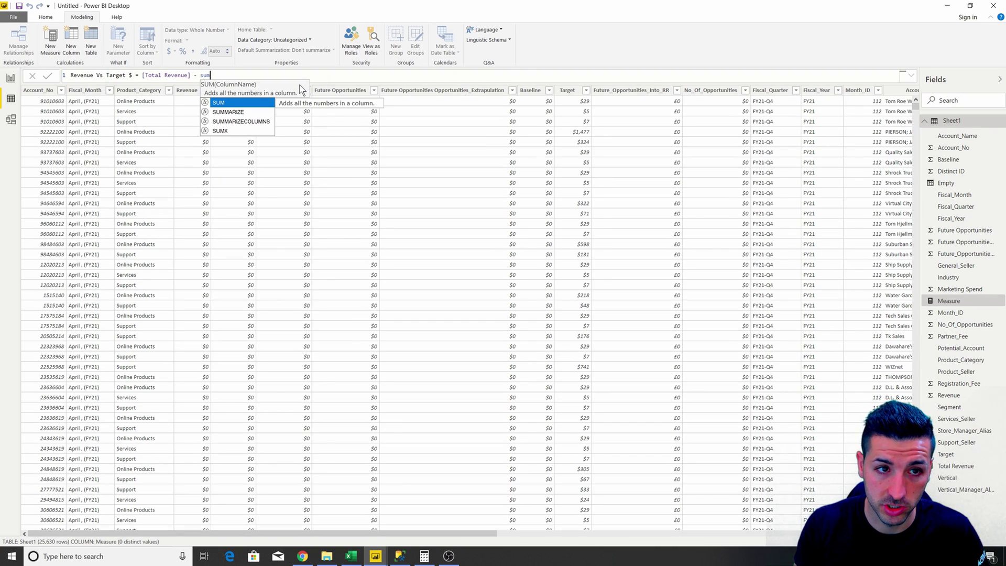
{"action": "type", "text": "("}
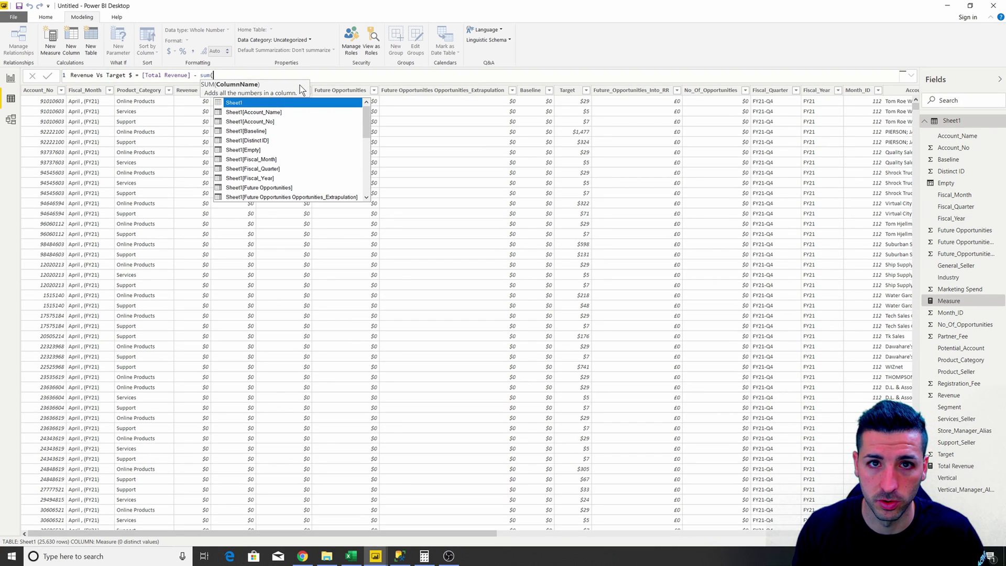
{"action": "type", "text": "tar"}
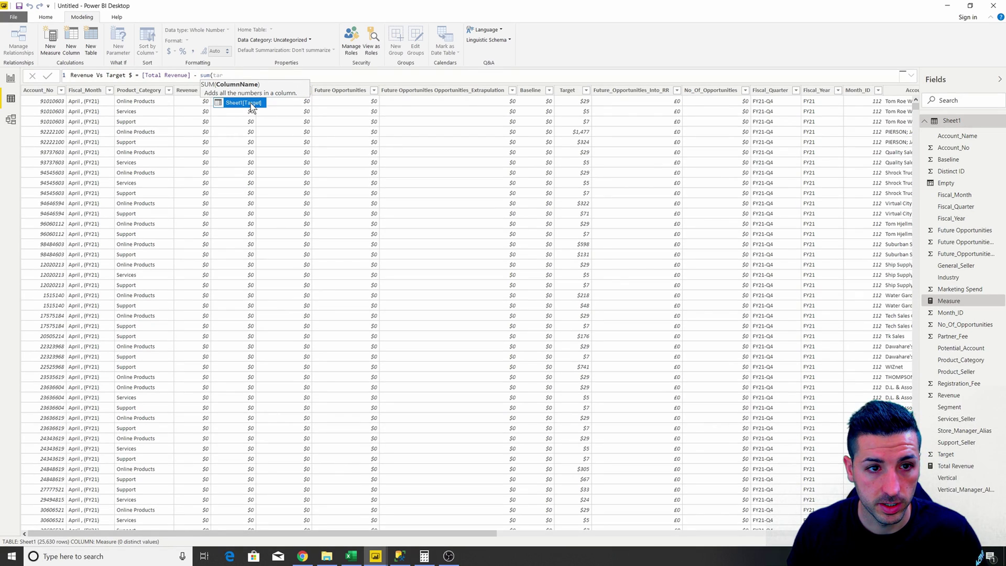
{"action": "key", "text": "Tab"}
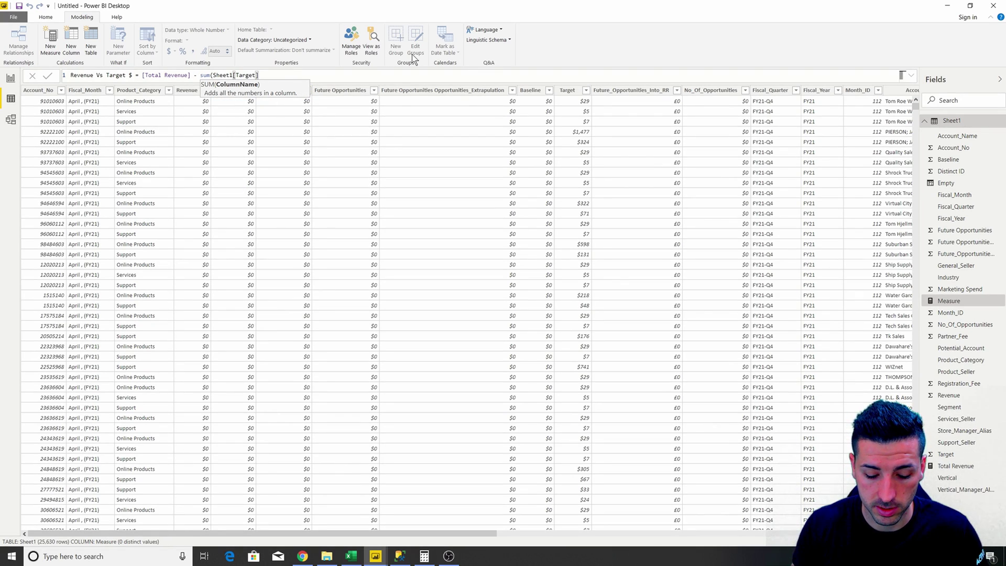
{"action": "type", "text": ")"}
{"action": "key", "text": "Return"}
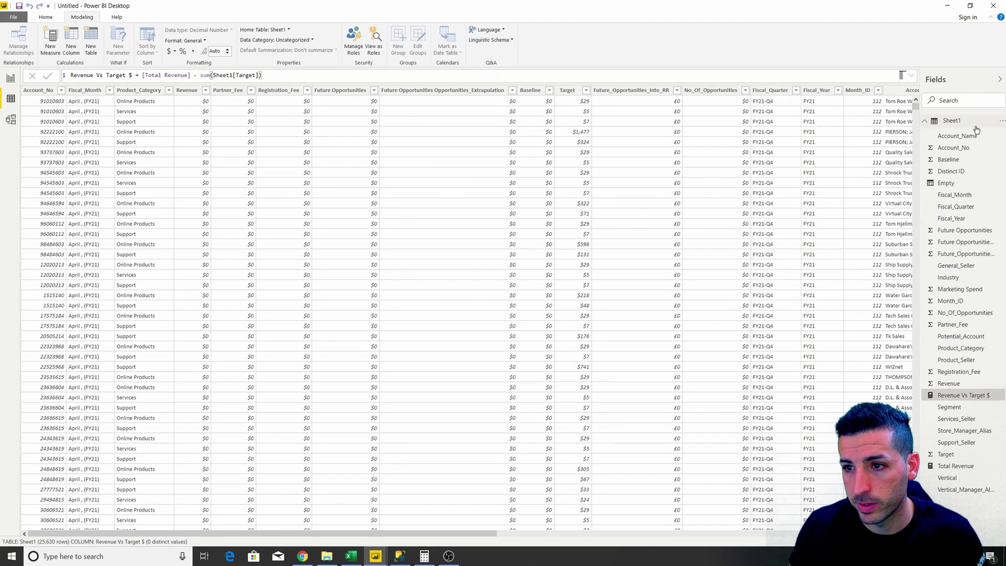
Start a new measure in Sheet1 named Revenue Vs Target %, beginning its formula with [Total Revenue].
{"action": "right_click", "coordinate": [959, 125]}
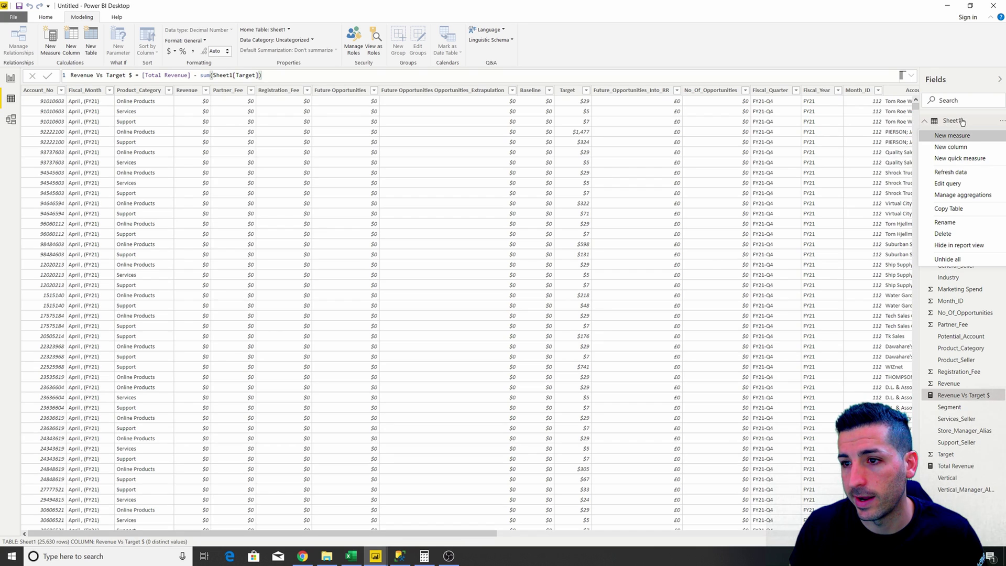
{"action": "left_click", "coordinate": [958, 148]}
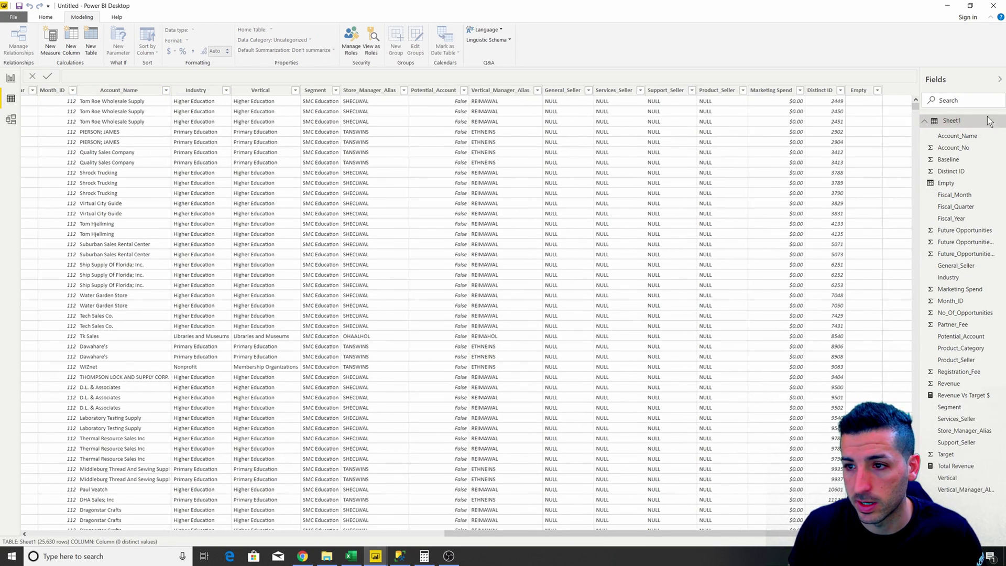
{"action": "right_click", "coordinate": [955, 124]}
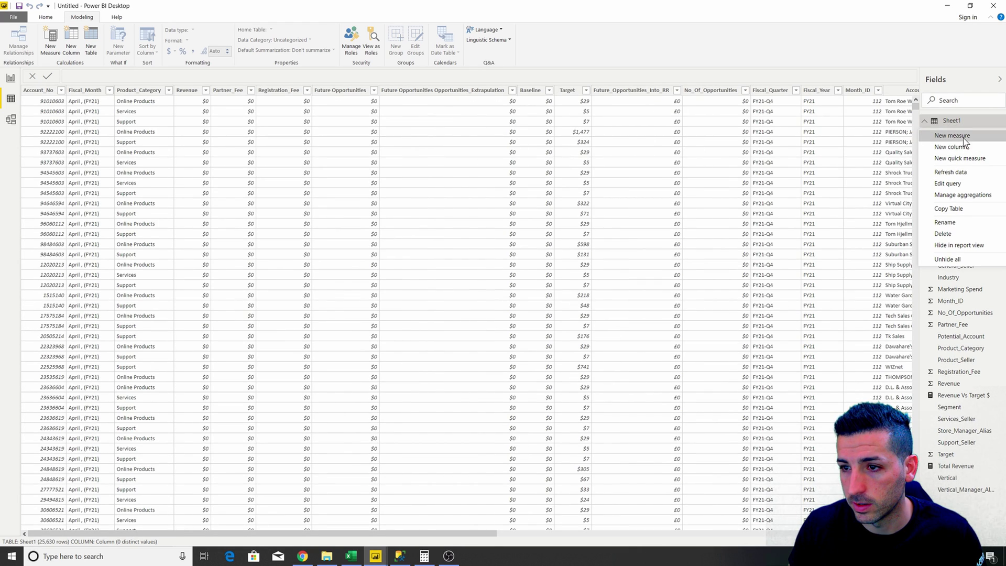
{"action": "left_click", "coordinate": [952, 136]}
{"action": "type", "text": "Re"}
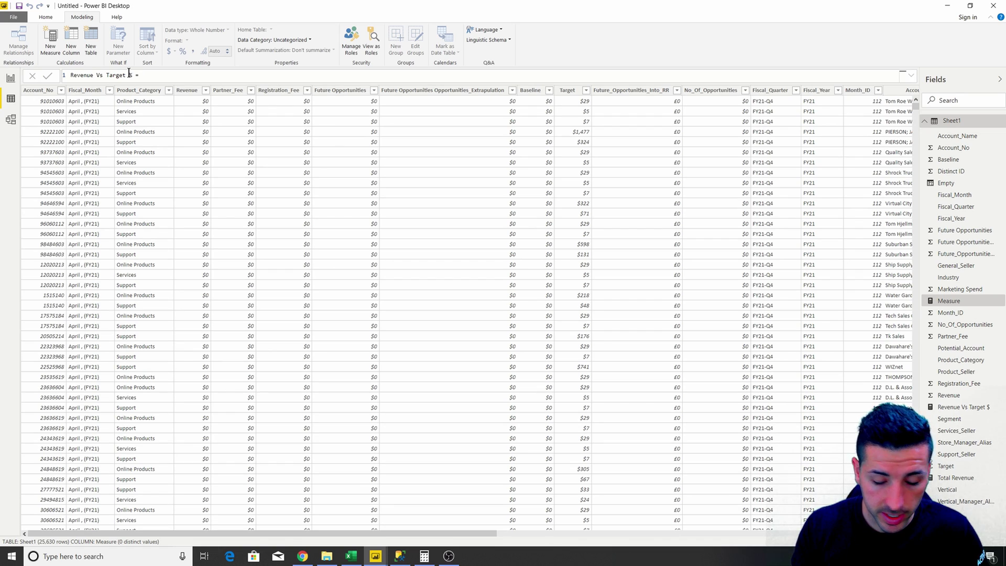
{"action": "type", "text": "to"}
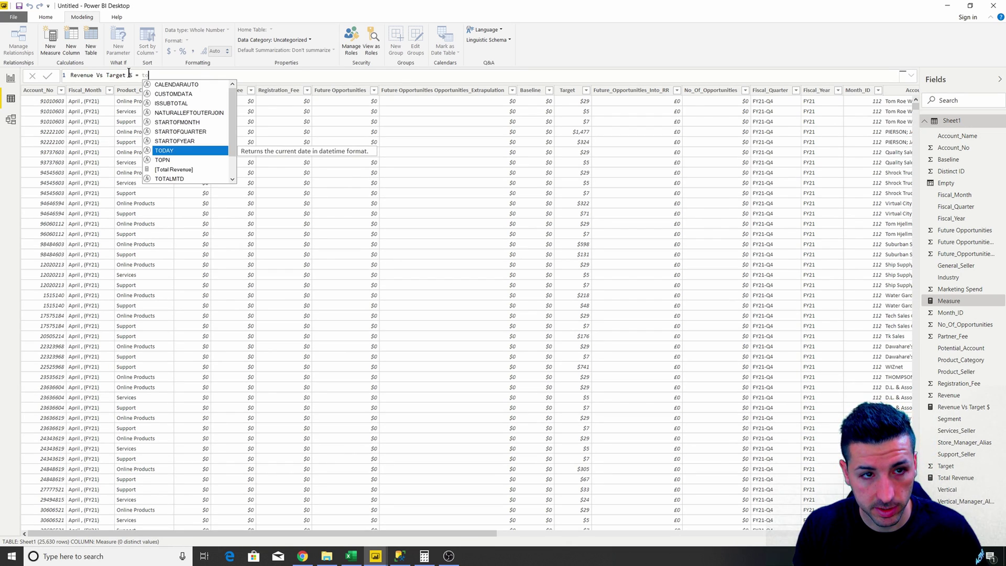
{"action": "type", "text": "ta"}
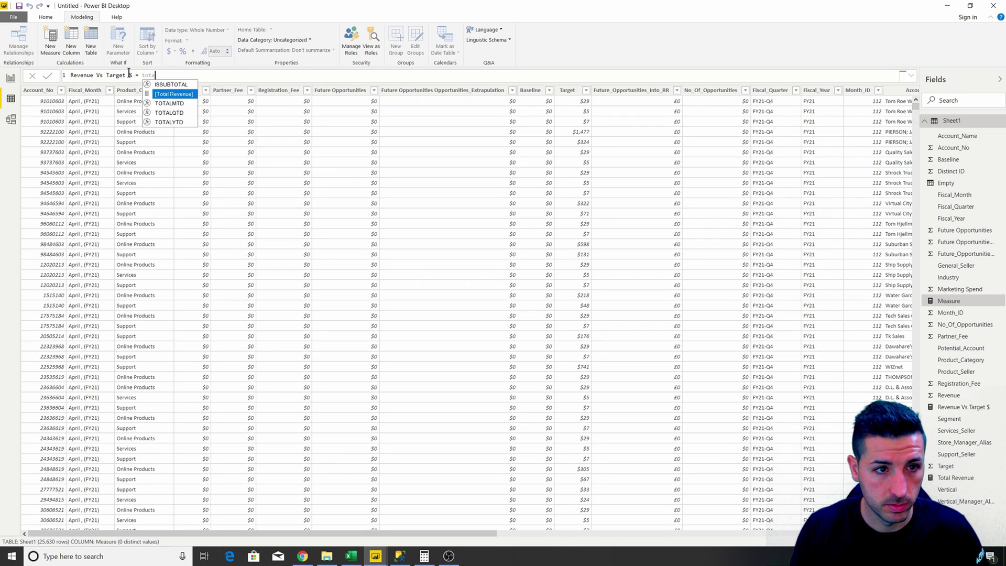
{"action": "key", "text": "Tab"}
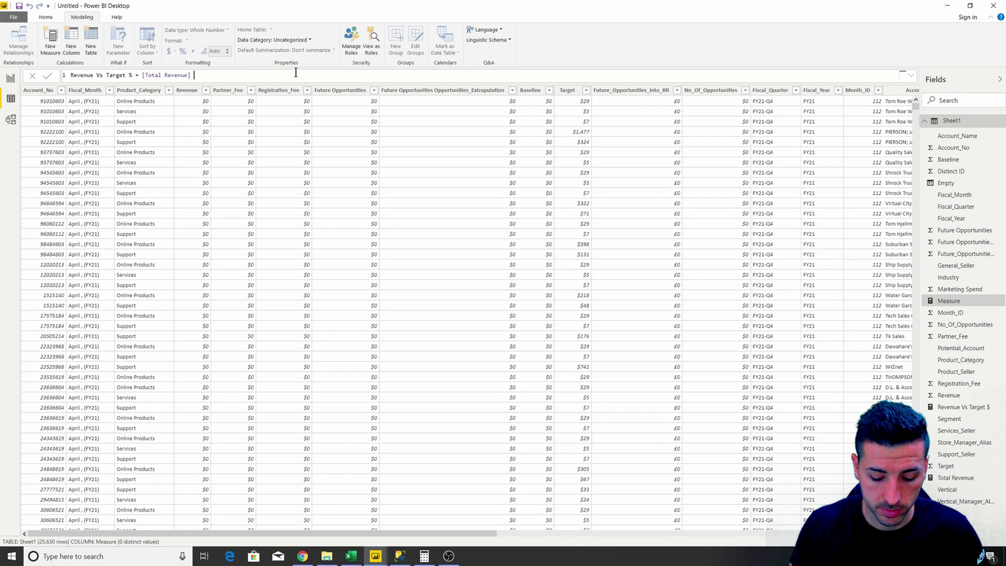
Complete the measure's formula as ([Total Revenue] / sum(Sheet1[Target])-1) and commit it.
{"action": "type", "text": "/ sum(targ"}
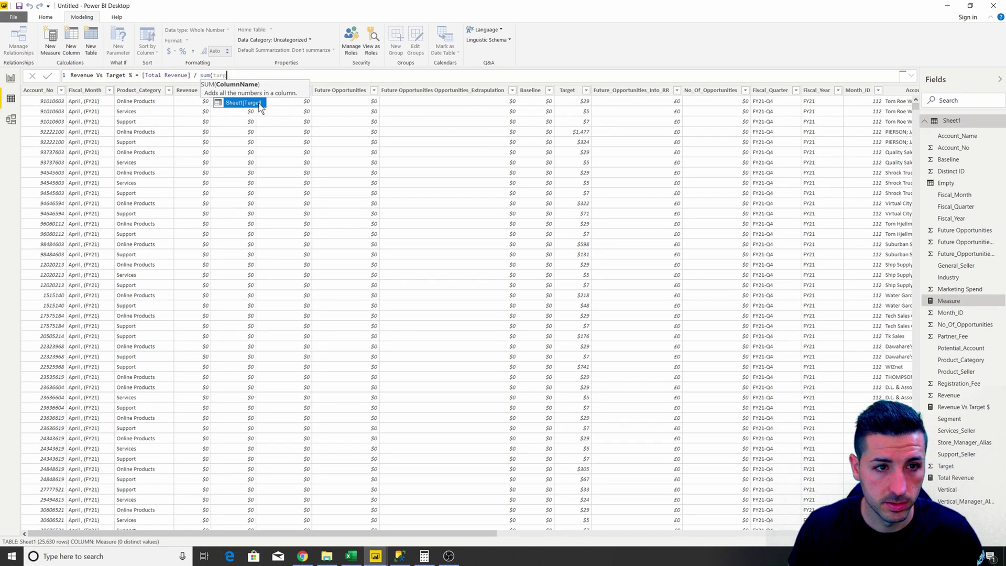
{"action": "left_click", "coordinate": [260, 104]}
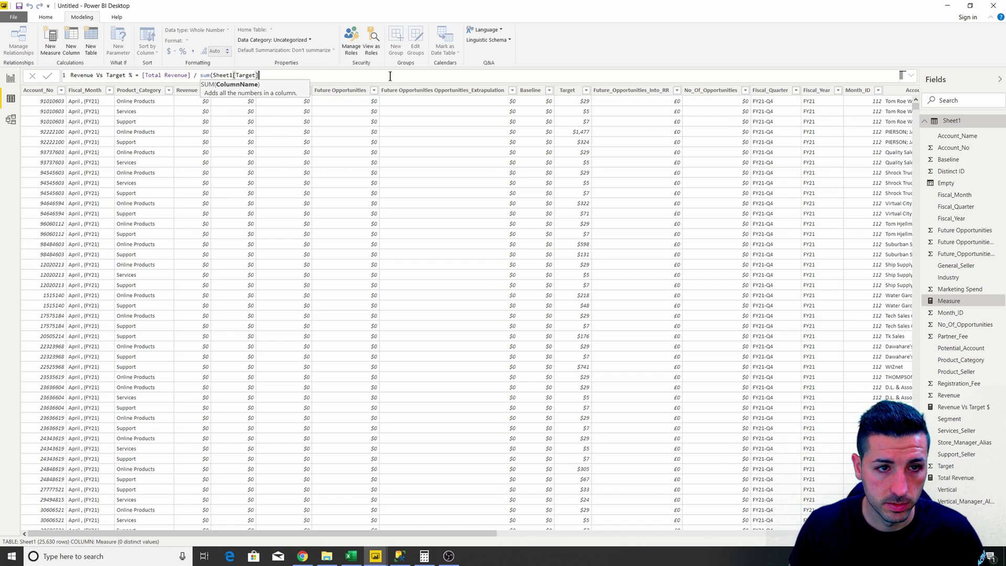
{"action": "type", "text": ")-1"}
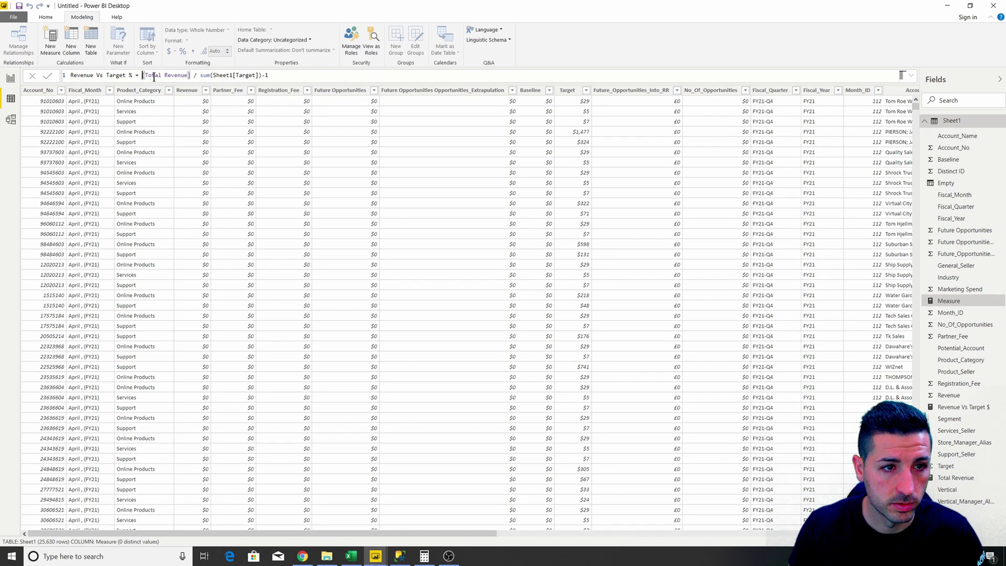
{"action": "type", "text": "("}
{"action": "key", "text": "End"}
{"action": "type", "text": ")"}
{"action": "key", "text": "Return"}
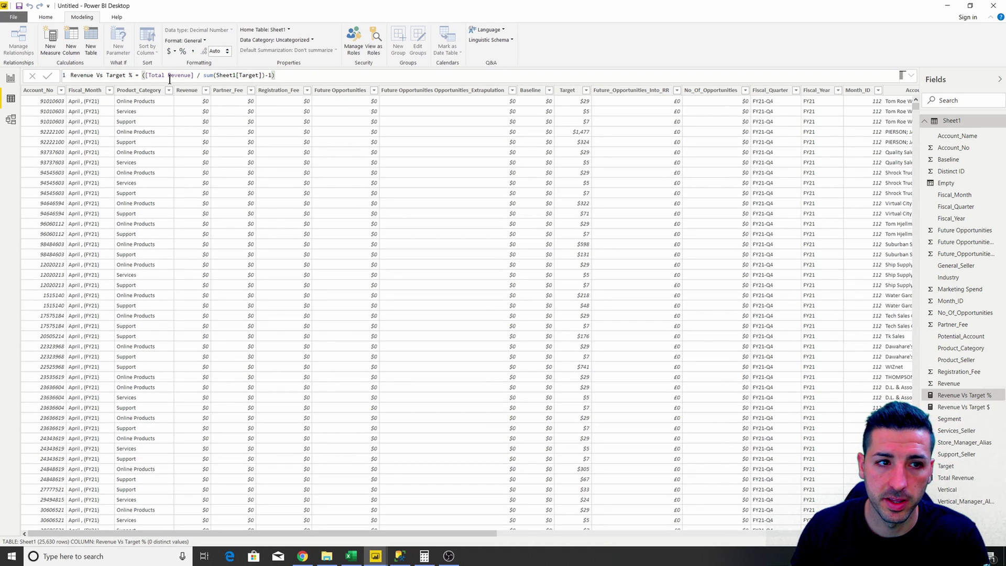
Add Revenue Vs Target $ and Revenue Vs Target % at the end of the report matrix's values and make the matrix taller.
{"action": "left_click", "coordinate": [10, 78]}
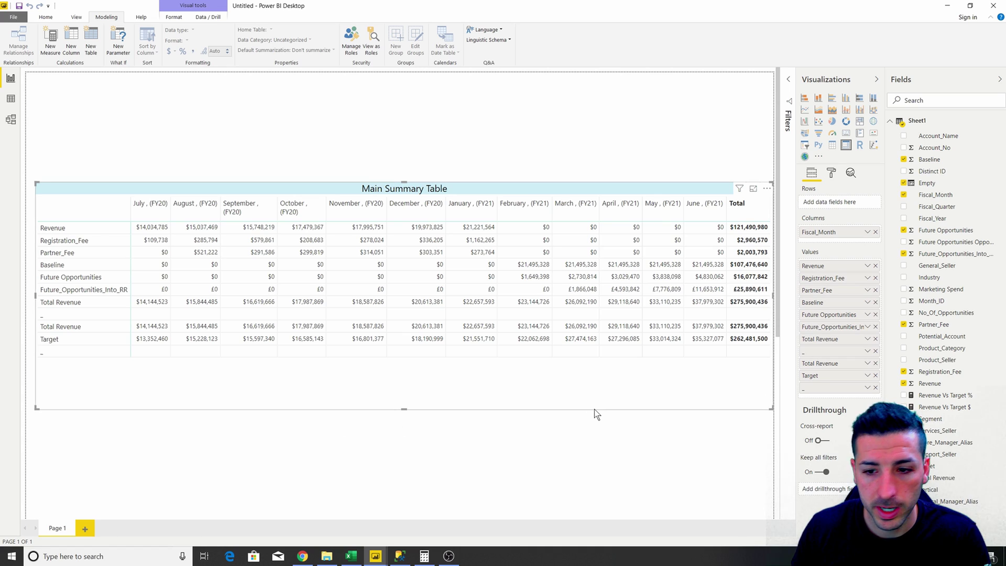
{"action": "left_click_drag", "start_coordinate": [939, 410], "coordinate": [828, 400]}
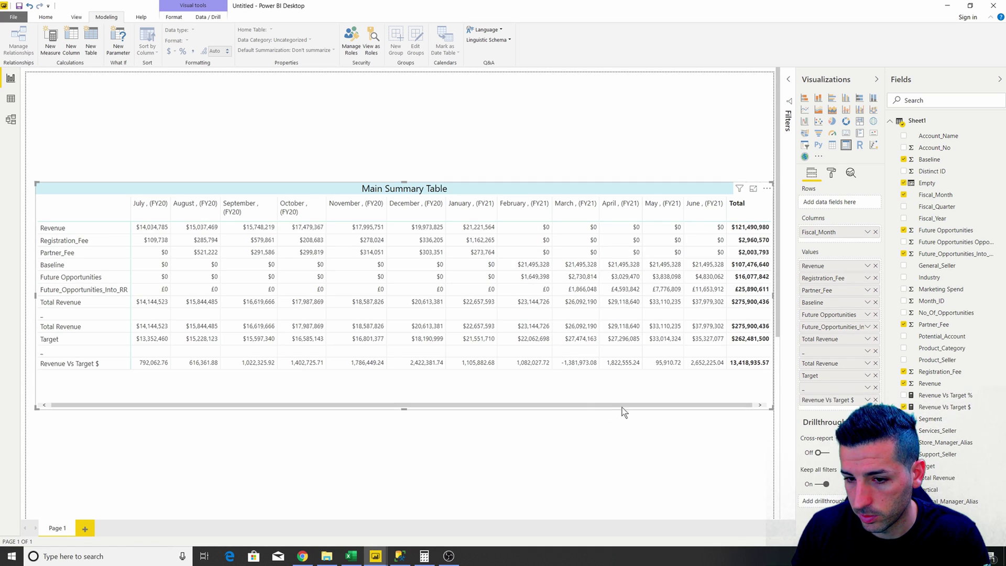
{"action": "left_click_drag", "start_coordinate": [960, 399], "coordinate": [828, 408]}
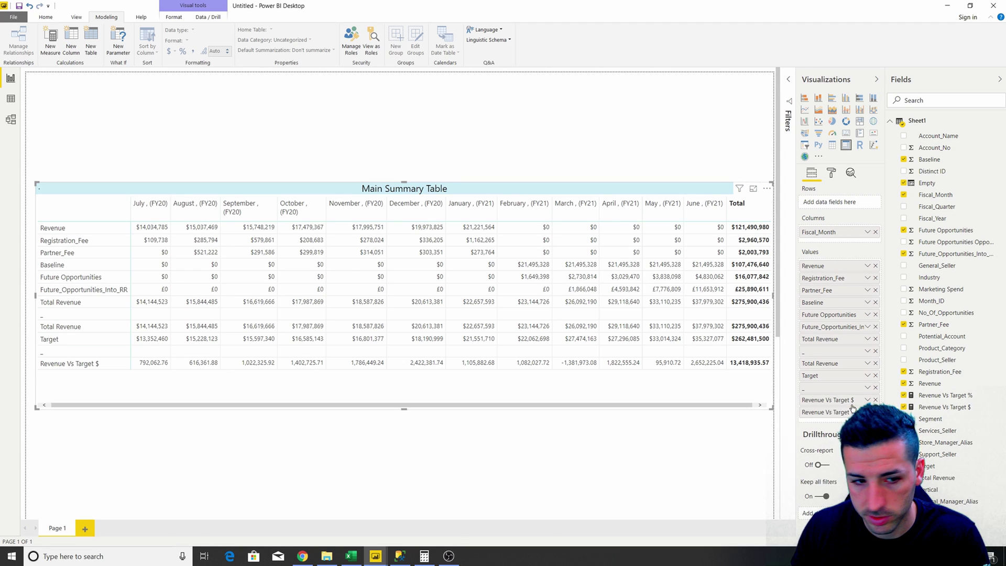
{"action": "left_click_drag", "start_coordinate": [404, 409], "coordinate": [402, 420]}
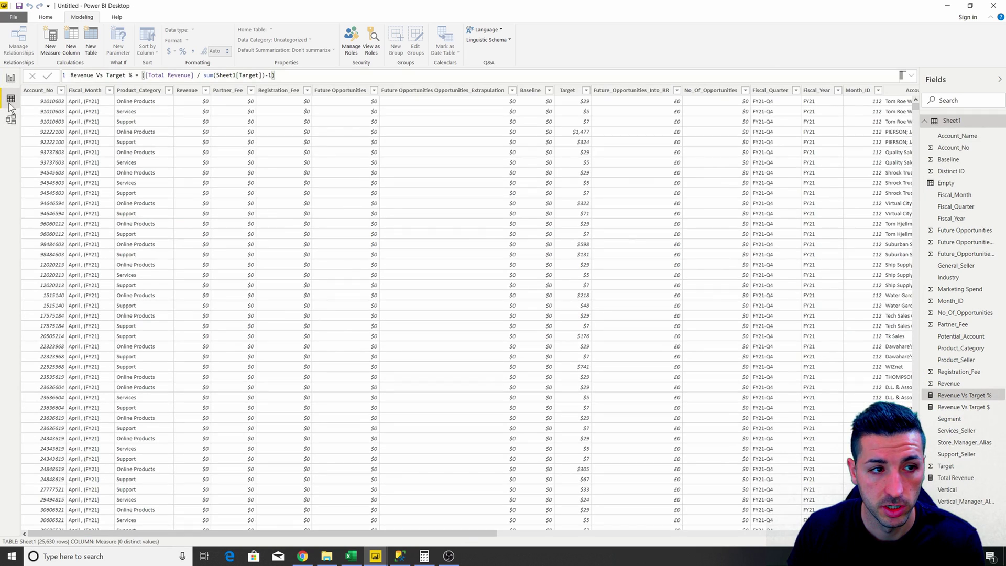
Format the Revenue Vs Target % measure as a percentage in the data view.
{"action": "left_click", "coordinate": [10, 99]}
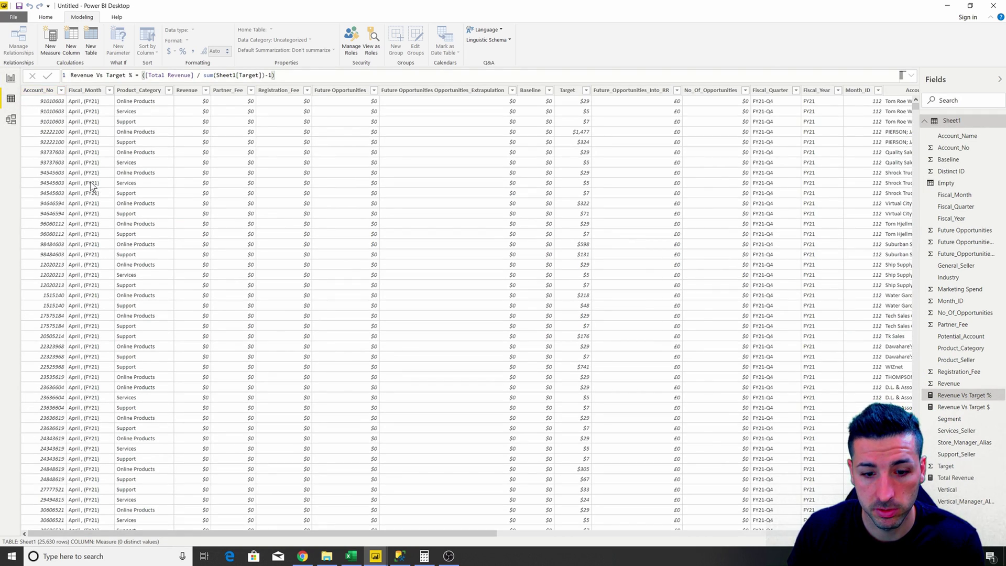
{"action": "left_click", "coordinate": [969, 397]}
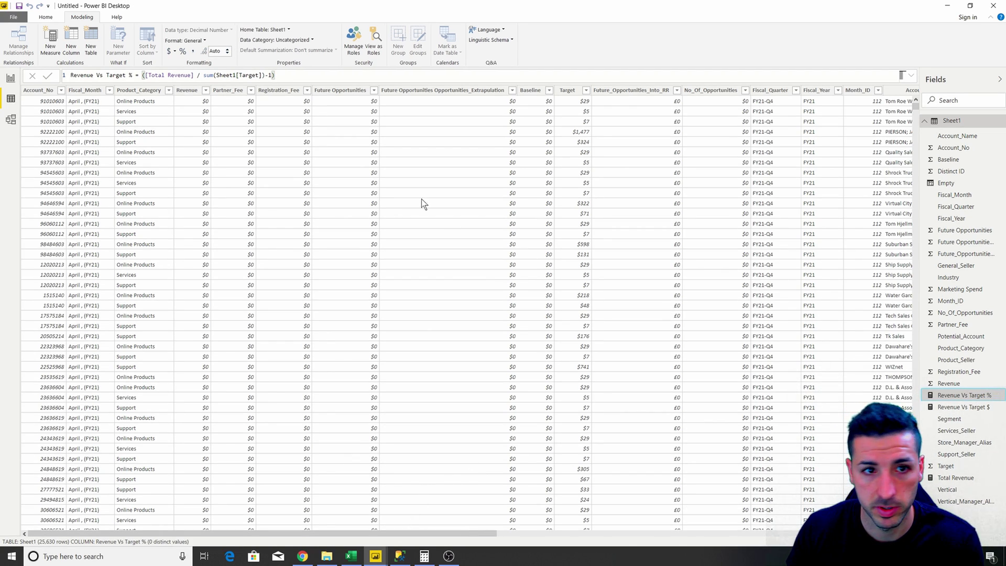
{"action": "left_click", "coordinate": [182, 52]}
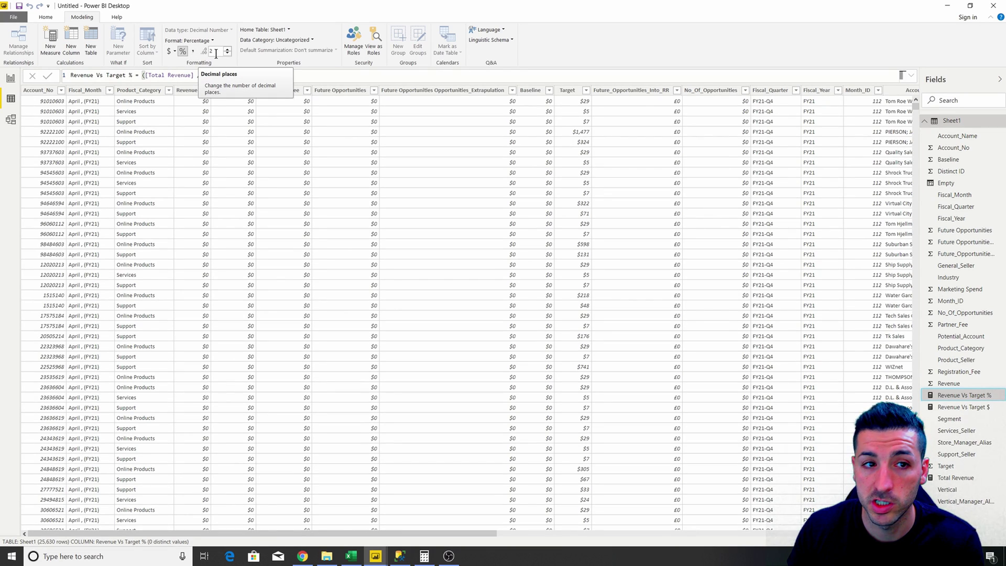
Format the Revenue Vs Target $ measure as $ English (United States) currency with 0 decimal places.
{"action": "left_click", "coordinate": [971, 407]}
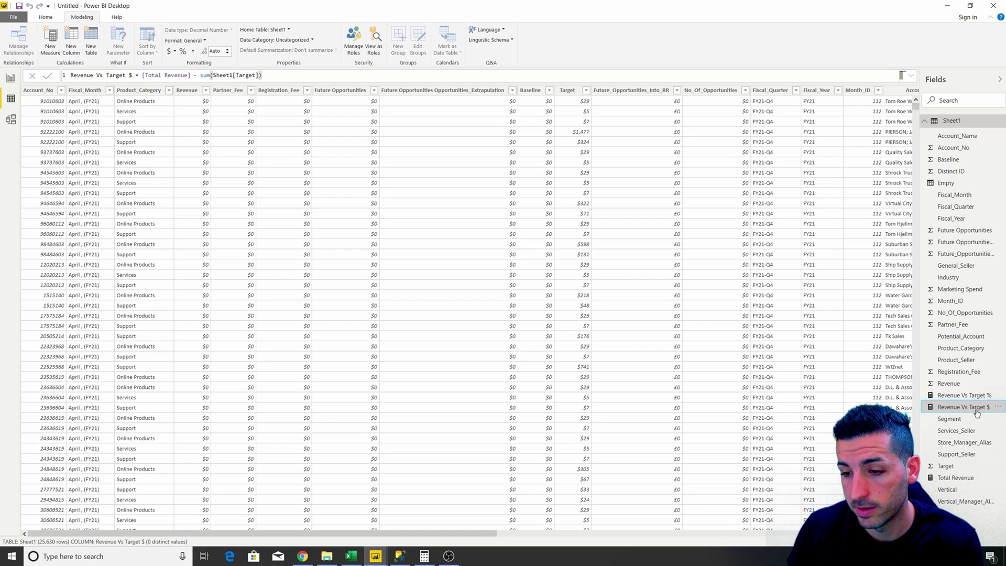
{"action": "left_click", "coordinate": [175, 51]}
{"action": "left_click", "coordinate": [210, 140]}
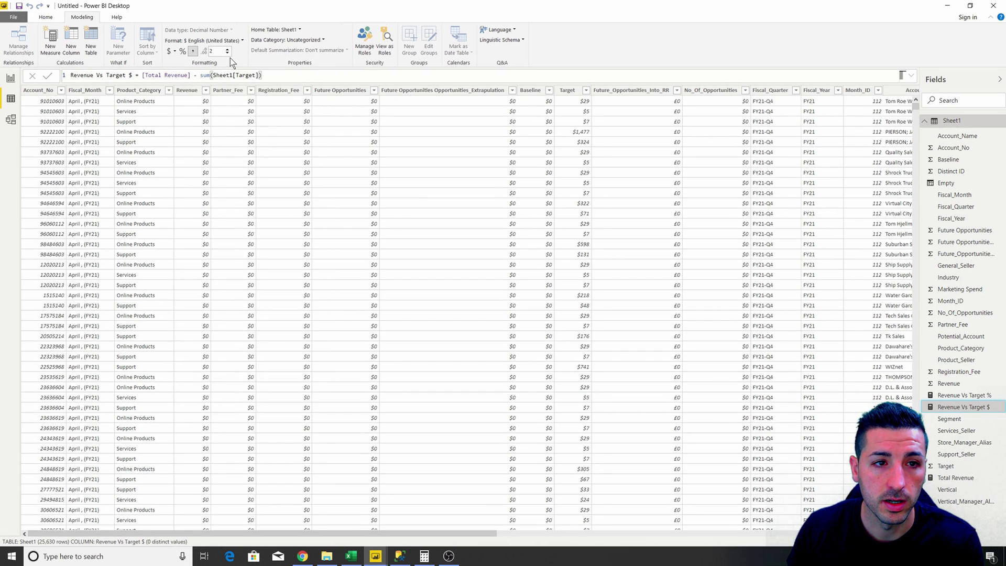
{"action": "left_click", "coordinate": [228, 53]}
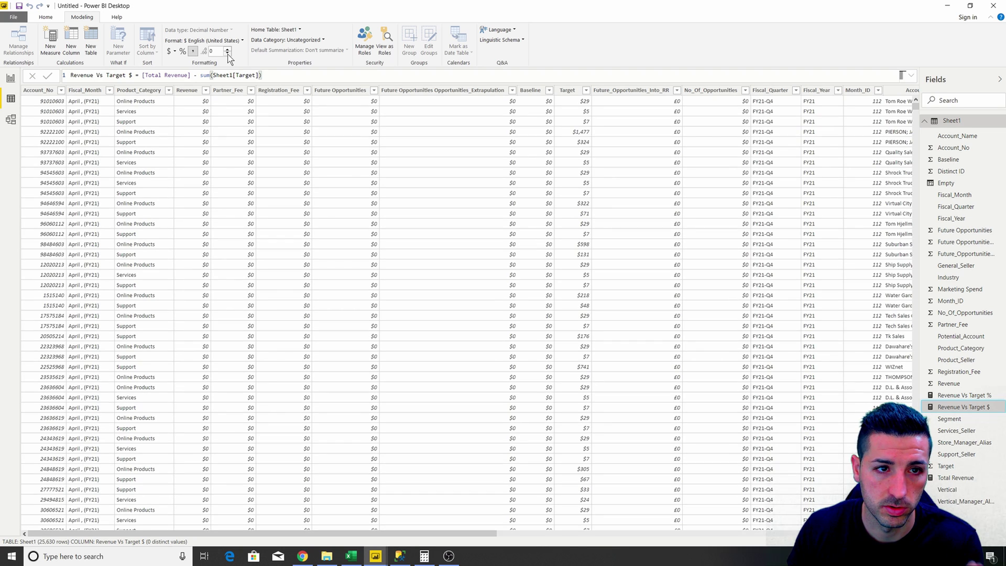
Return to the report and shorten the Main Summary Table so it ends just below its last row.
{"action": "left_click", "coordinate": [11, 78]}
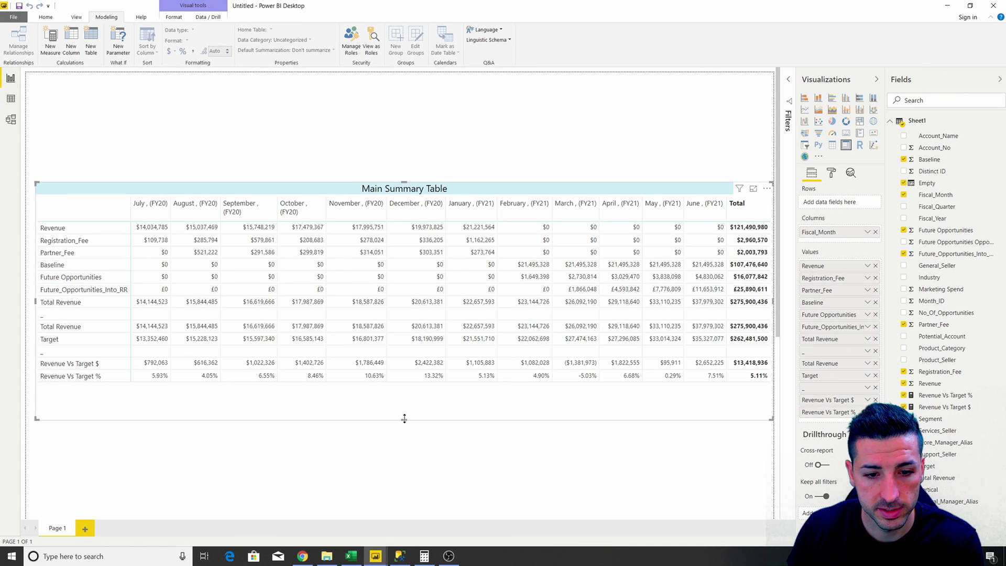
{"action": "left_click_drag", "start_coordinate": [405, 419], "coordinate": [407, 392]}
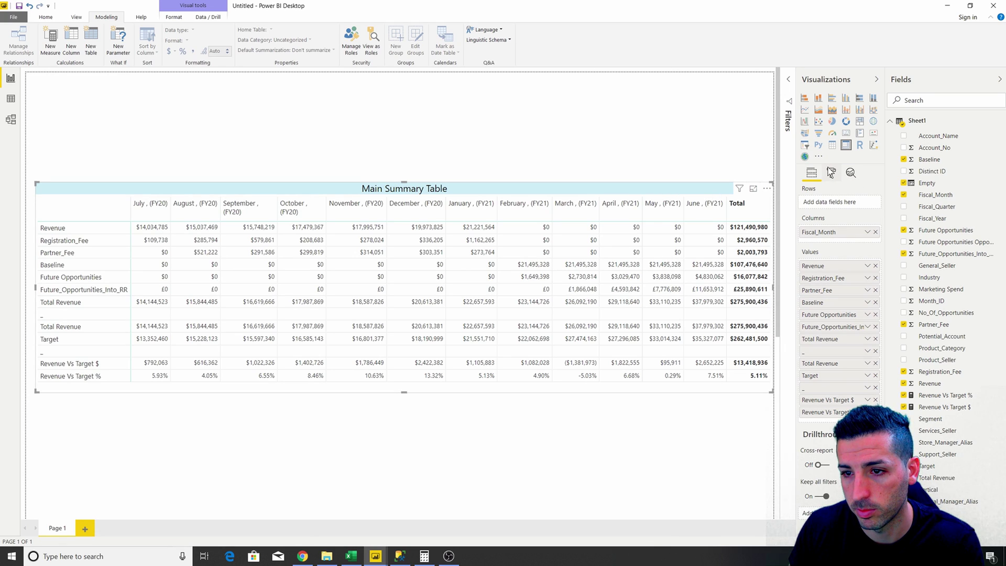
Turn on background color conditional formatting for Revenue Vs Target $ in the Main Summary Table.
{"action": "left_click", "coordinate": [831, 172]}
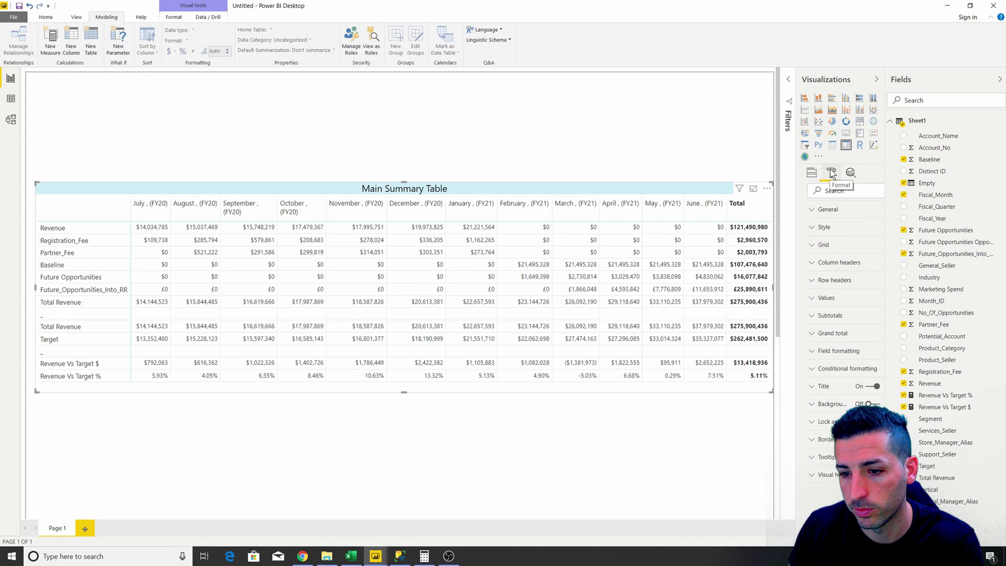
{"action": "left_click", "coordinate": [831, 369]}
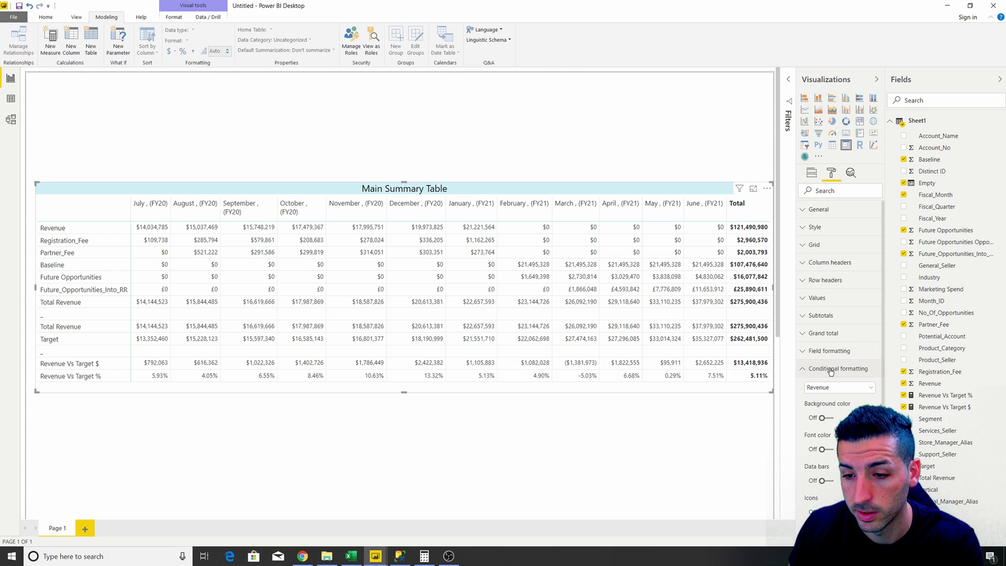
{"action": "scroll", "coordinate": [836, 367], "scroll_direction": "down", "scroll_amount": 2}
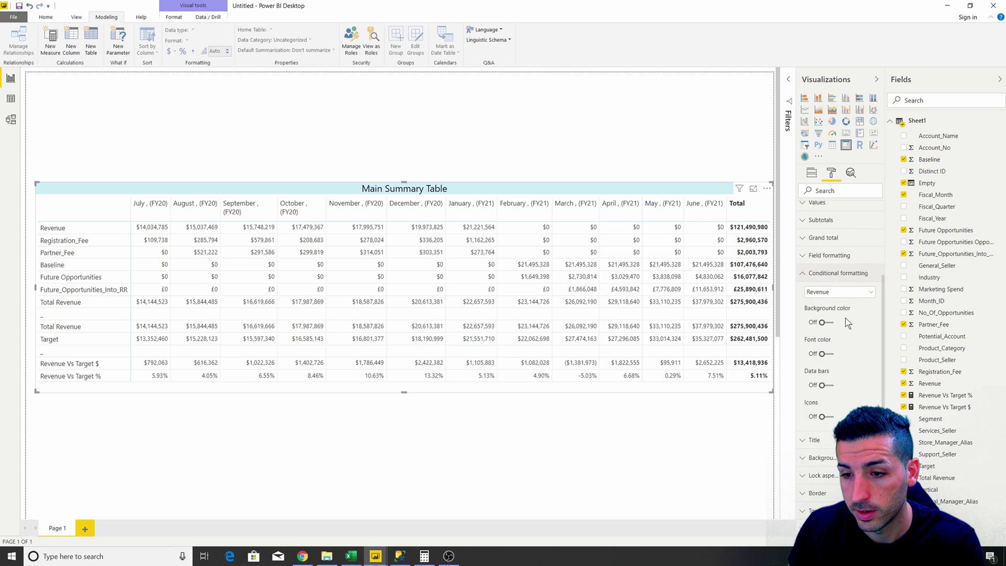
{"action": "left_click", "coordinate": [871, 295]}
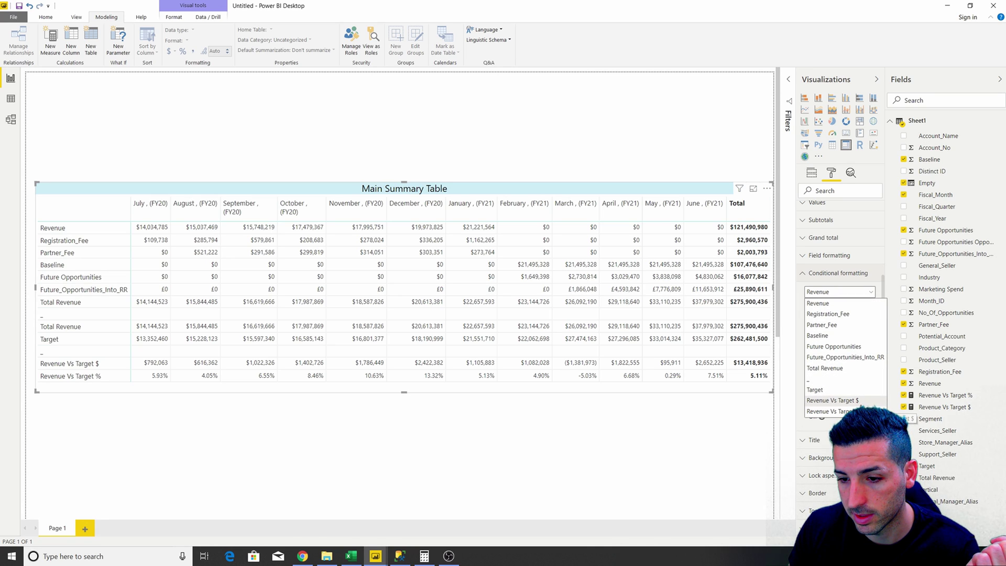
{"action": "left_click", "coordinate": [864, 401]}
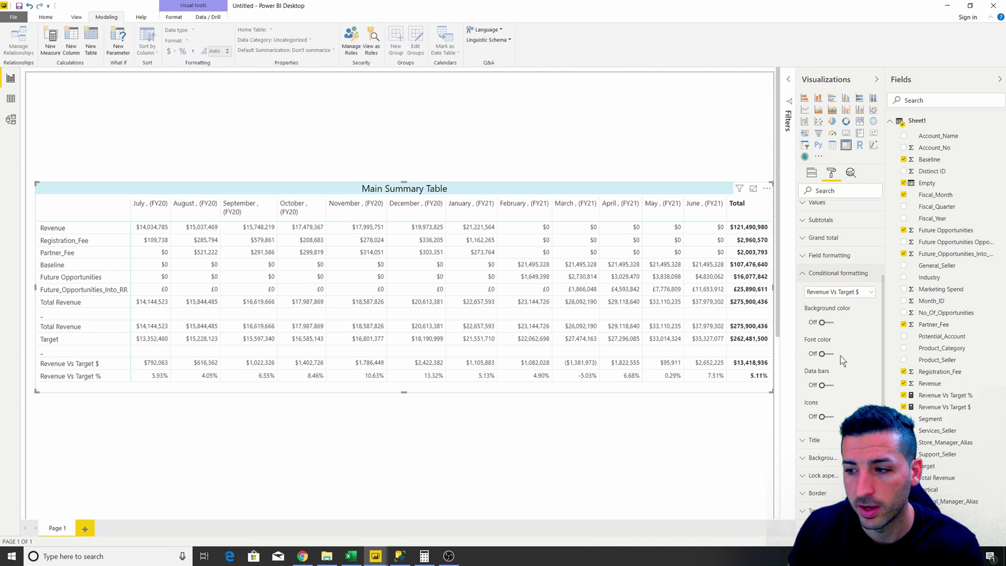
{"action": "left_click", "coordinate": [825, 324]}
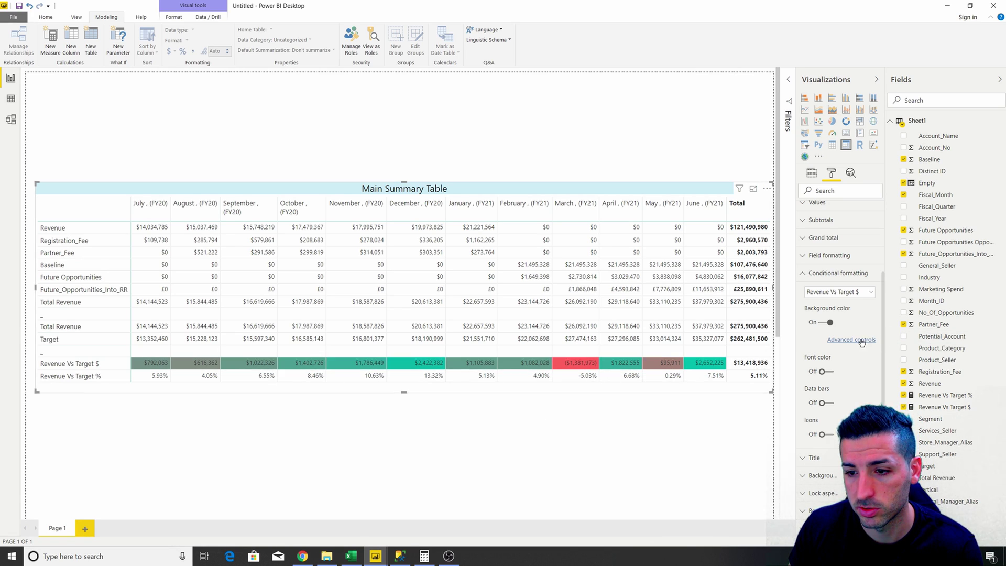
Set the Revenue Vs Target $ background color scale to light red for the lowest value and light green for the highest.
{"action": "left_click", "coordinate": [844, 344]}
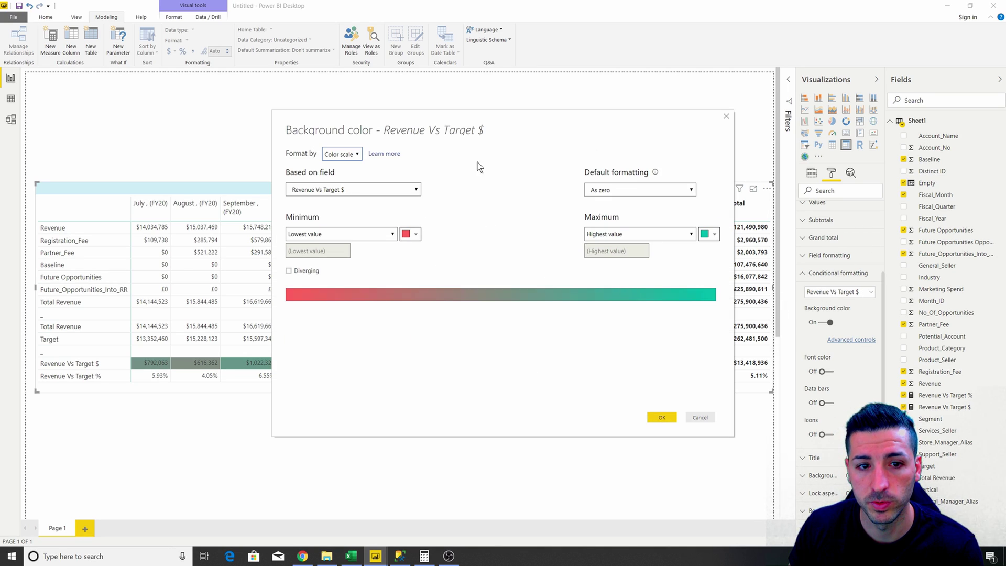
{"action": "left_click", "coordinate": [412, 234]}
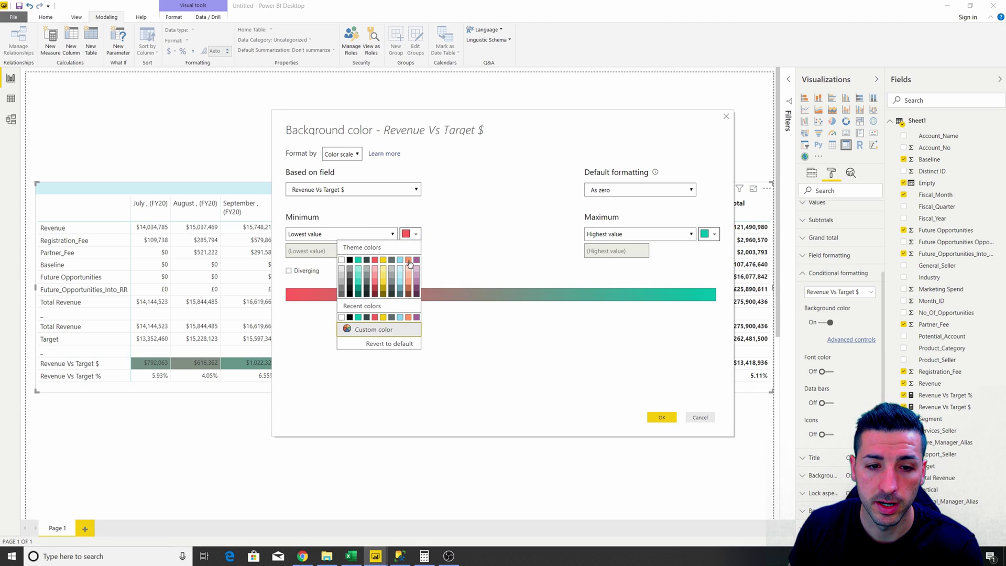
{"action": "left_click", "coordinate": [375, 271]}
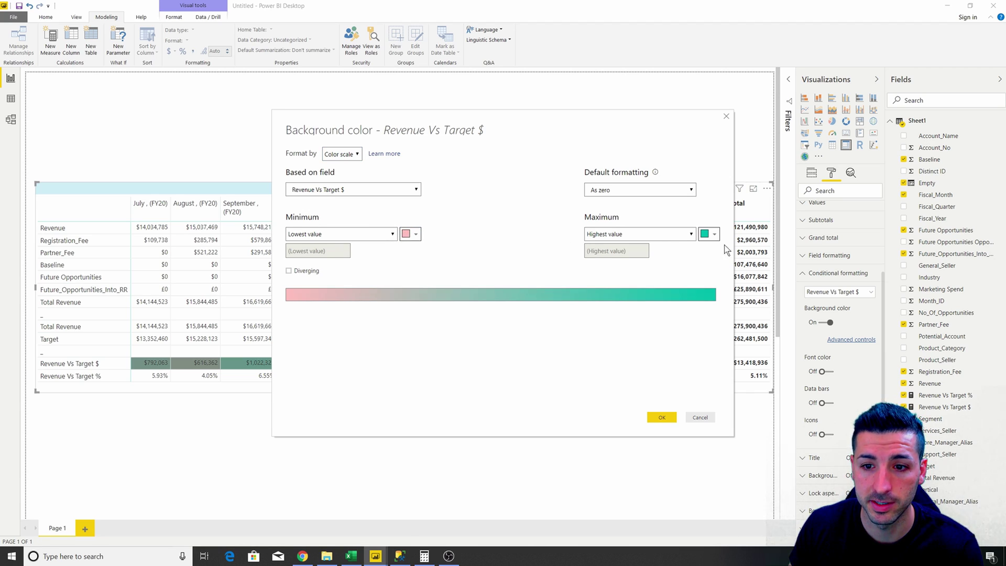
{"action": "left_click", "coordinate": [714, 235]}
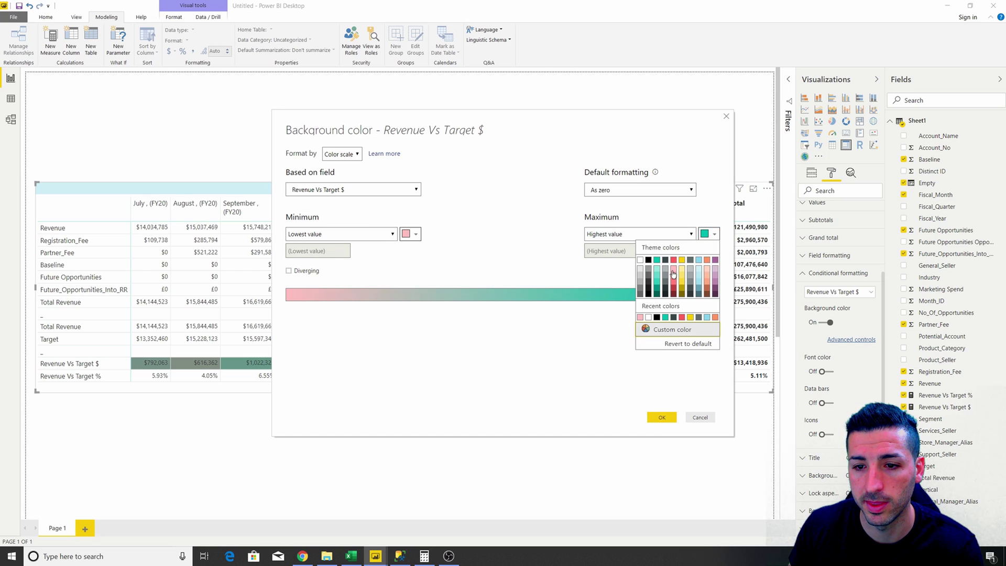
{"action": "left_click", "coordinate": [657, 268]}
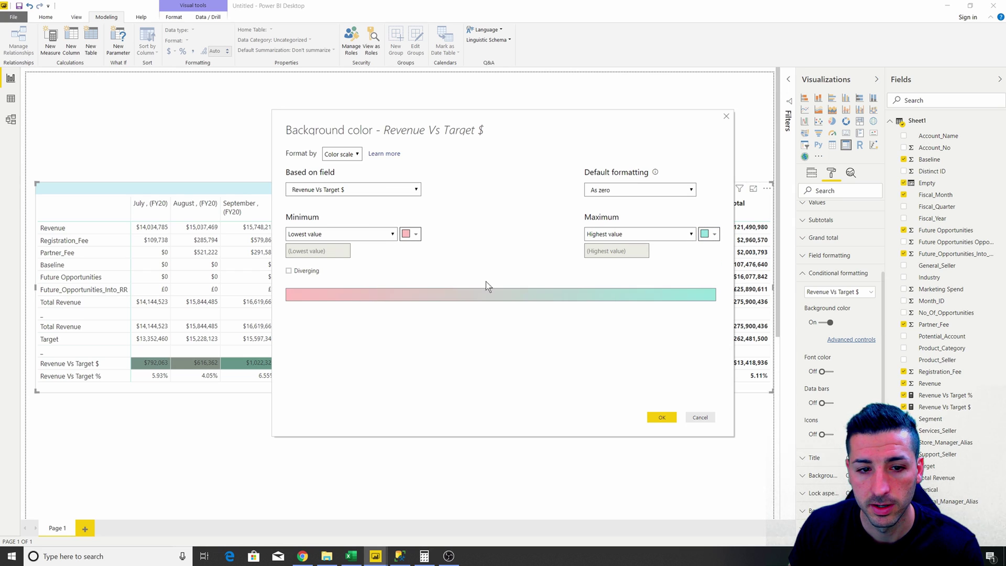
Make the Revenue Vs Target $ color scale diverging with light yellow for the middle value, and apply it.
{"action": "left_click", "coordinate": [288, 272]}
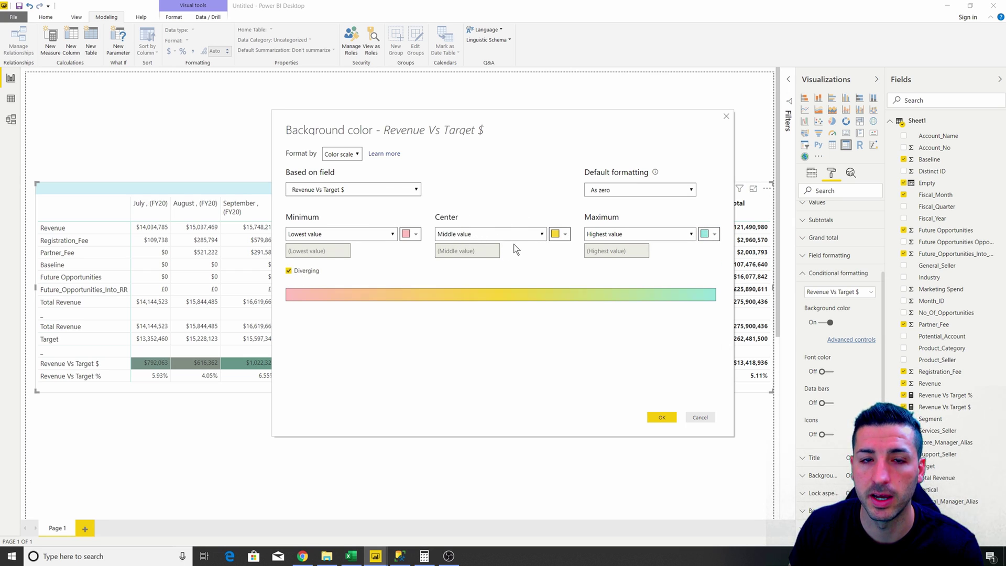
{"action": "left_click", "coordinate": [566, 234]}
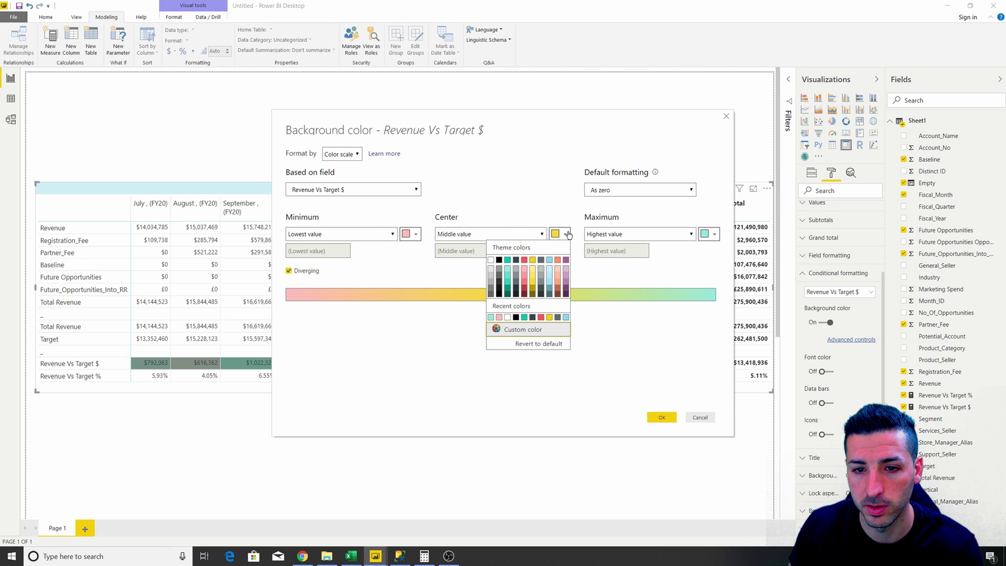
{"action": "left_click", "coordinate": [533, 270]}
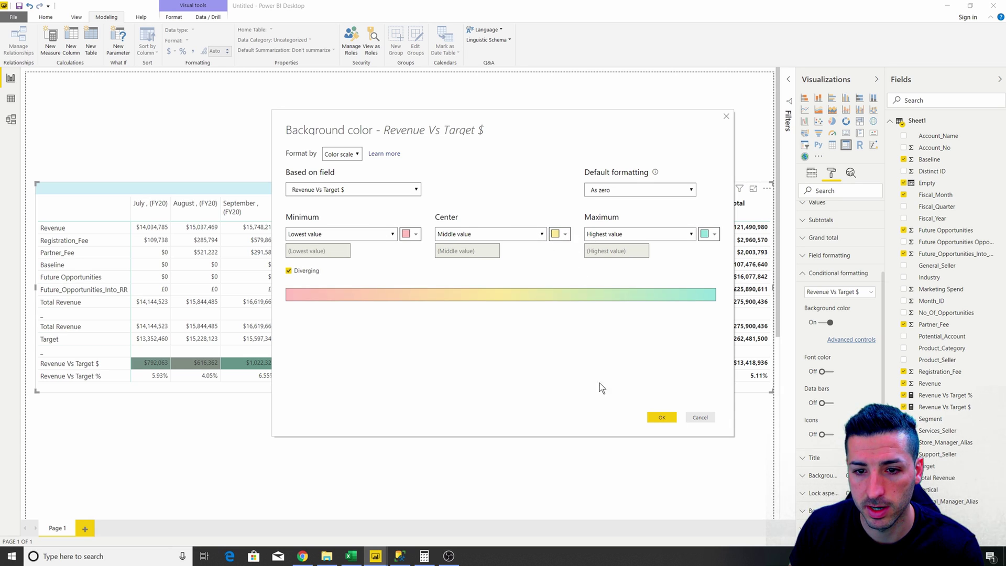
{"action": "left_click", "coordinate": [662, 418]}
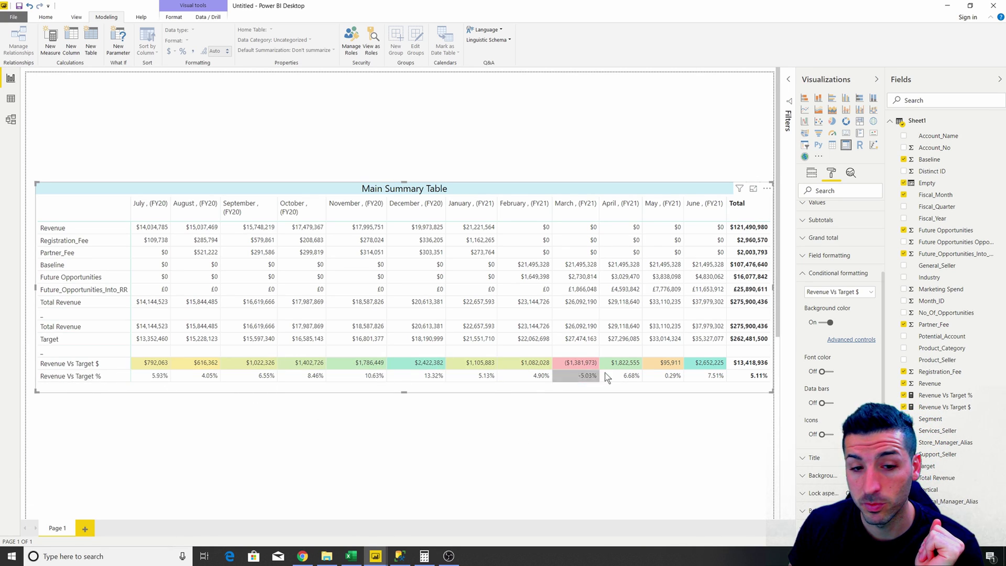
Turn on data bars conditional formatting for Revenue Vs Target % in the Main Summary Table.
{"action": "left_click", "coordinate": [848, 292]}
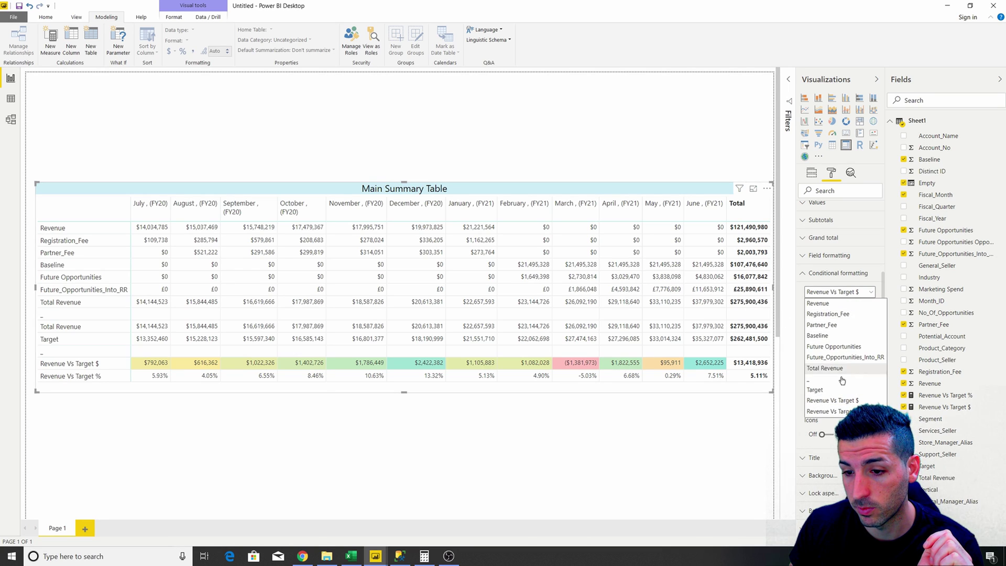
{"action": "left_click", "coordinate": [833, 411]}
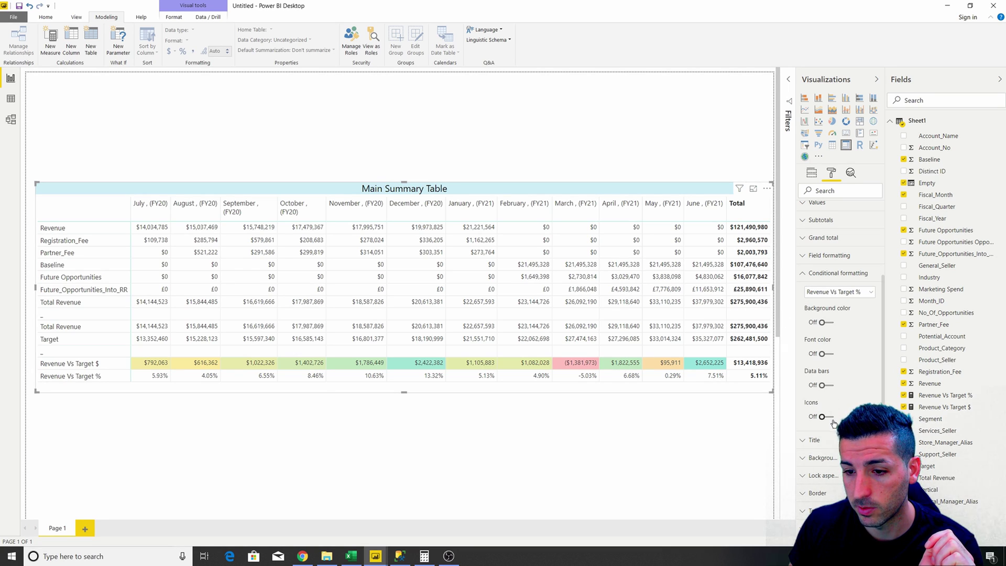
{"action": "left_click", "coordinate": [825, 385]}
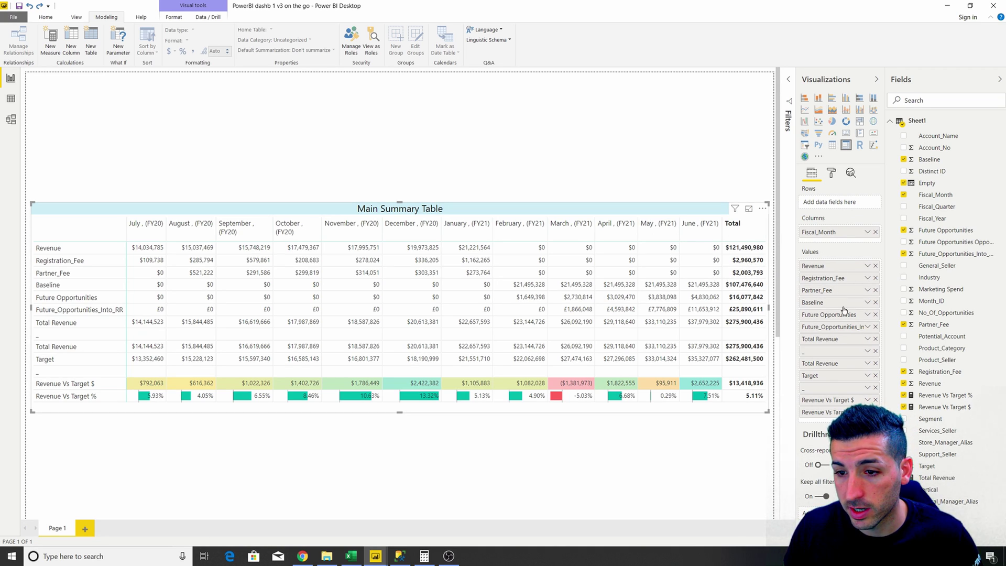
Rename the Registration_Fee and Partner_Fee values in the matrix as Registration Fee and Partner Fee.
{"action": "right_click", "coordinate": [841, 281]}
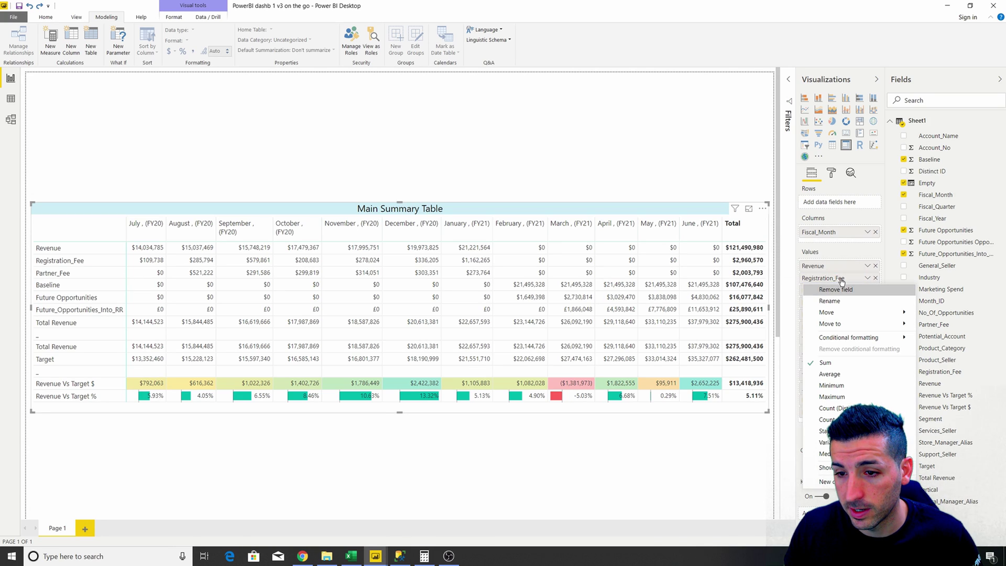
{"action": "left_click", "coordinate": [837, 301]}
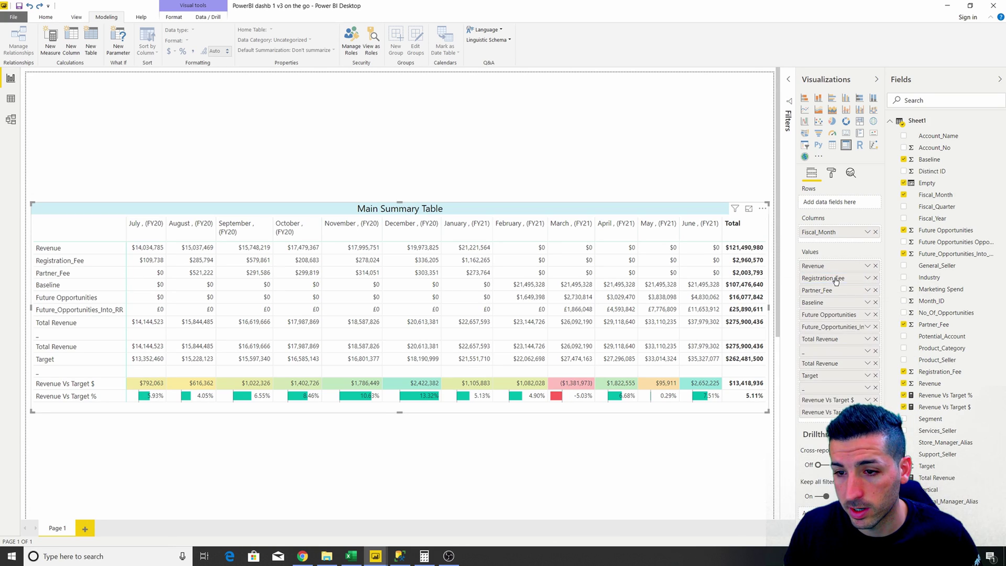
{"action": "left_click", "coordinate": [833, 278]}
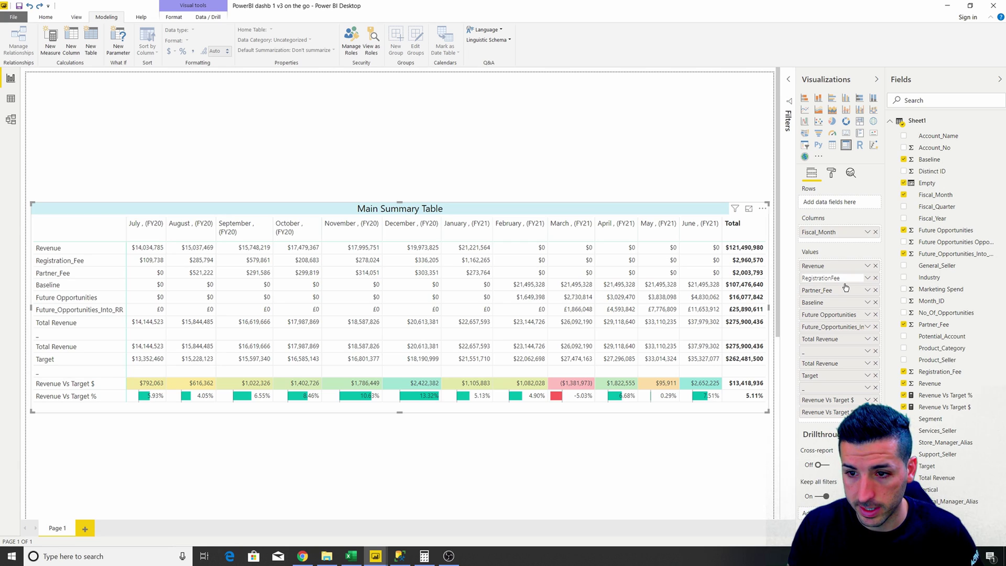
{"action": "key", "text": "Return"}
{"action": "double_click", "coordinate": [824, 292]}
{"action": "left_click", "coordinate": [823, 292]}
{"action": "key", "text": "Return"}
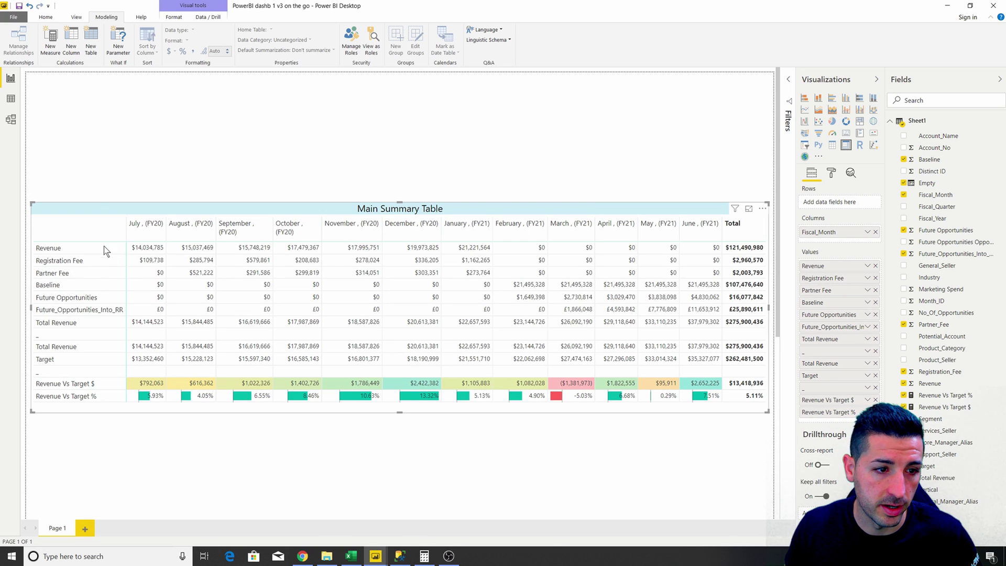
Rename the Future_Opportunities_Into_RR value in the matrix as Future Opps Into RR.
{"action": "double_click", "coordinate": [830, 329]}
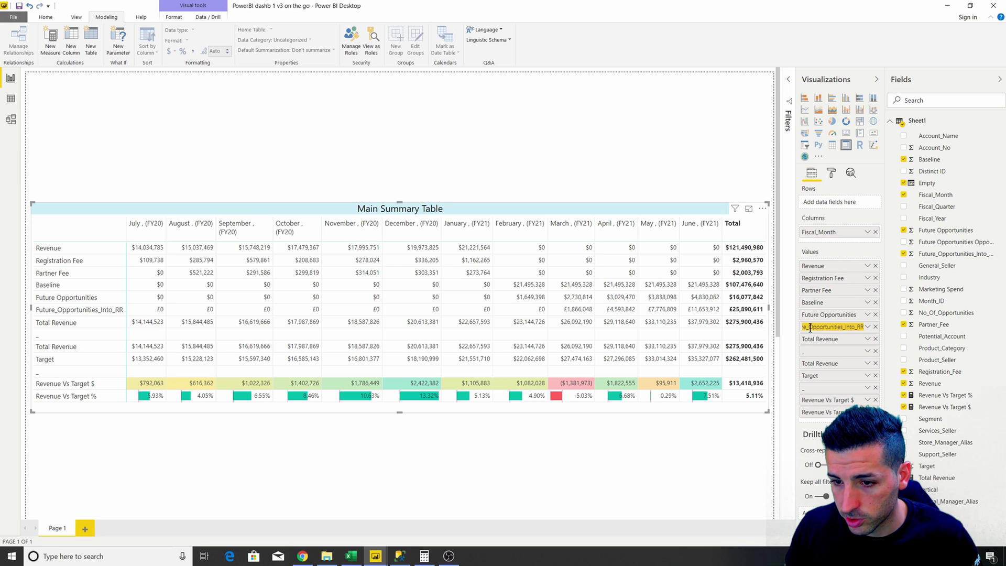
{"action": "left_click", "coordinate": [810, 329]}
{"action": "key", "text": "BackSpace"}
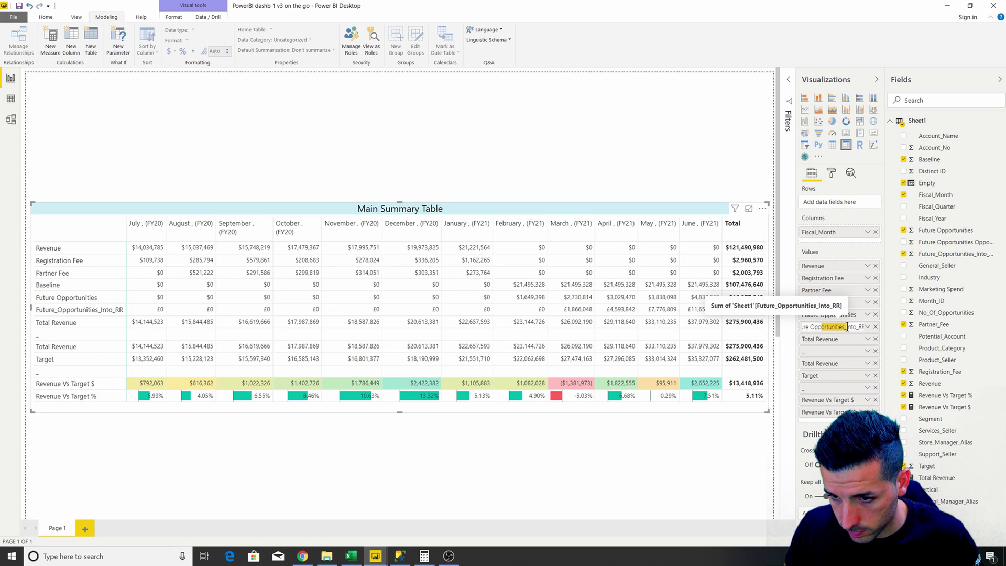
{"action": "type", "text": "s"}
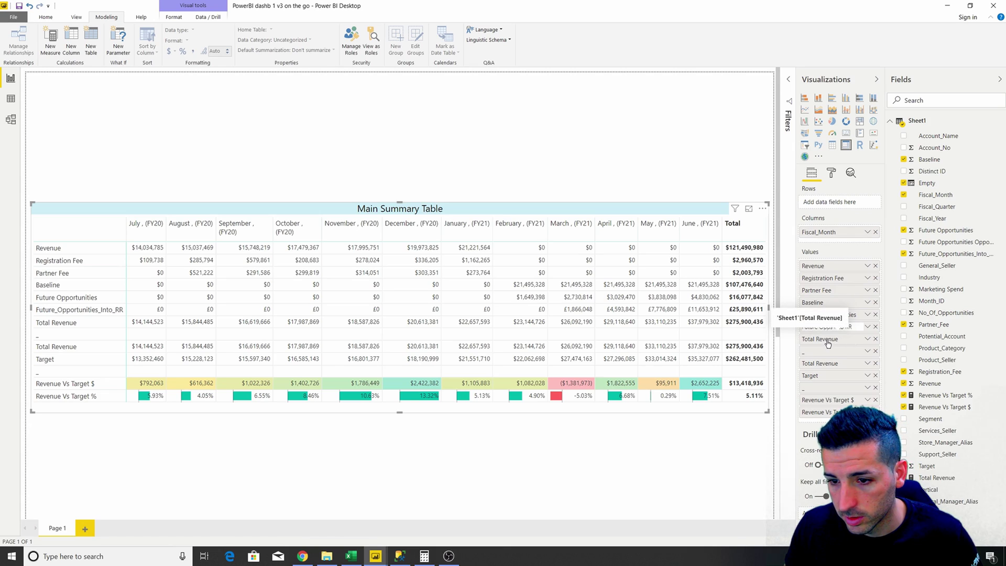
{"action": "key", "text": "Return"}
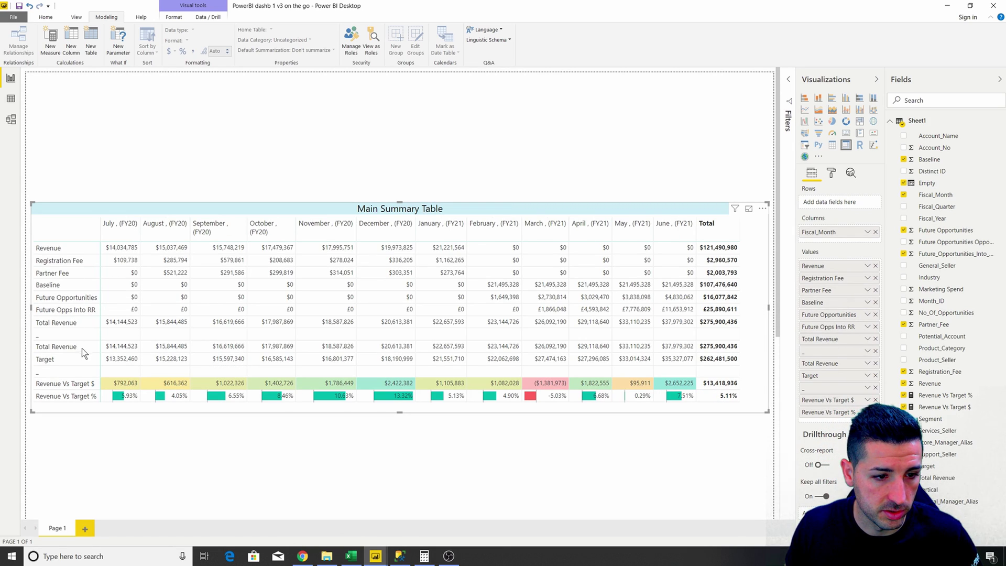
Widen the row label column slightly and resize the September and October columns so their headers fit on one line.
{"action": "left_click_drag", "start_coordinate": [99, 231], "coordinate": [105, 231]}
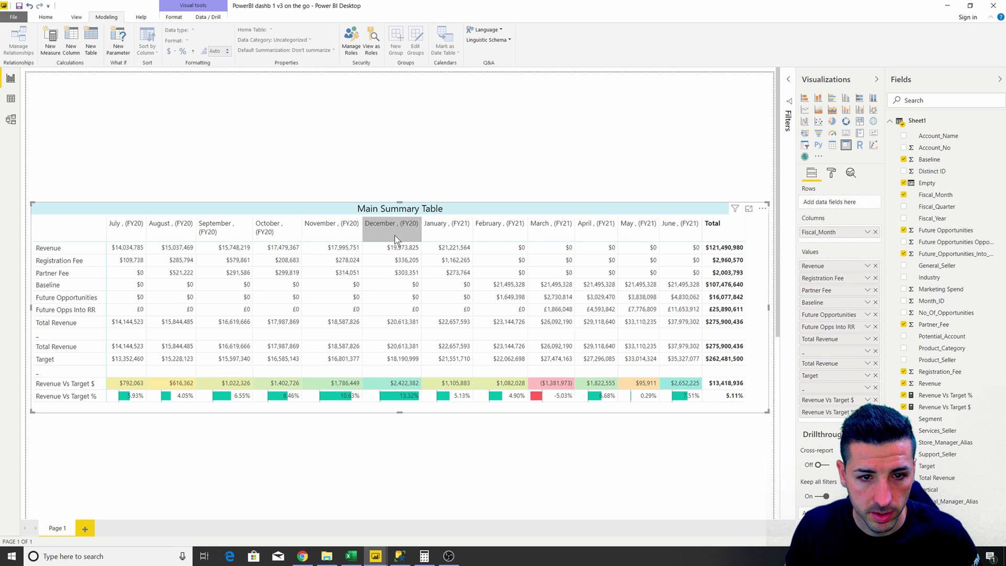
{"action": "left_click_drag", "start_coordinate": [302, 227], "coordinate": [257, 229]}
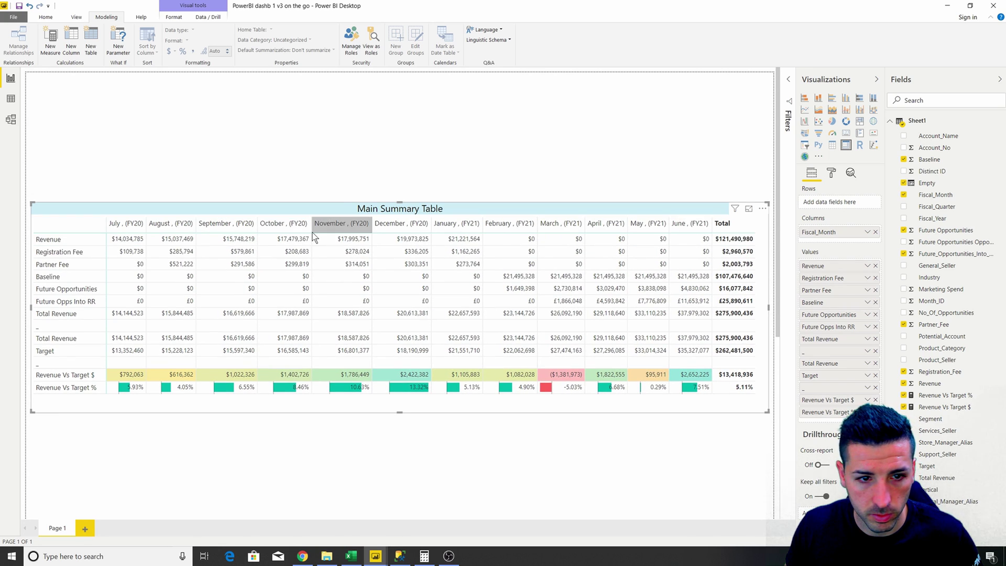
{"action": "left_click_drag", "start_coordinate": [259, 225], "coordinate": [261, 224]}
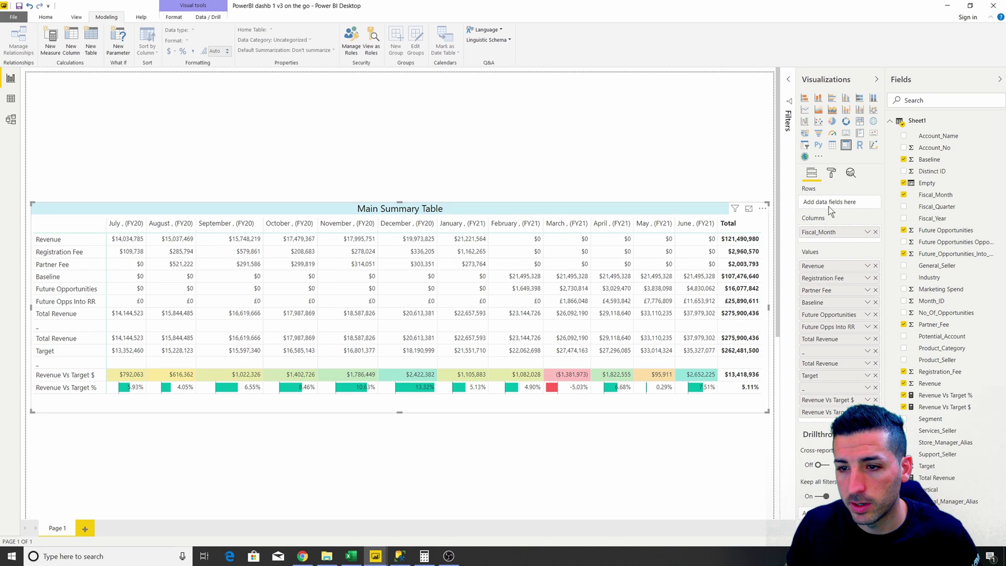
Set the Main Summary Table's column header alignment to Center and shorten the table slightly at its lower edge.
{"action": "left_click", "coordinate": [832, 175]}
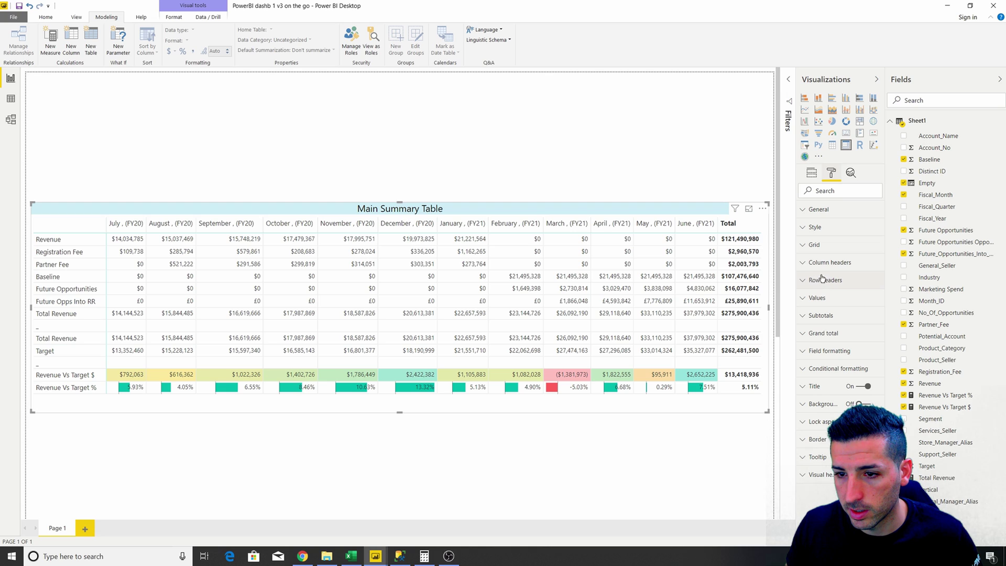
{"action": "left_click", "coordinate": [823, 280]}
{"action": "scroll", "coordinate": [842, 360], "scroll_direction": "down", "scroll_amount": 3}
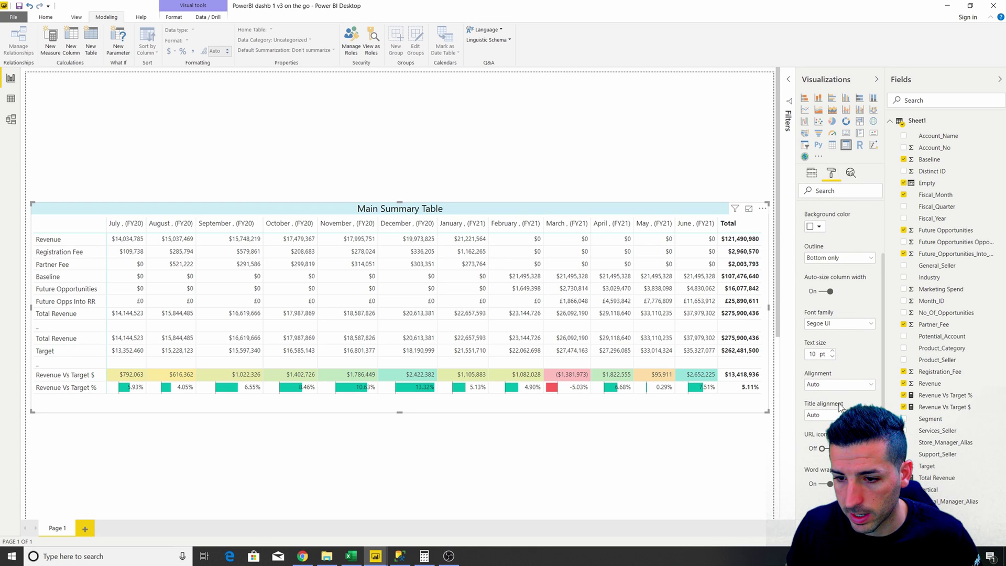
{"action": "left_click", "coordinate": [832, 386]}
{"action": "left_click", "coordinate": [826, 414]}
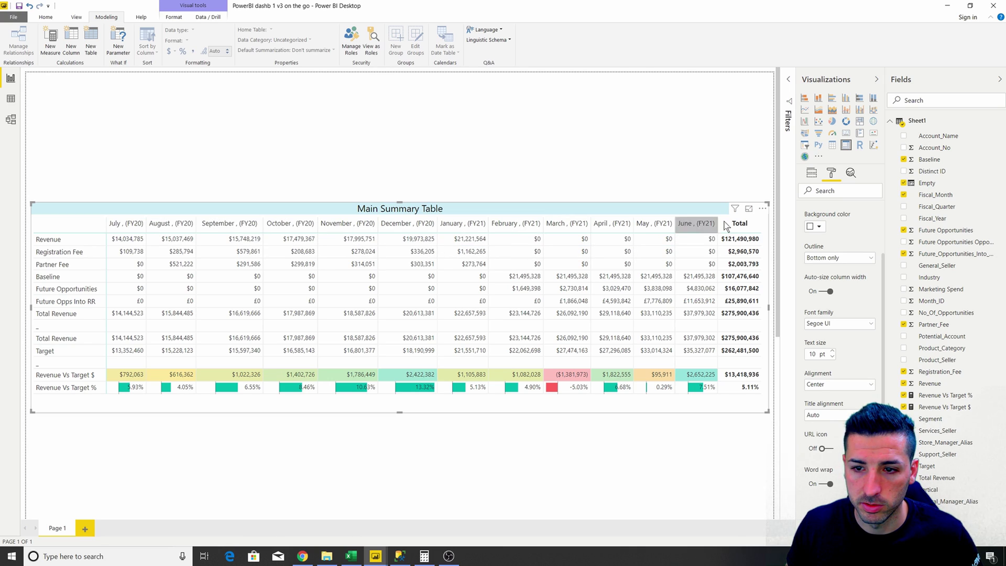
{"action": "left_click_drag", "start_coordinate": [398, 413], "coordinate": [398, 408]}
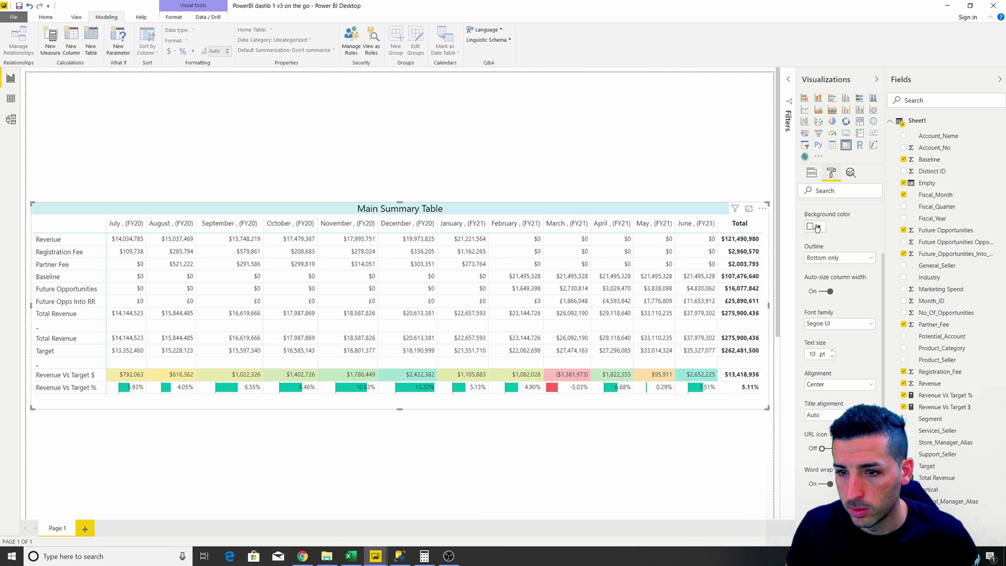
Turn on a border around the Main Summary Table and move the table lower on the report page.
{"action": "scroll", "coordinate": [812, 228], "scroll_direction": "up", "scroll_amount": 3}
{"action": "left_click", "coordinate": [810, 263]}
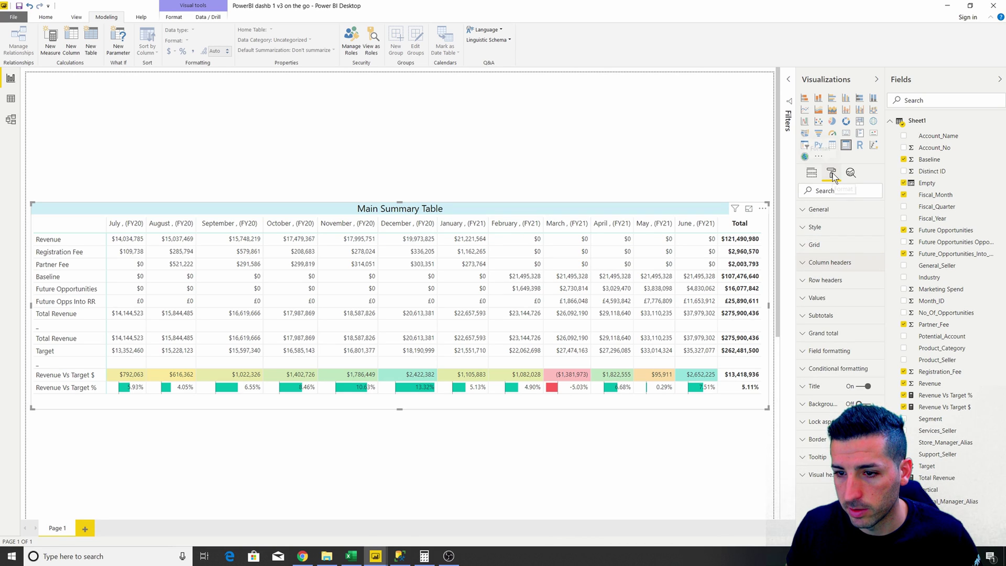
{"action": "left_click", "coordinate": [863, 439]}
{"action": "left_click", "coordinate": [828, 439]}
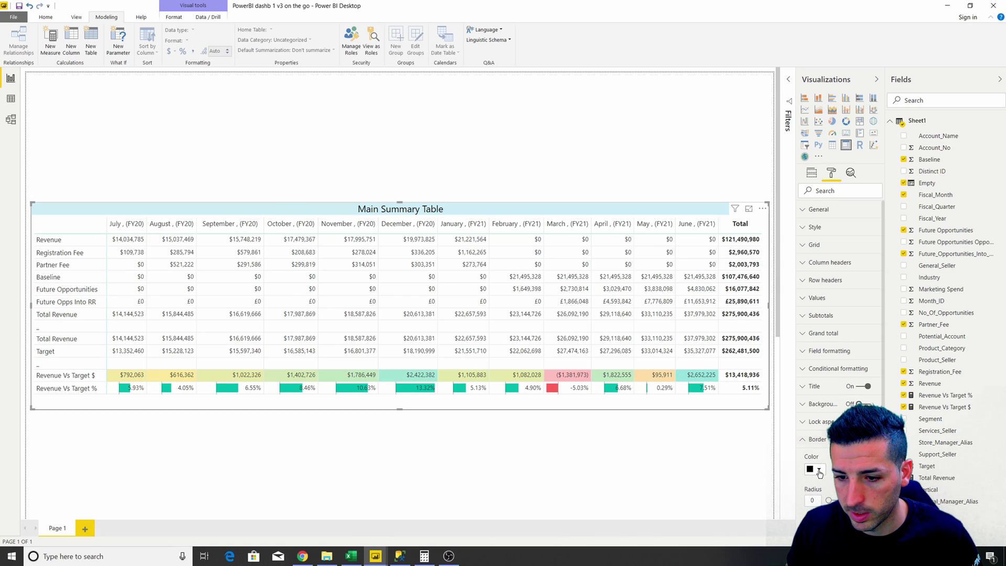
{"action": "left_click", "coordinate": [643, 454]}
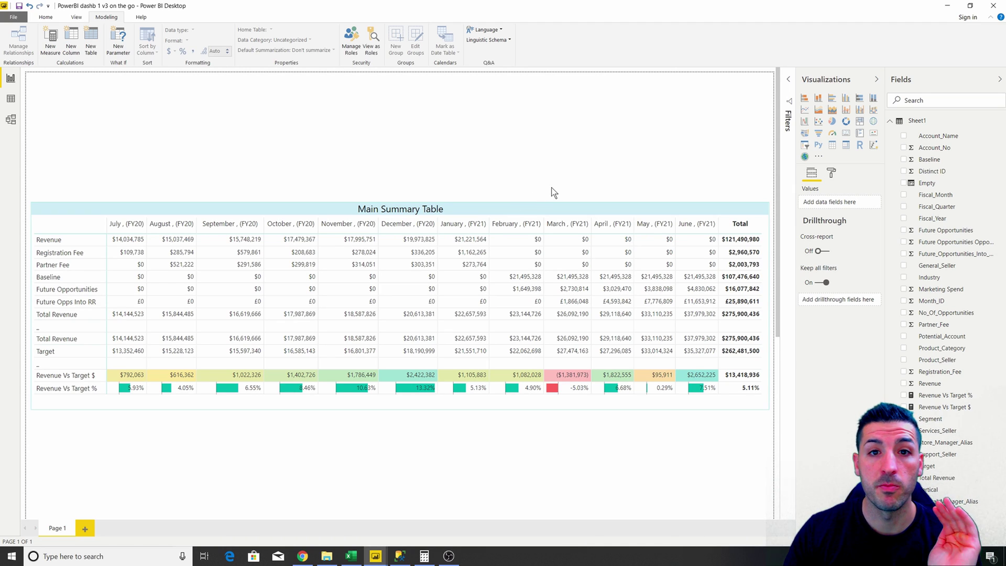
{"action": "left_click_drag", "start_coordinate": [546, 207], "coordinate": [544, 255]}
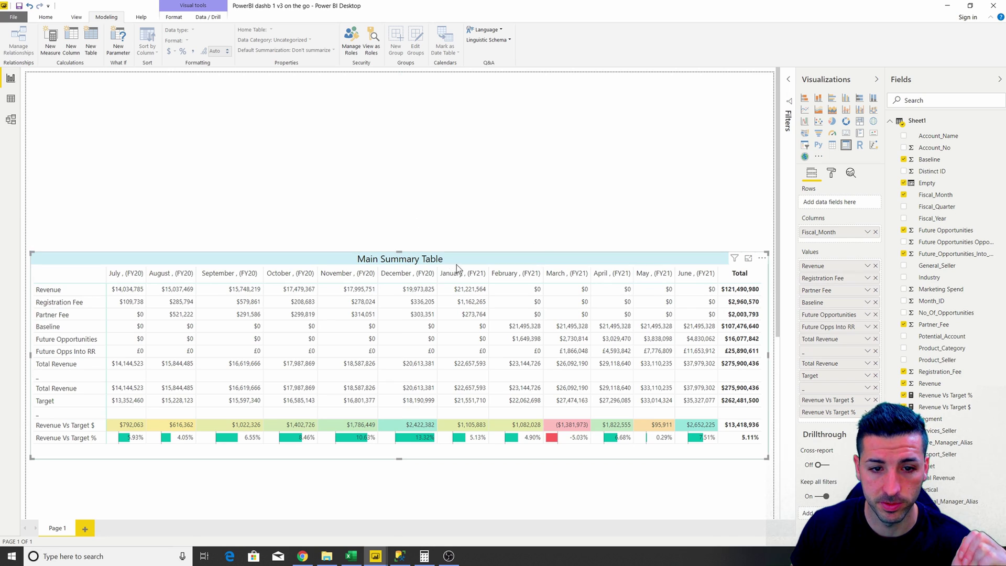